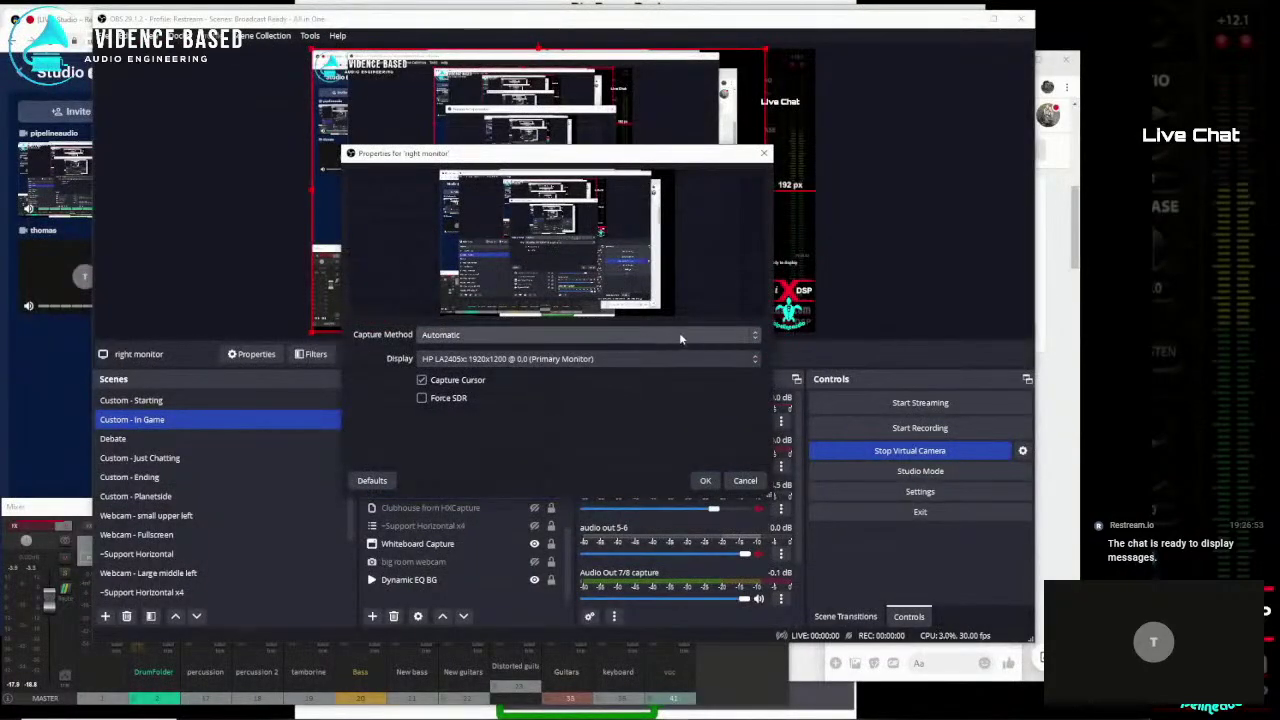
Step: Change the display captured by the 'right monitor' source
{"action": "left_click", "coordinate": [740, 358]}
{"action": "left_click", "coordinate": [500, 387]}
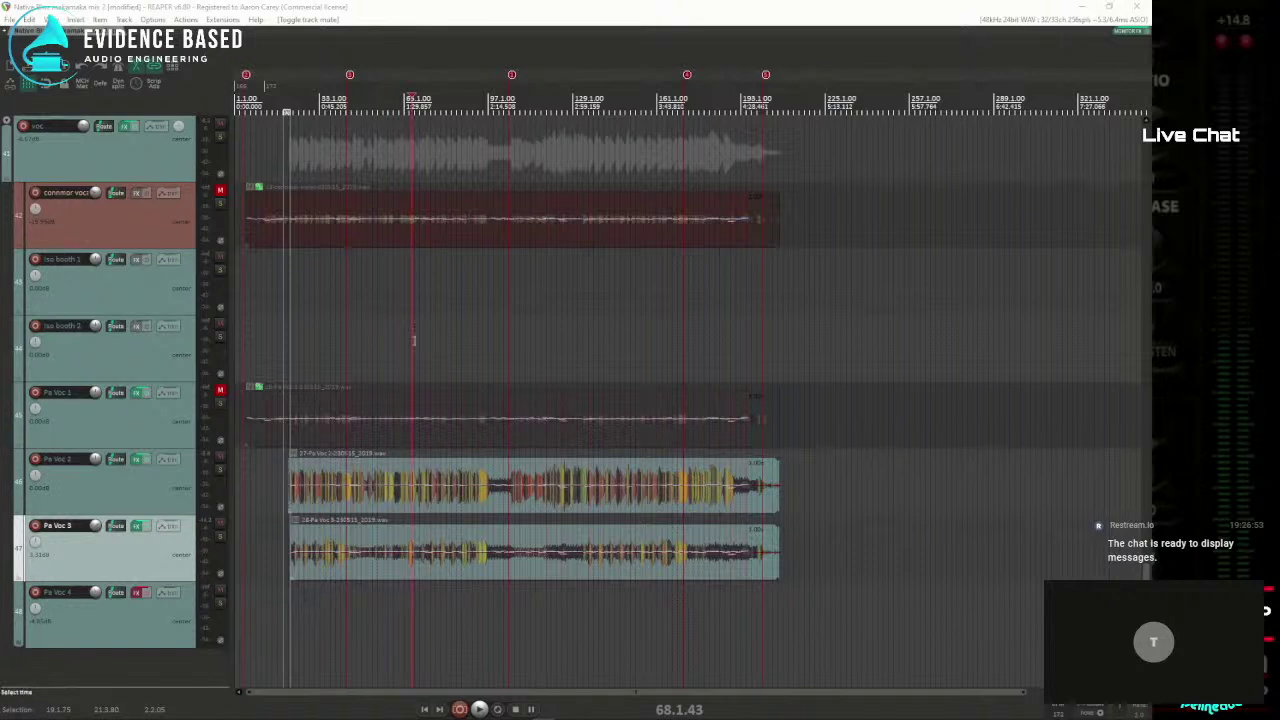
Step: Play a passage of the mix from about bar 57
{"action": "left_click", "coordinate": [381, 337]}
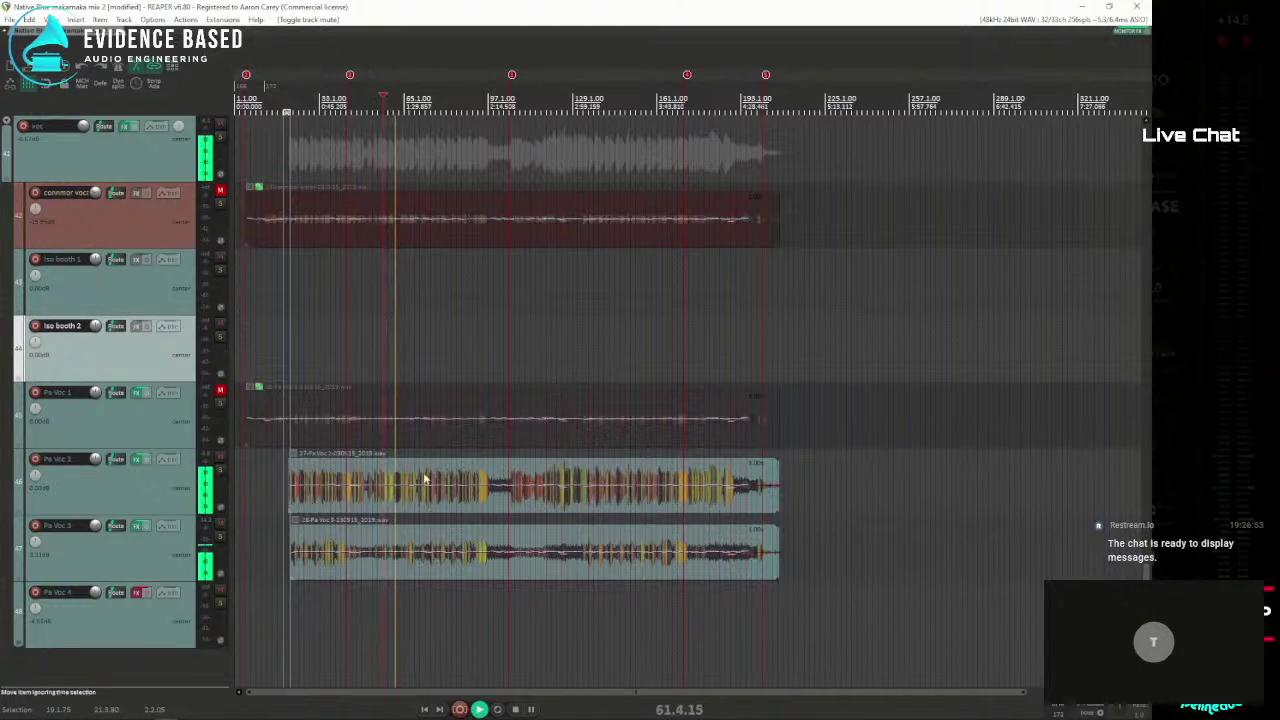
{"action": "scroll", "coordinate": [425, 478], "scroll_direction": "up", "scroll_amount": 2}
{"action": "key", "text": "space"}
Step: Find the intro's distorted guitar items and play their last chord from just before bar 12
{"action": "scroll", "coordinate": [224, 328], "scroll_direction": "up", "scroll_amount": 3}
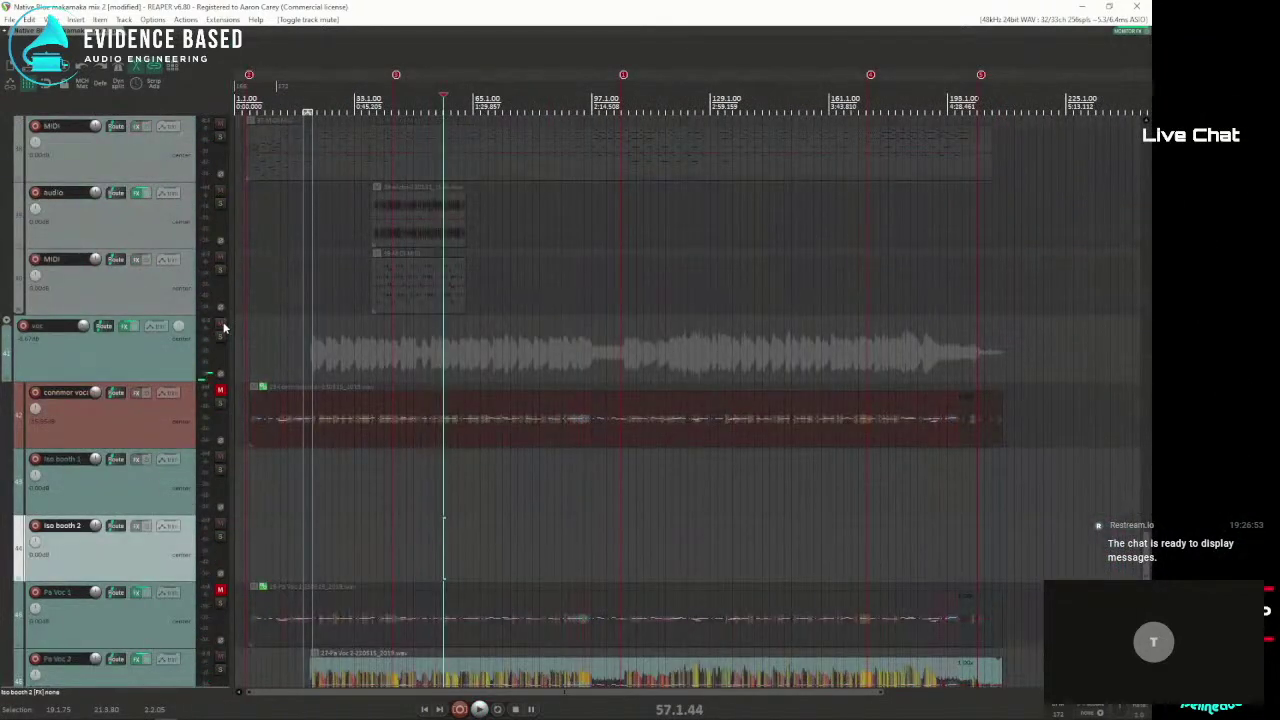
{"action": "scroll", "coordinate": [159, 365], "scroll_direction": "up", "scroll_amount": 10}
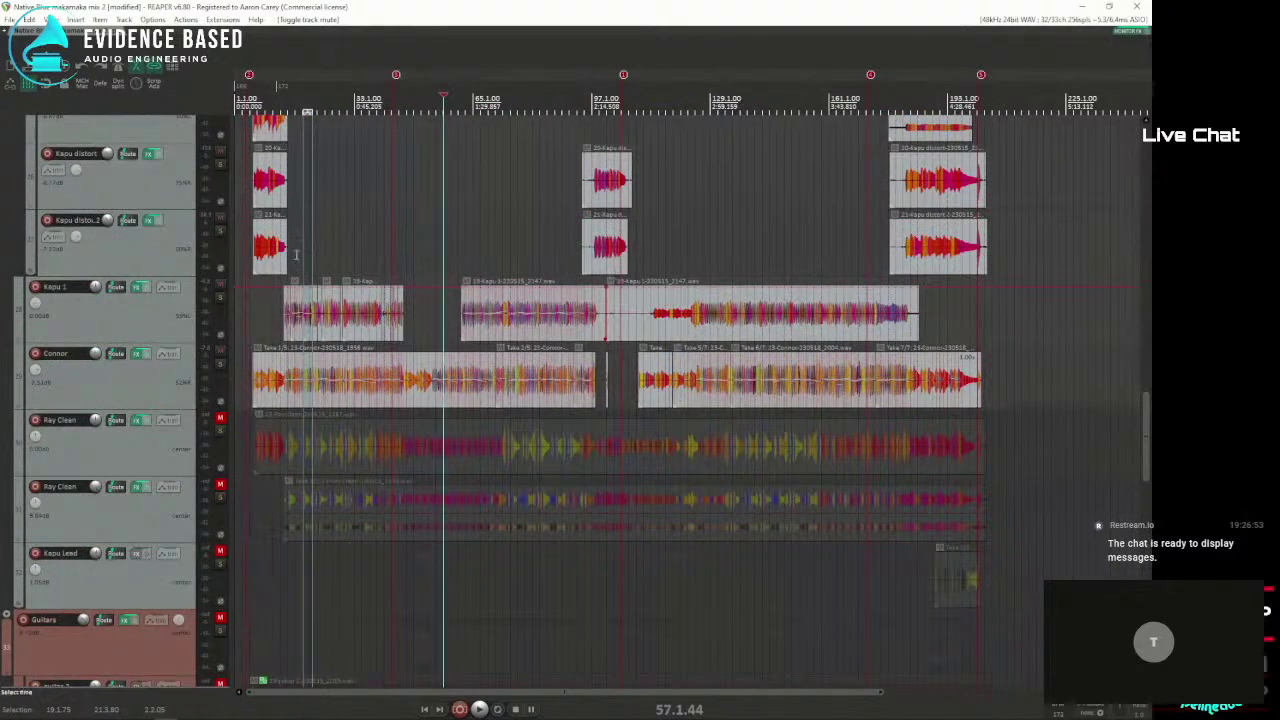
{"action": "left_click", "coordinate": [280, 248]}
{"action": "scroll", "coordinate": [362, 280], "scroll_direction": "up", "scroll_amount": 5}
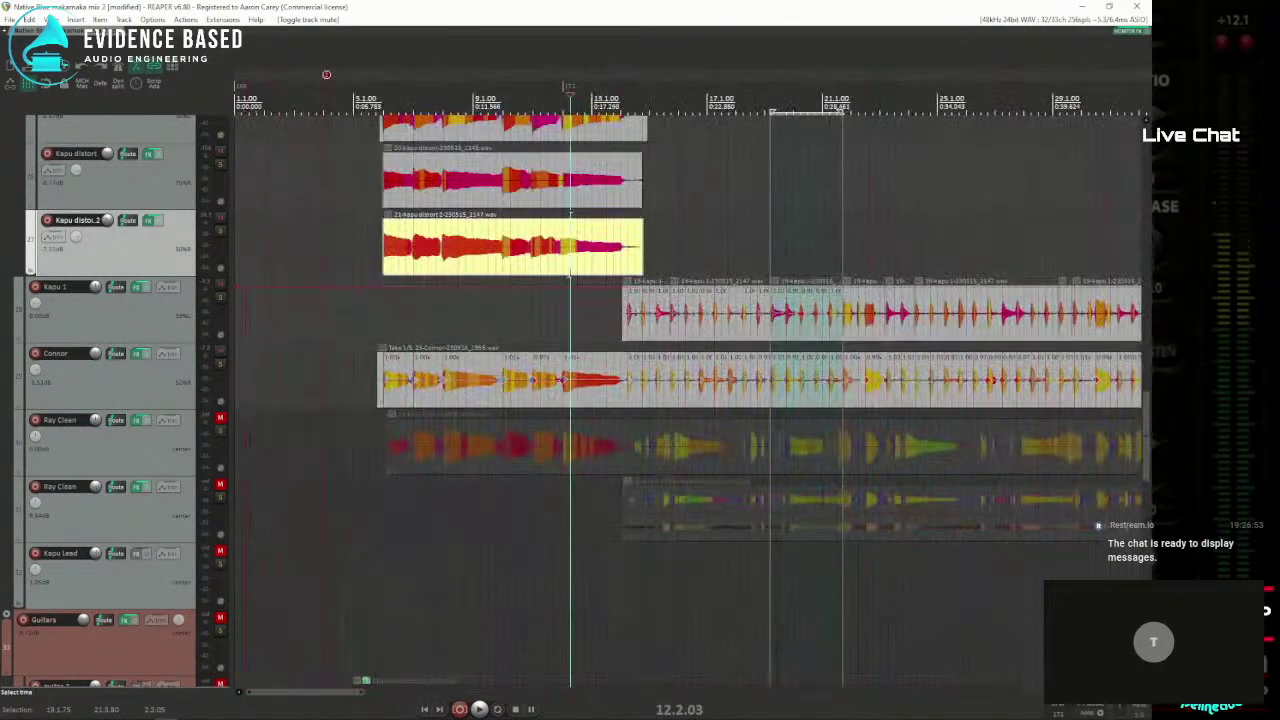
{"action": "left_click", "coordinate": [559, 305]}
{"action": "key", "text": "space"}
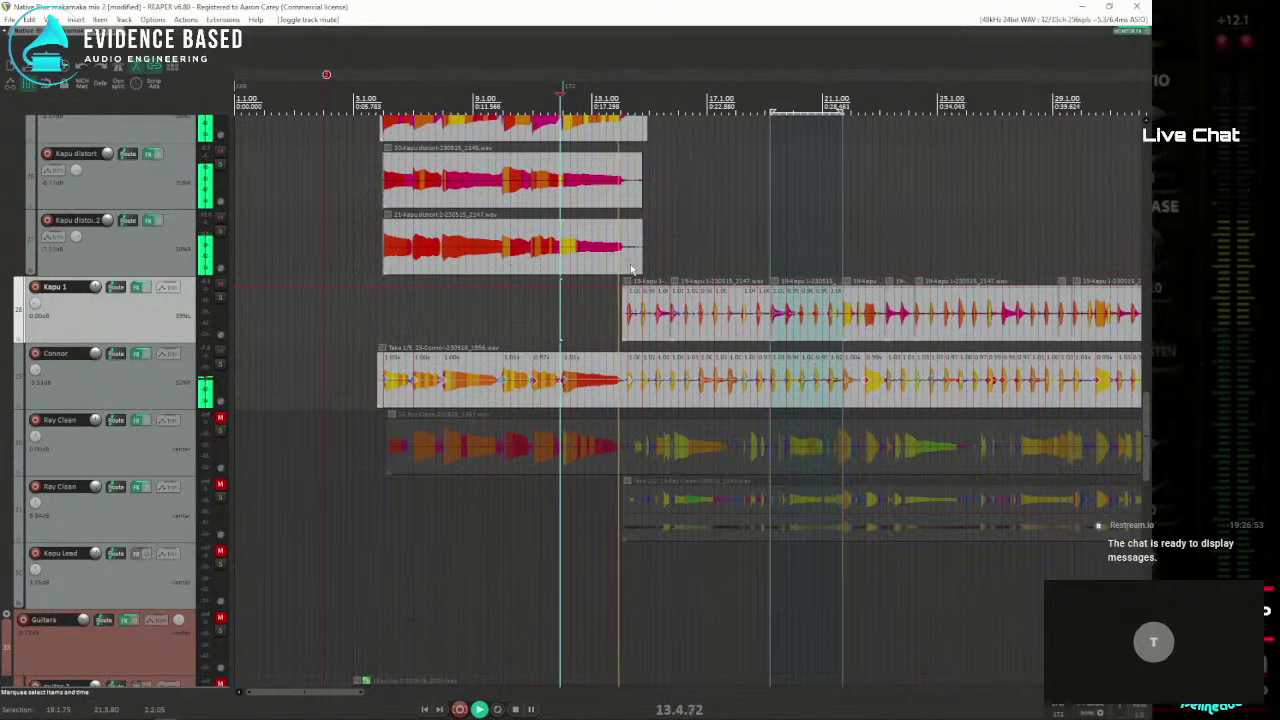
{"action": "key", "text": "space"}
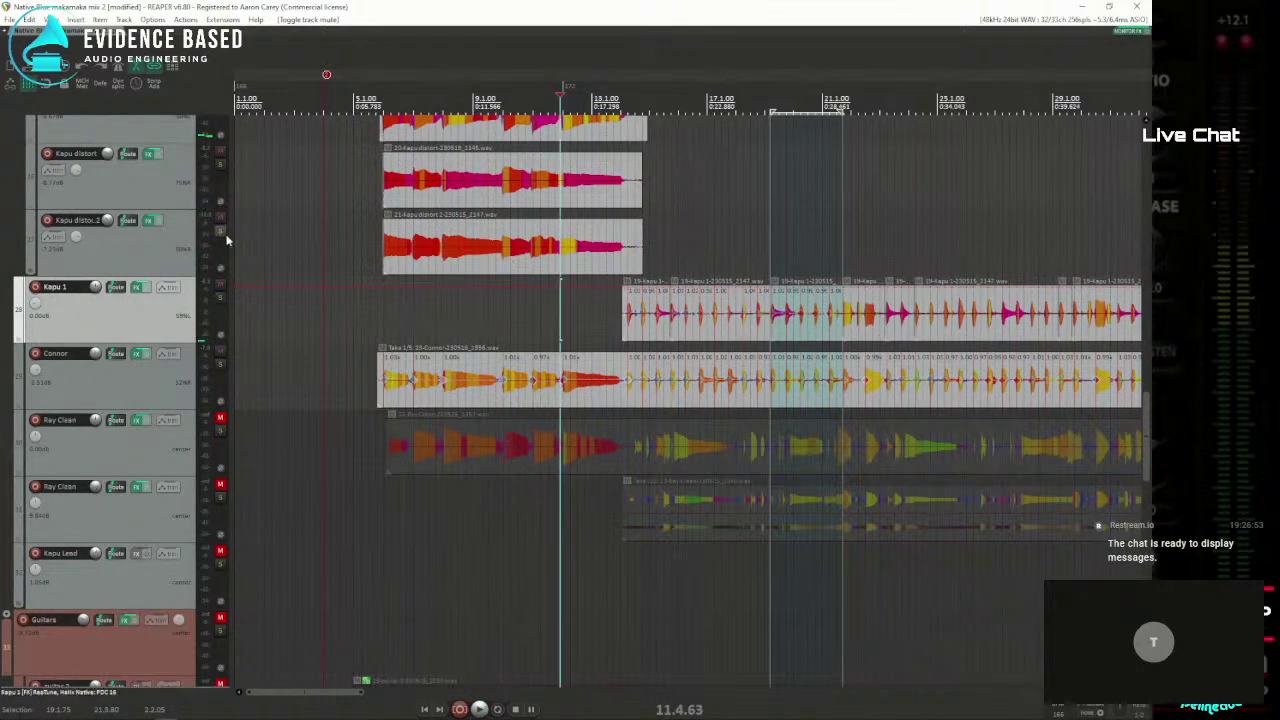
Step: Listen to distorted guitar track 27 soloed from just before bar 12, ending with its solo released
{"action": "left_click", "coordinate": [551, 260]}
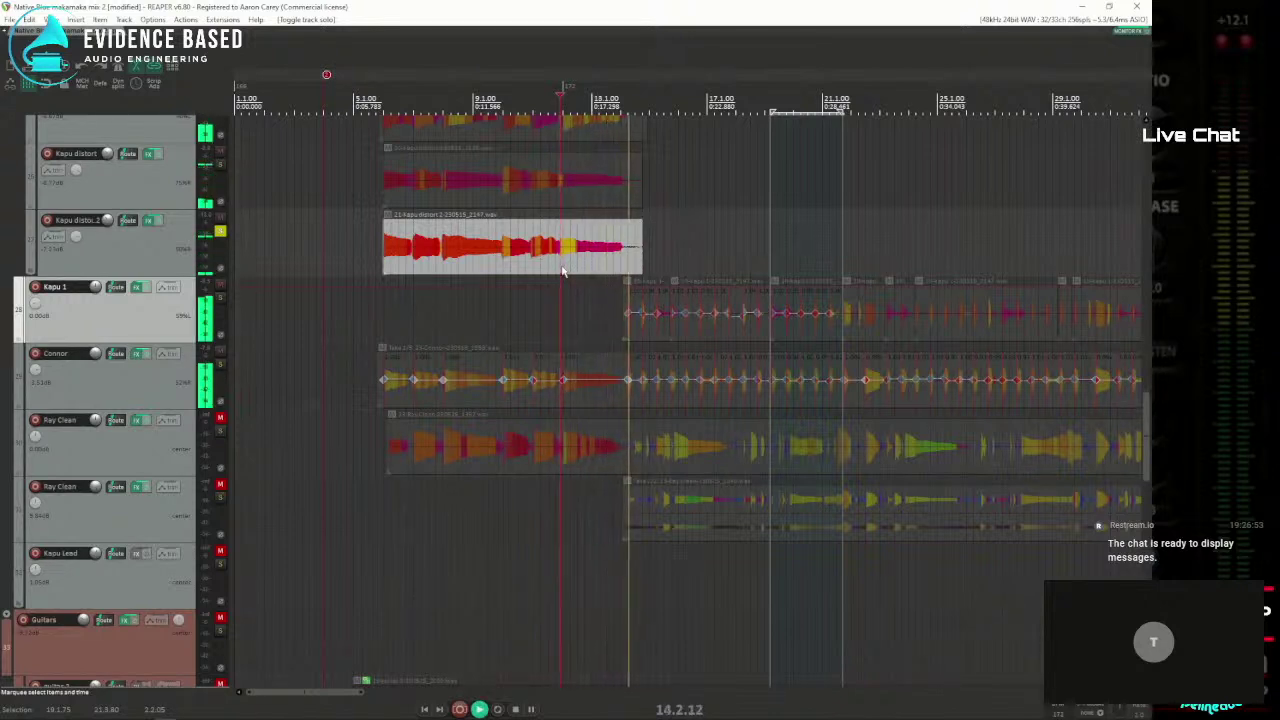
{"action": "key", "text": "space"}
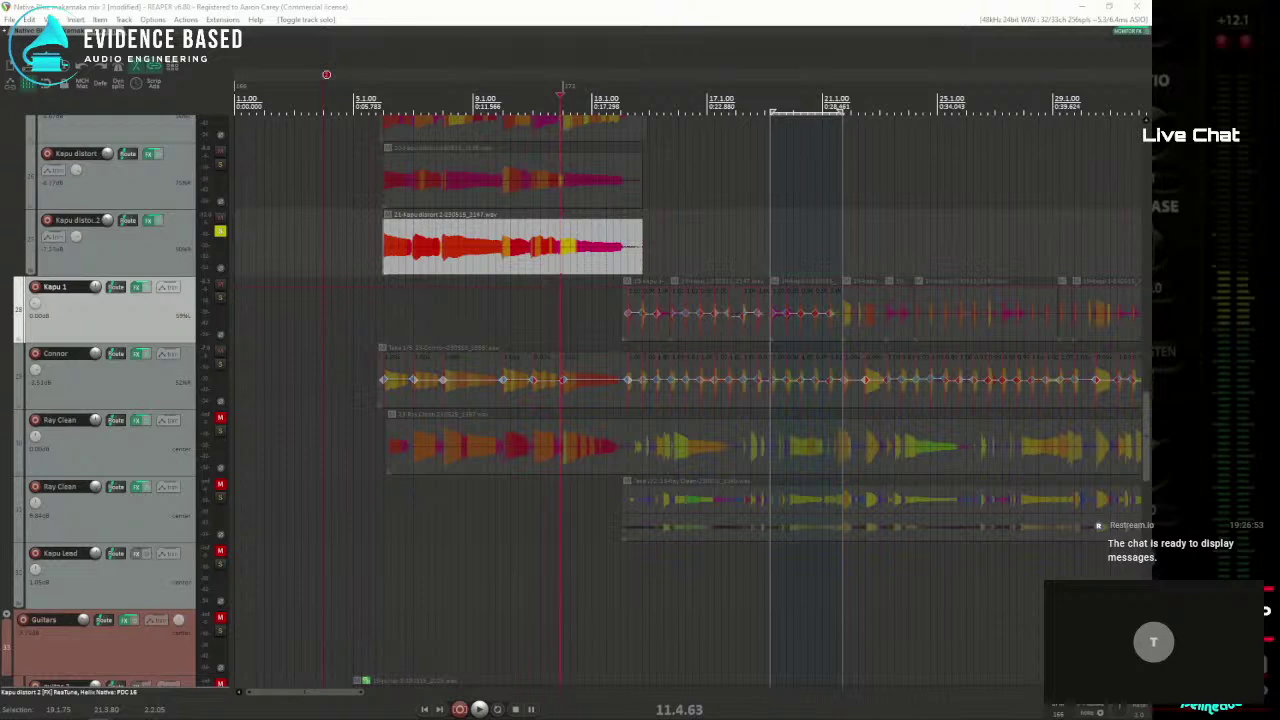
{"action": "right_click", "coordinate": [141, 250]}
{"action": "key", "text": "Escape"}
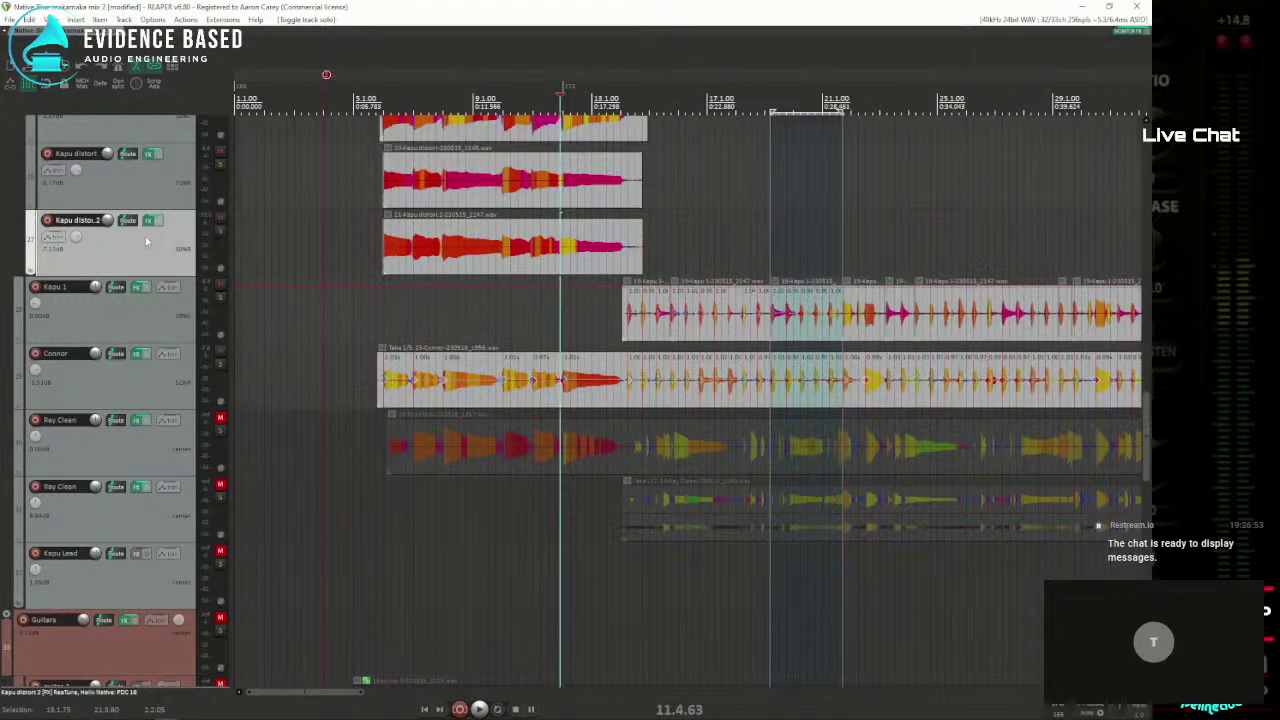
Step: Solo and play distorted guitar track 24, and trim the end of its intro item back to about bar 14
{"action": "scroll", "coordinate": [164, 258], "scroll_direction": "up", "scroll_amount": 4}
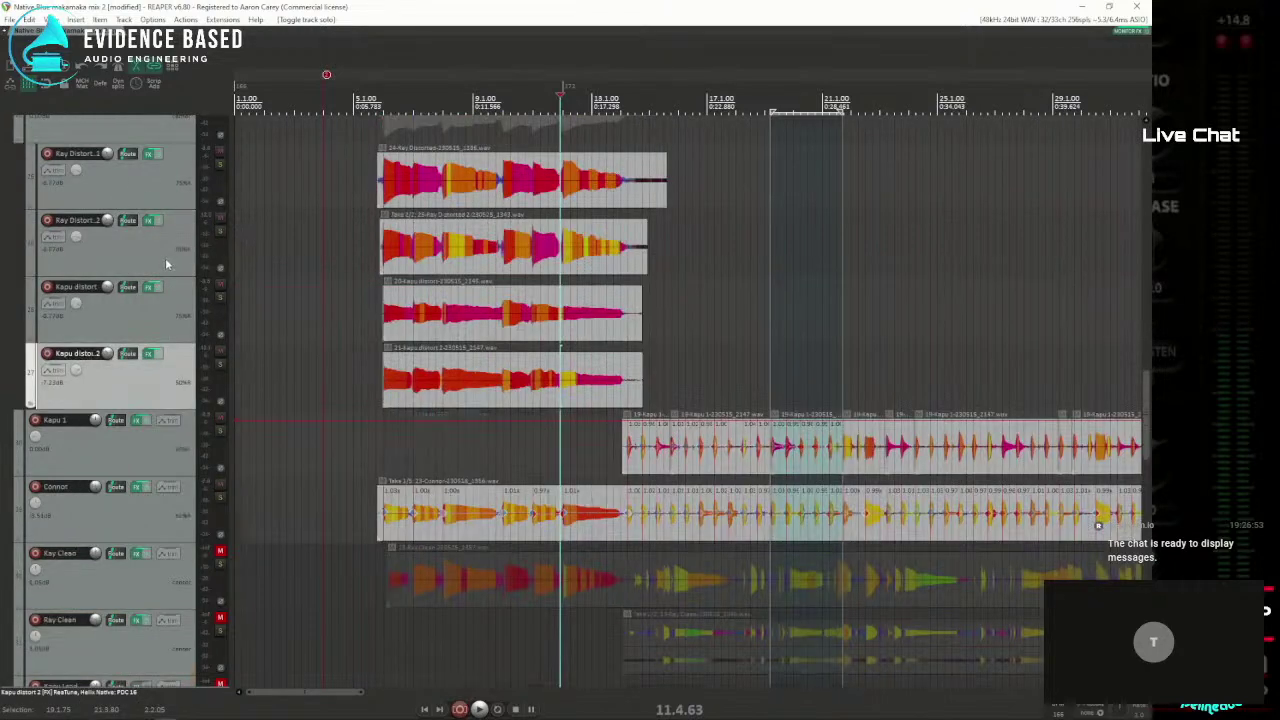
{"action": "left_click", "coordinate": [221, 302]}
{"action": "key", "text": "space"}
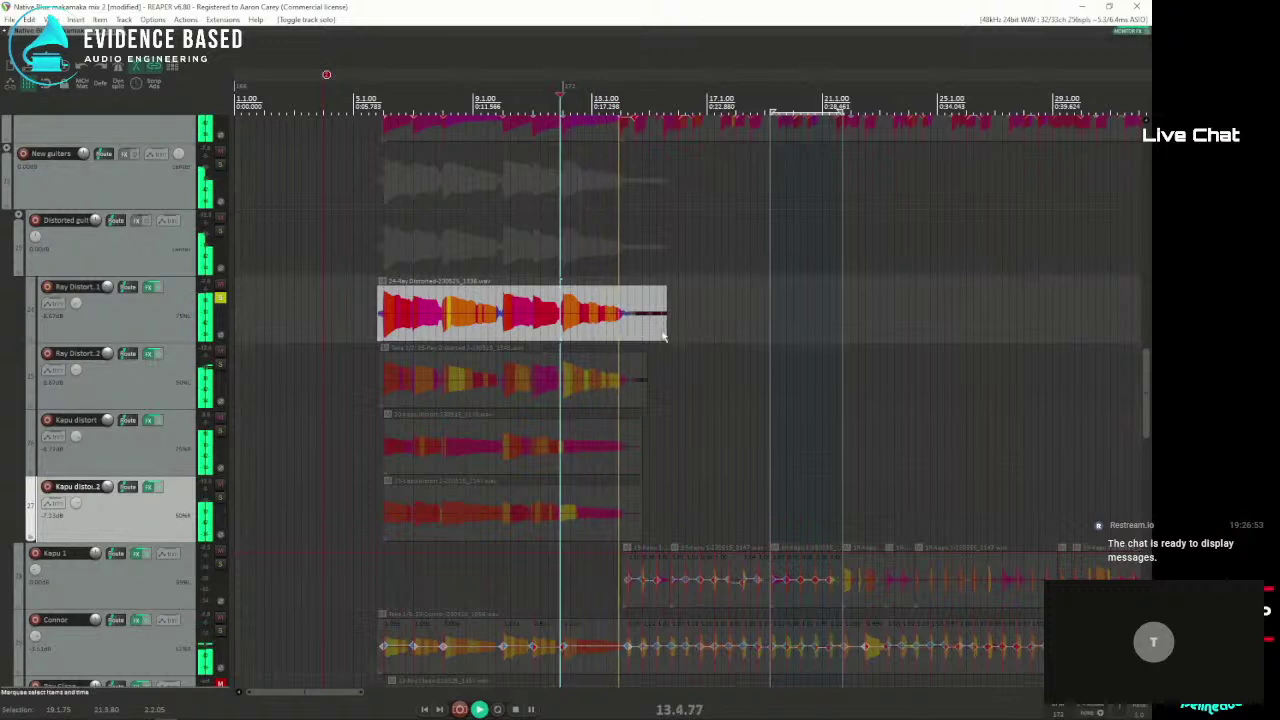
{"action": "key", "text": "space"}
{"action": "left_click_drag", "start_coordinate": [663, 337], "coordinate": [624, 337]}
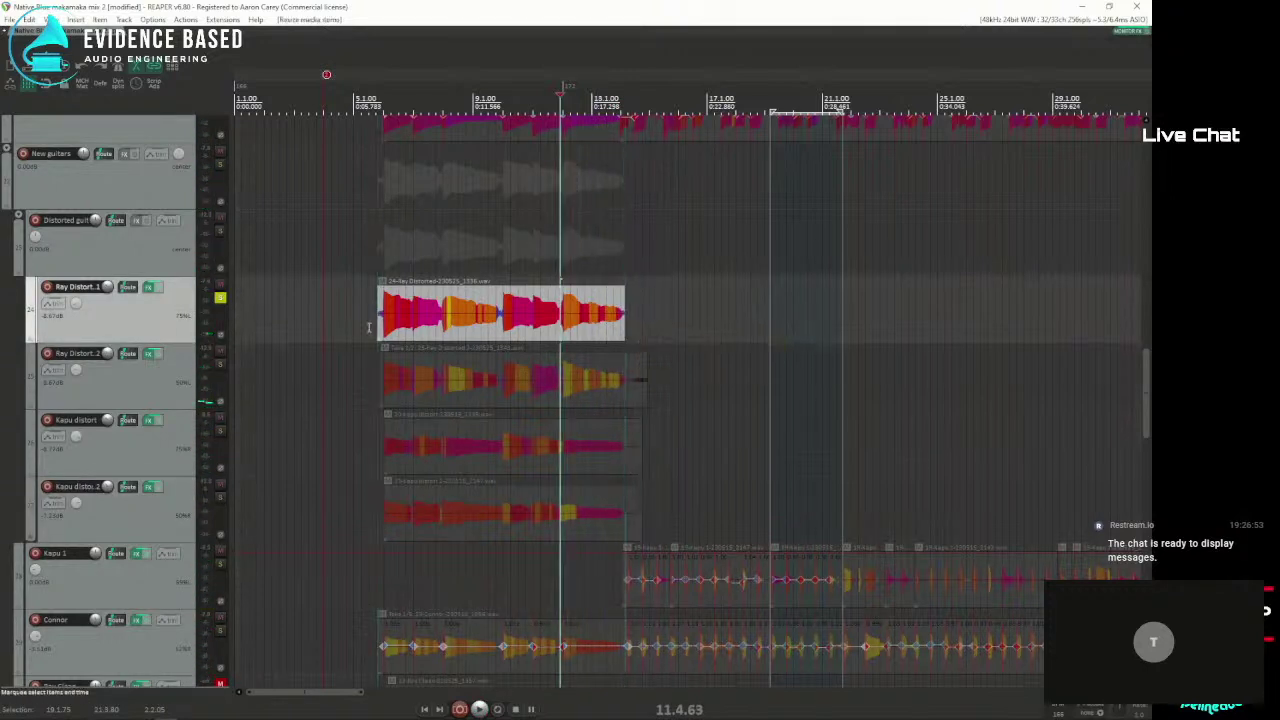
Step: Bypass the effects on distorted guitar track 24 and play its intro item from the start
{"action": "left_click", "coordinate": [155, 289], "text": "ctrl"}
{"action": "key", "text": "space"}
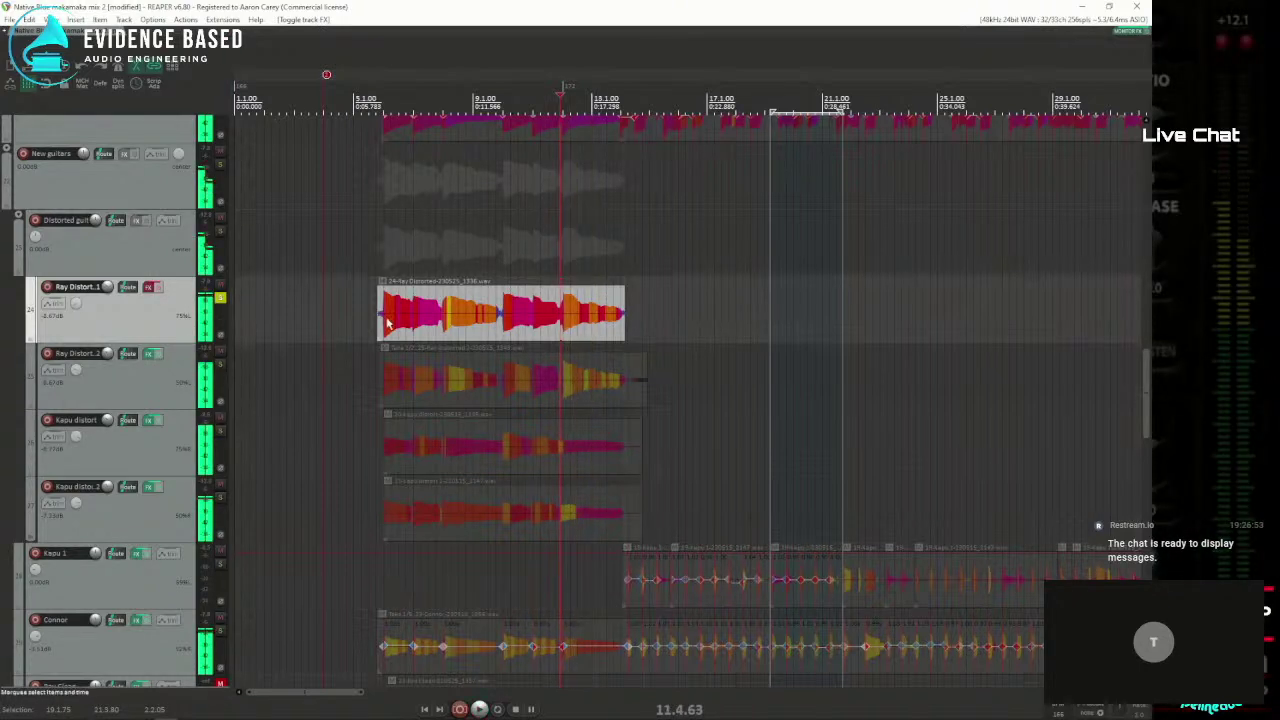
{"action": "left_click", "coordinate": [430, 318]}
{"action": "key", "text": "space"}
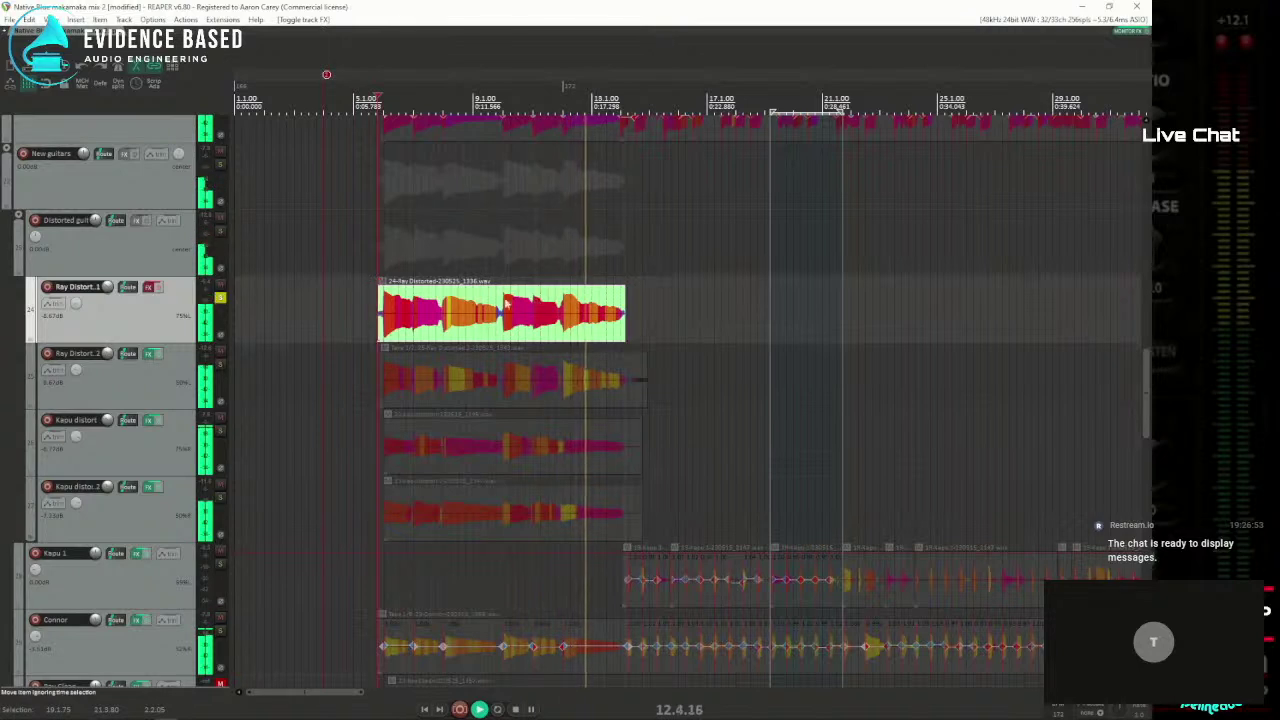
{"action": "key", "text": "space"}
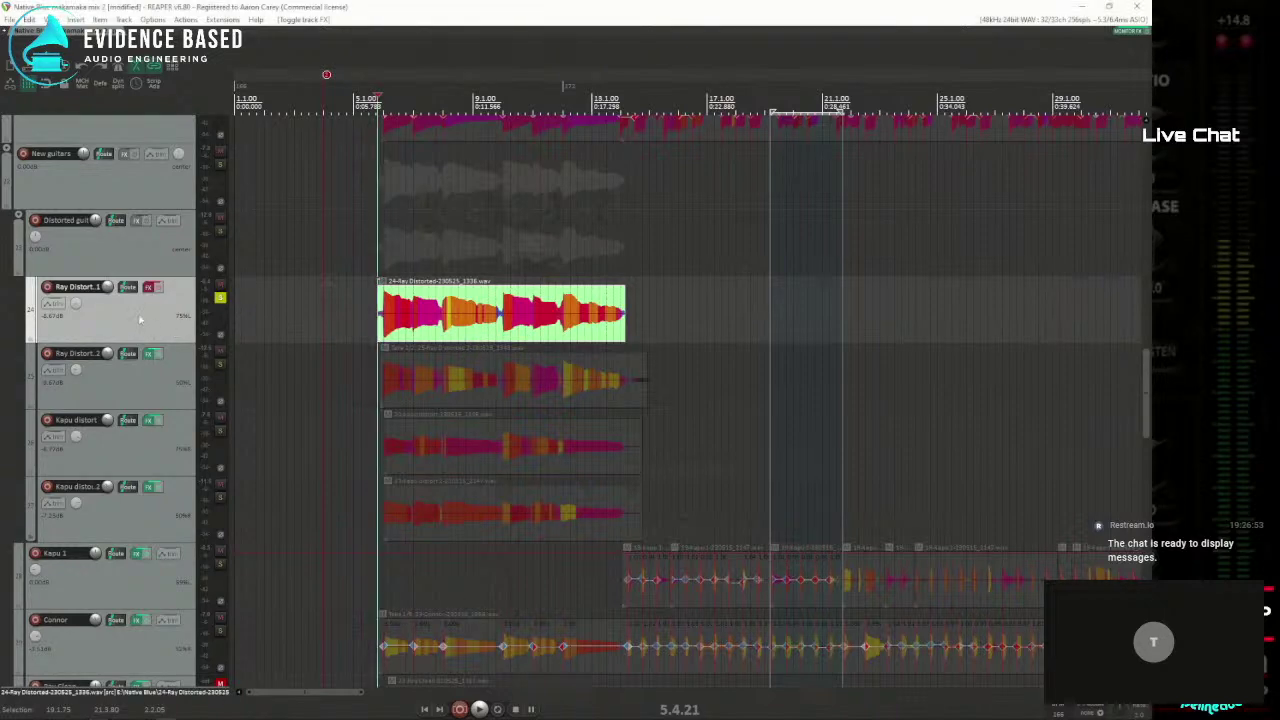
Step: Insert a new track below distorted guitar track 24 and add the Spaceship Delay plugin to it
{"action": "right_click", "coordinate": [137, 320]}
{"action": "left_click", "coordinate": [145, 323]}
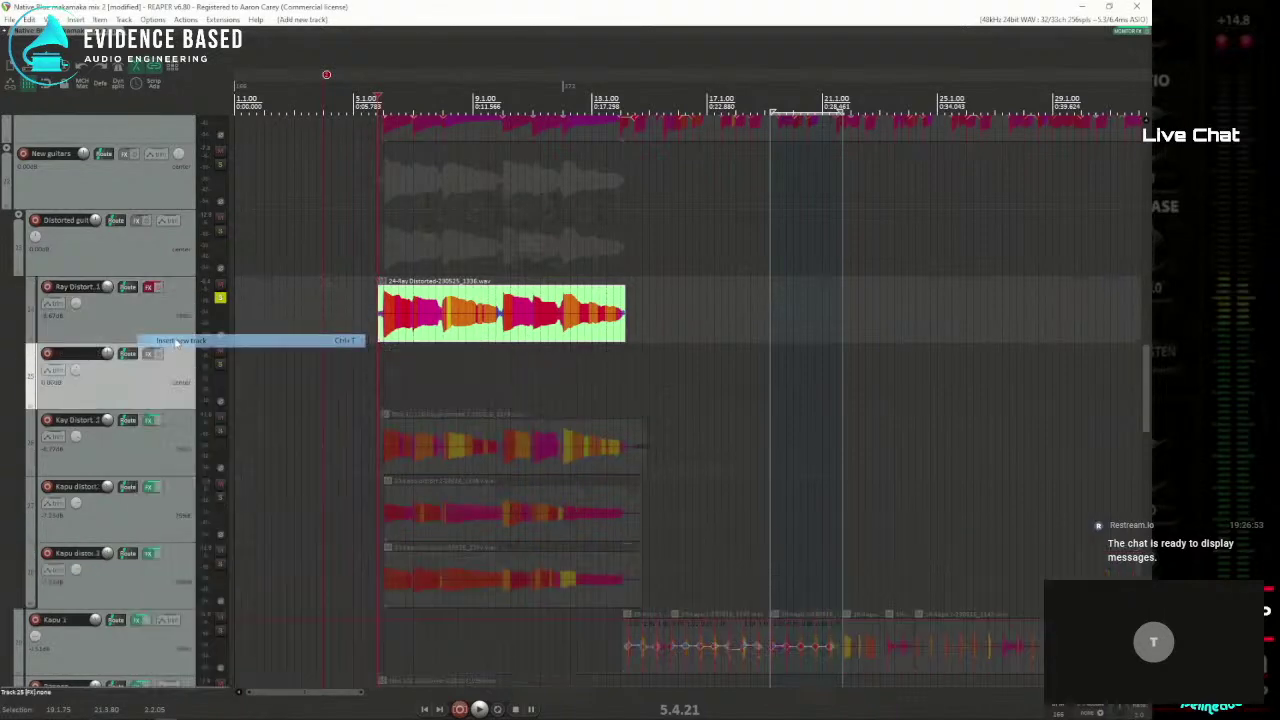
{"action": "left_click", "coordinate": [151, 353]}
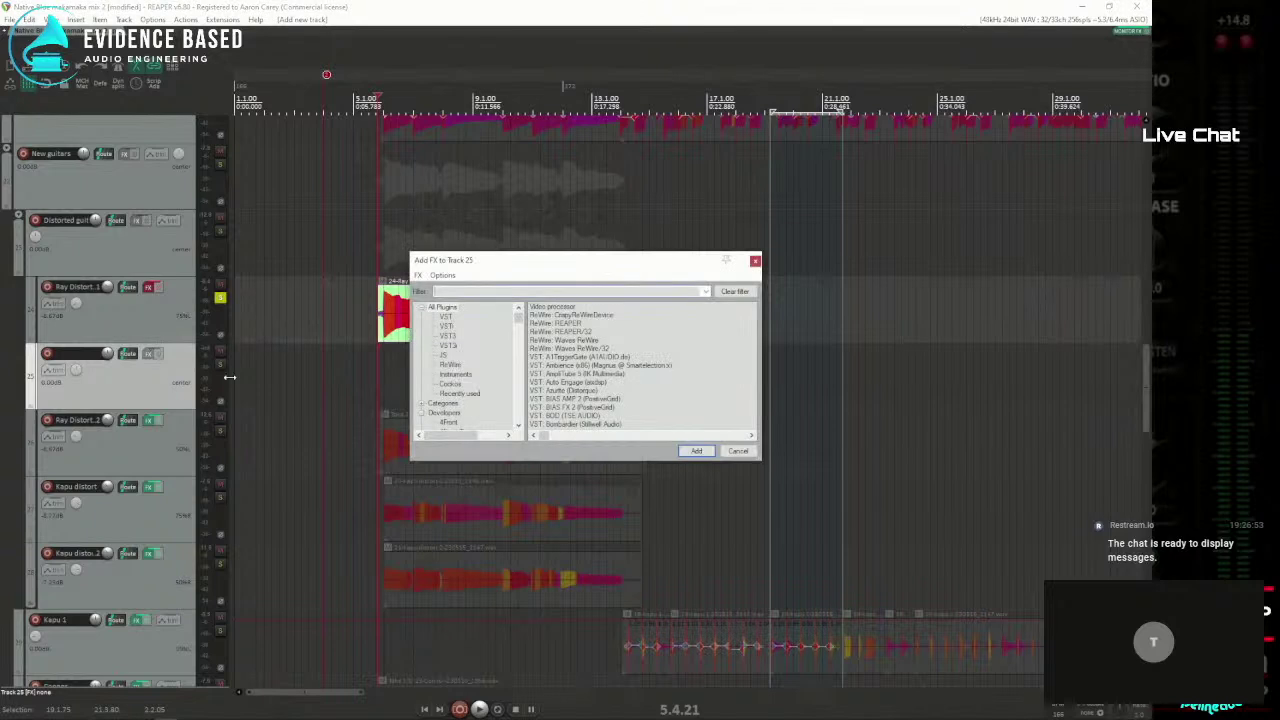
{"action": "type", "text": "space"}
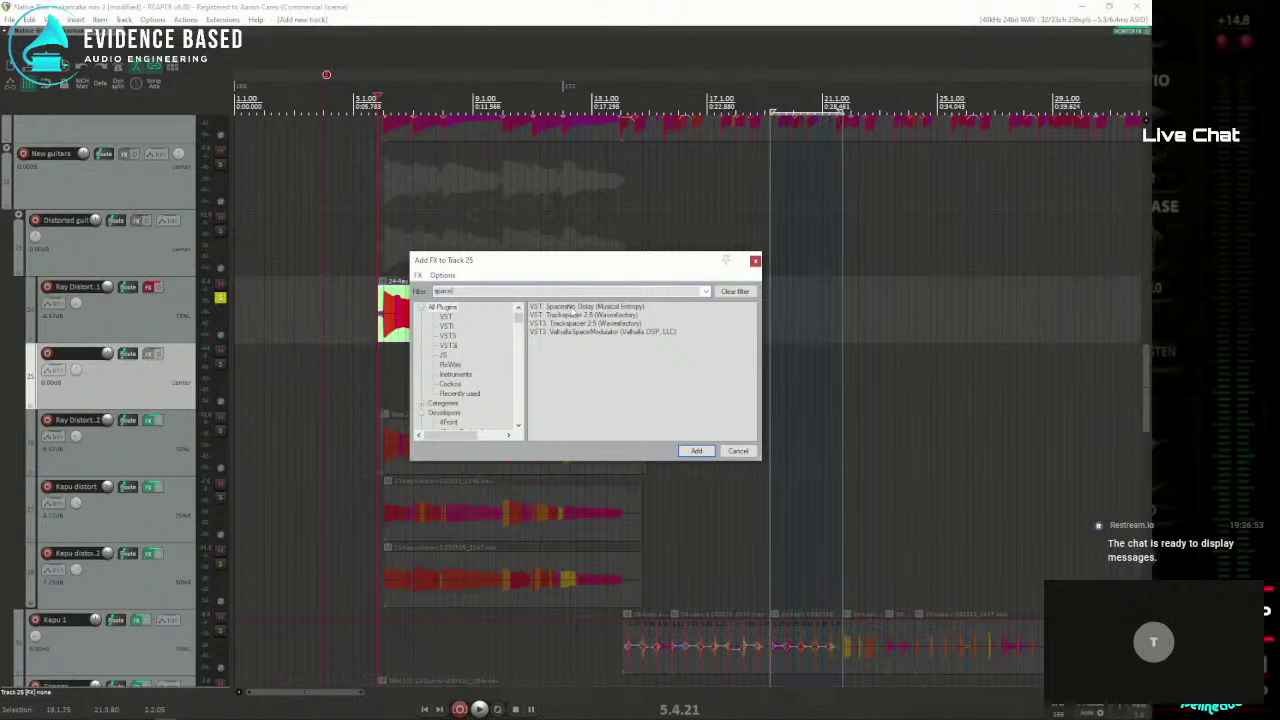
{"action": "double_click", "coordinate": [572, 307]}
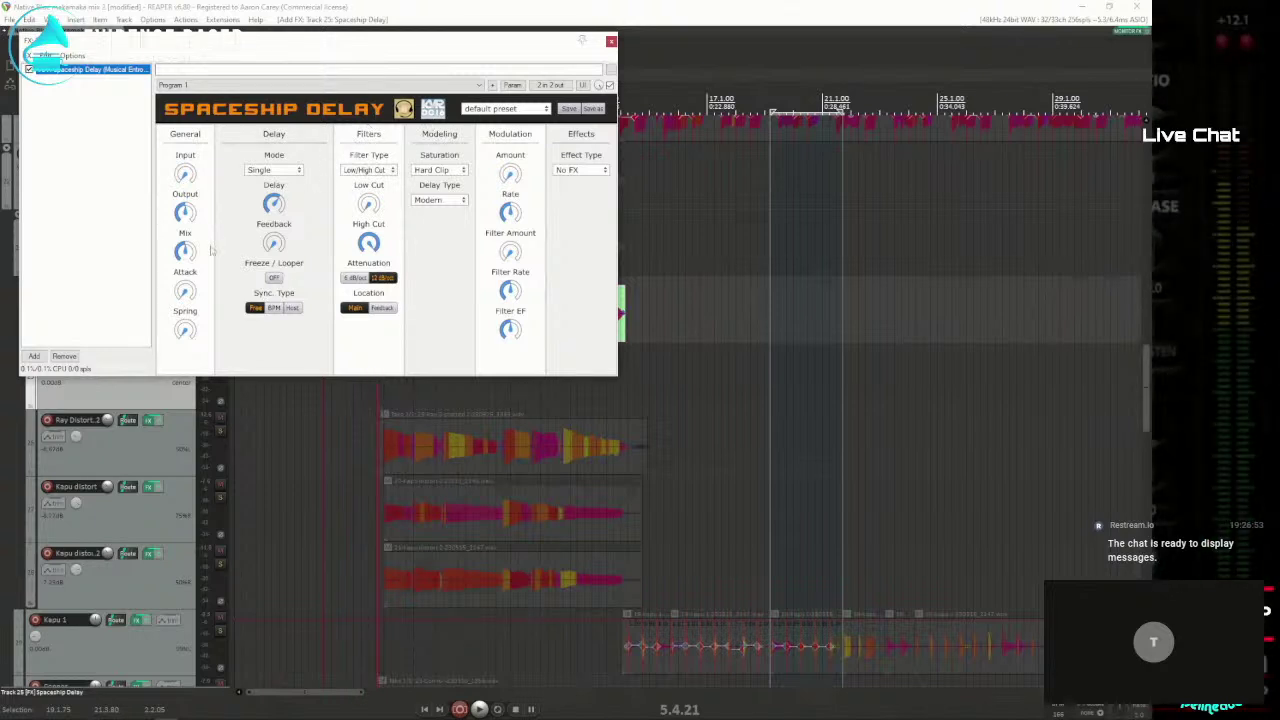
Step: Configure Spaceship Delay with 100% mix, host sync, Ping Pong mode and about 23.7% feedback
{"action": "left_click_drag", "start_coordinate": [185, 252], "coordinate": [185, 225]}
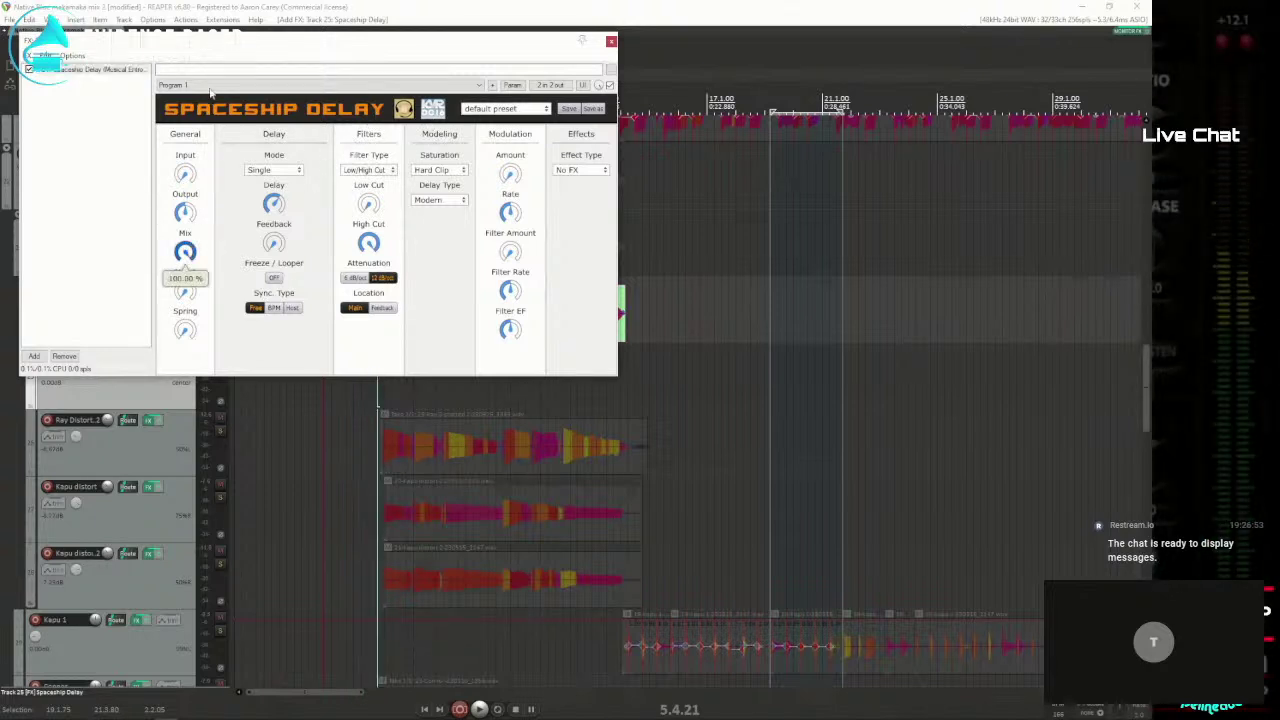
{"action": "left_click", "coordinate": [292, 307]}
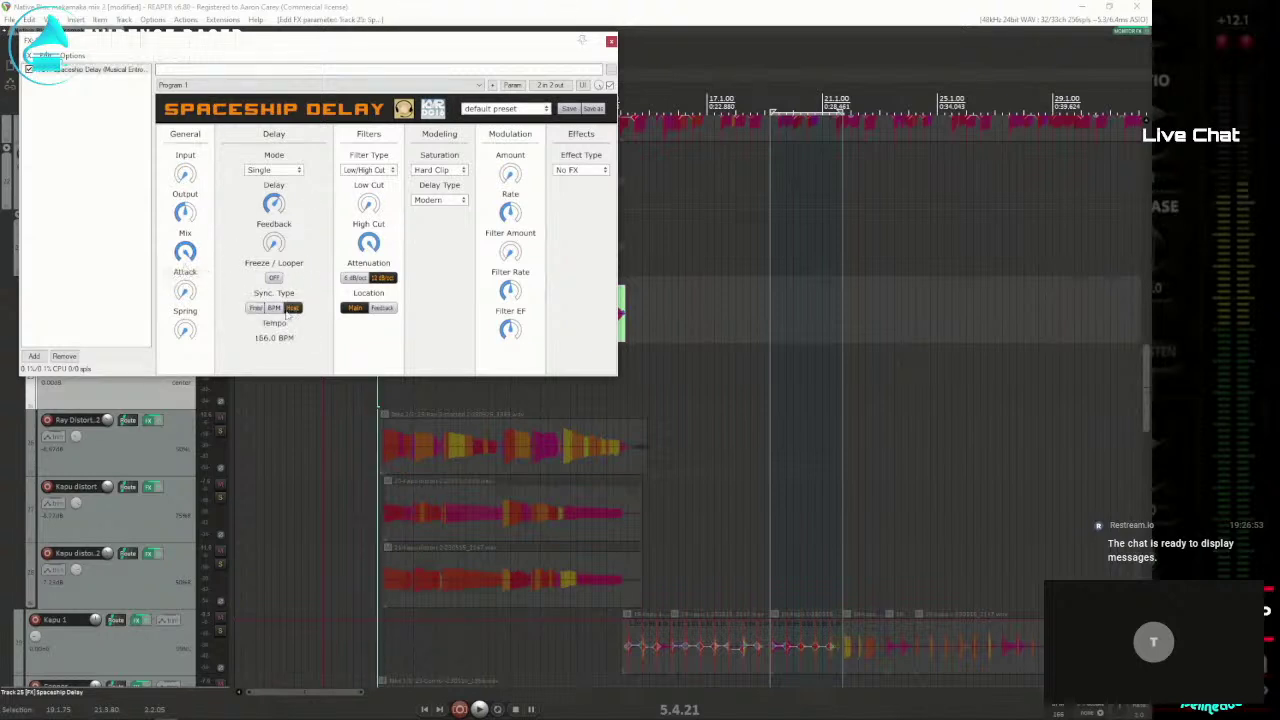
{"action": "left_click", "coordinate": [296, 170]}
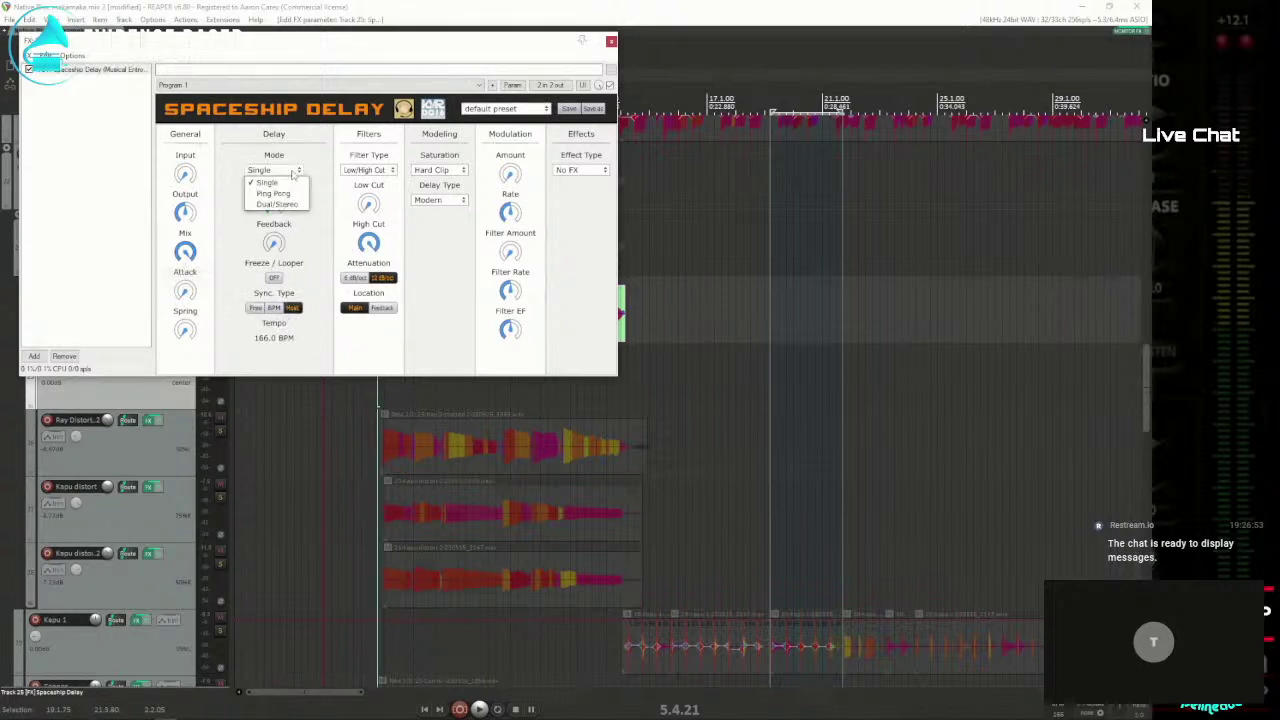
{"action": "left_click", "coordinate": [272, 186]}
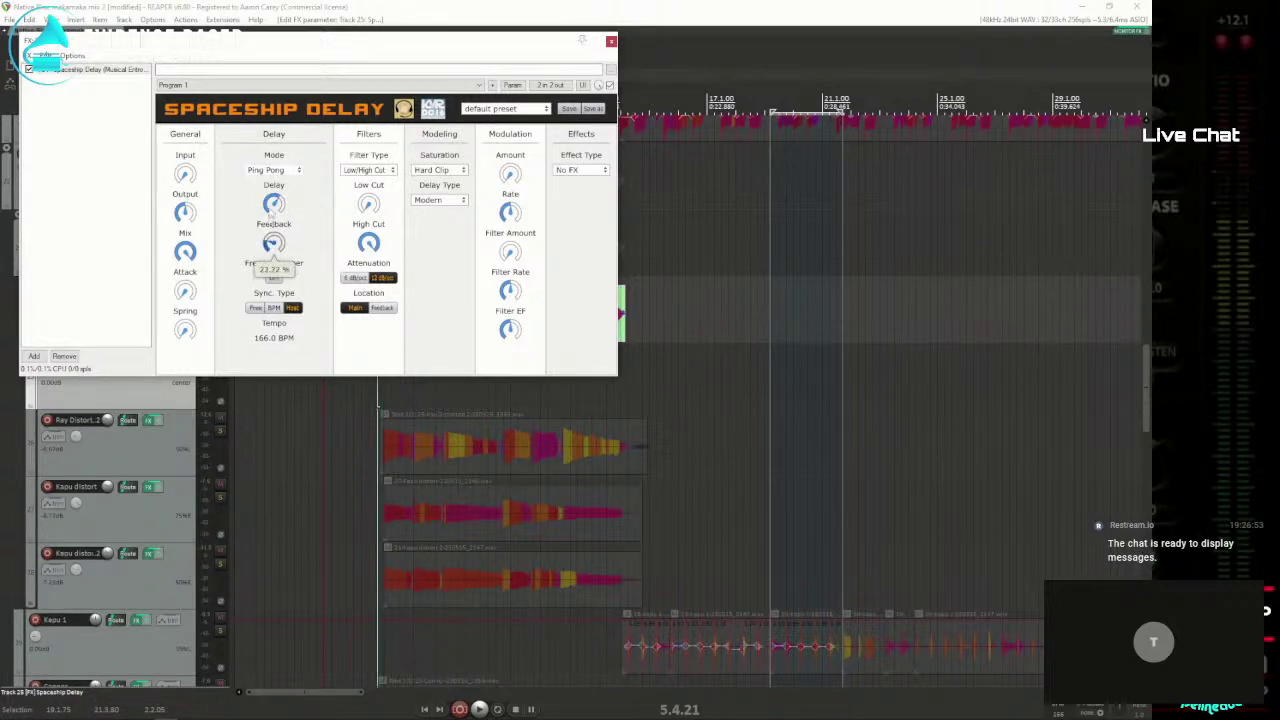
{"action": "left_click", "coordinate": [611, 42]}
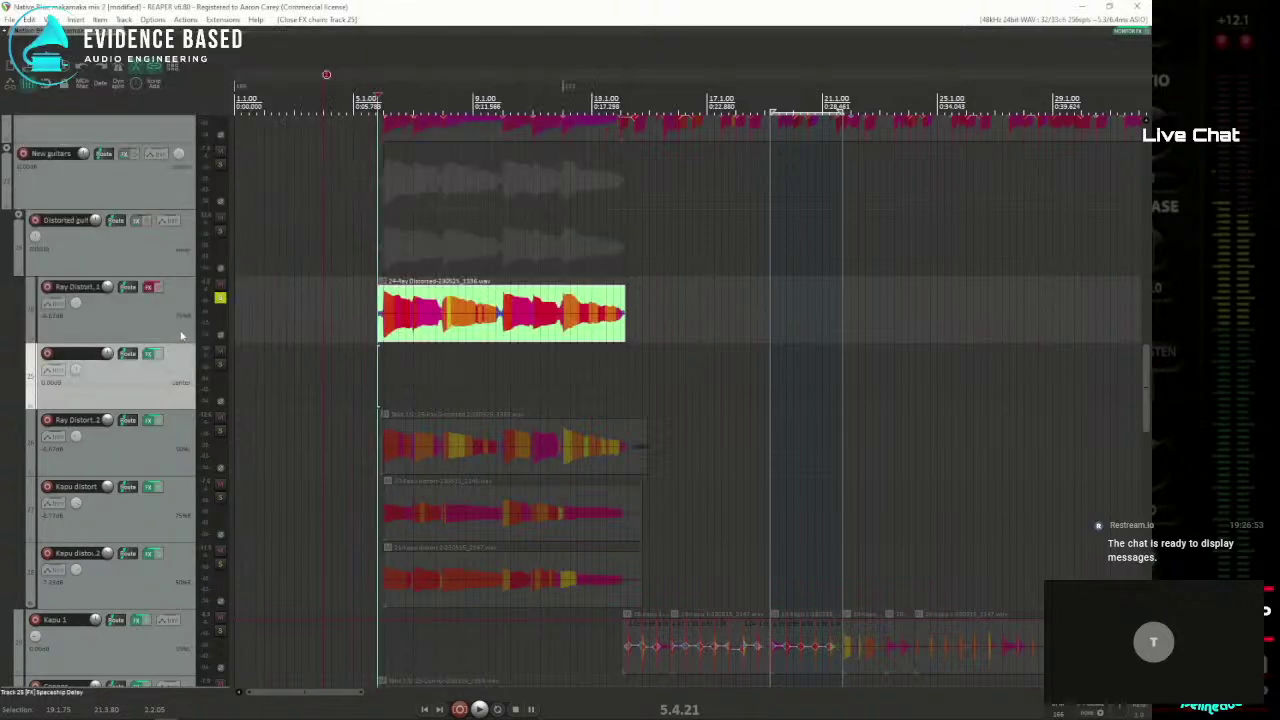
Step: Split the guitar item just before bar 12, move the last part to the delay track and extend the original item to about bar 14
{"action": "left_click", "coordinate": [560, 330]}
{"action": "scroll", "coordinate": [560, 330], "scroll_direction": "up", "scroll_amount": 5}
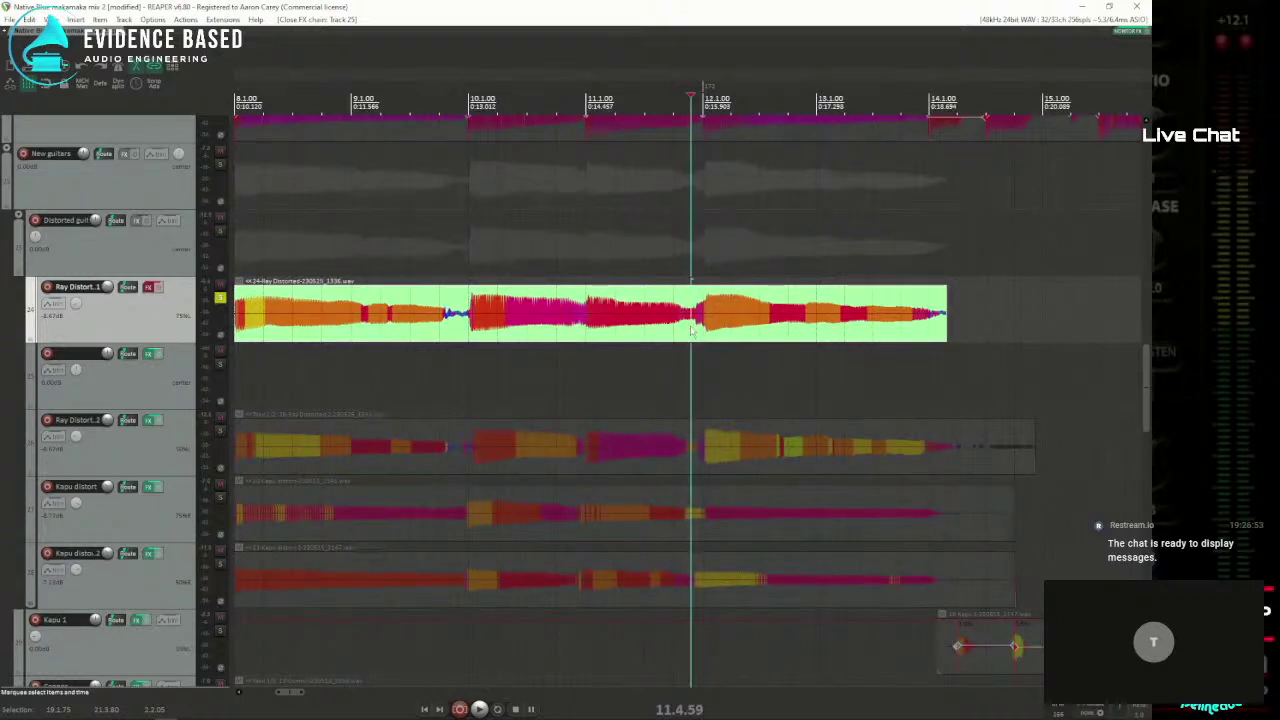
{"action": "key", "text": "s"}
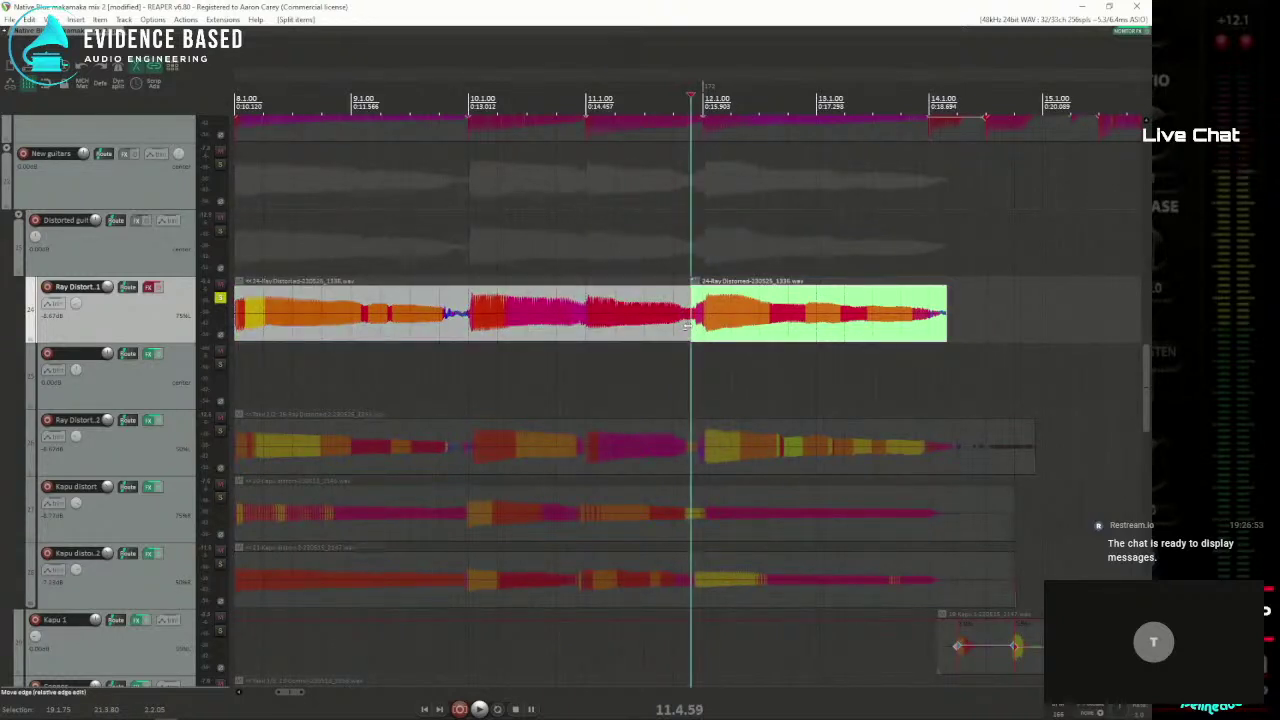
{"action": "key", "text": "KP_2"}
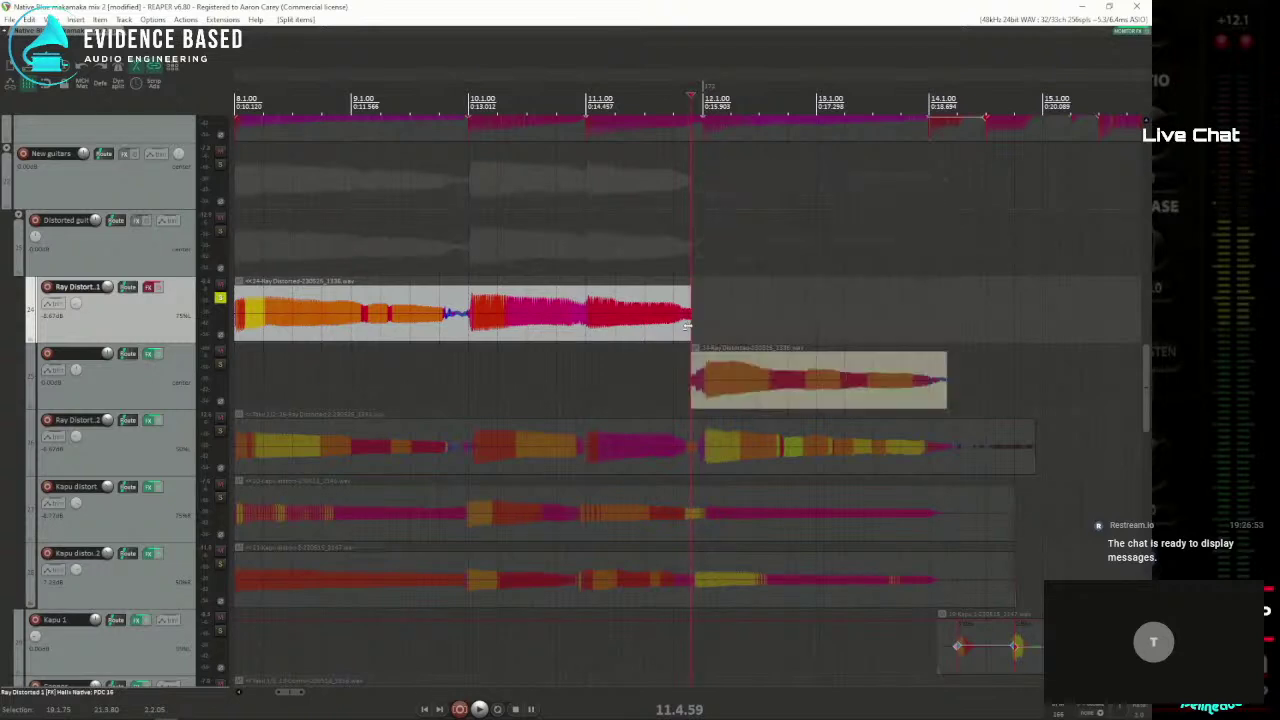
{"action": "left_click_drag", "start_coordinate": [697, 325], "coordinate": [936, 345]}
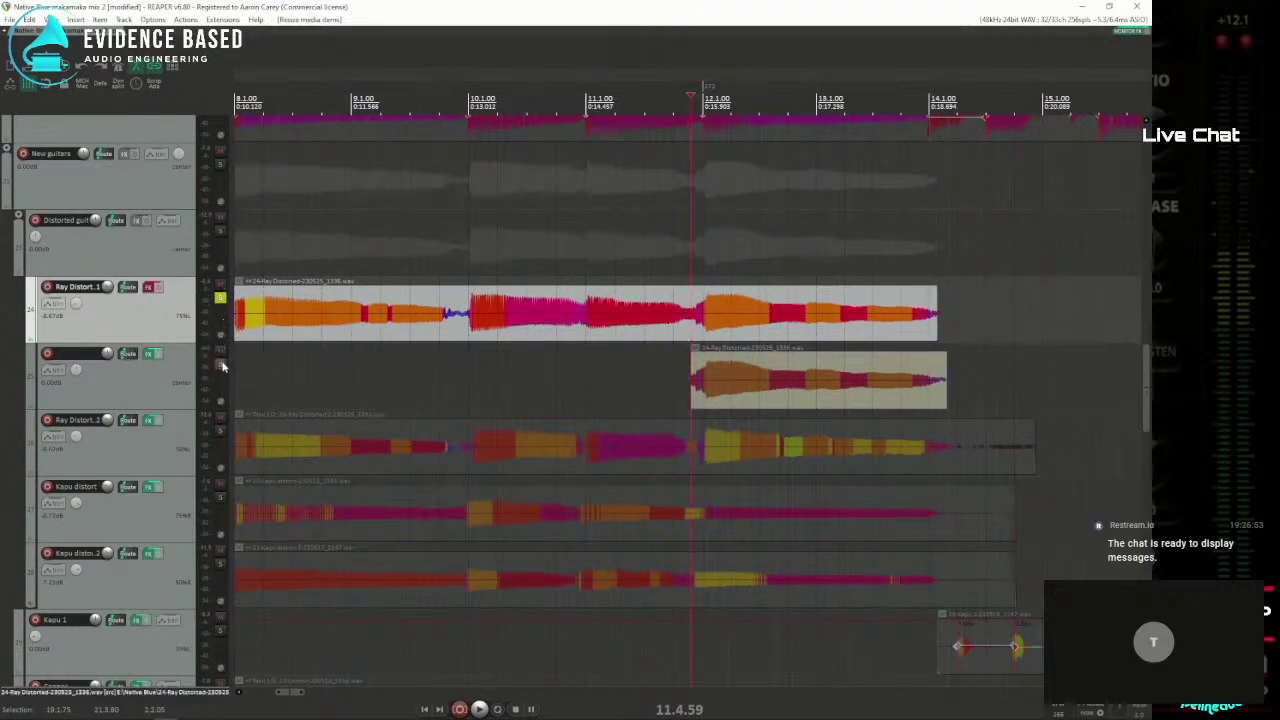
Step: Solo the delay track with the guitar track and play the intro, first from bar 10 and again from about bar 5
{"action": "left_click", "coordinate": [527, 368]}
{"action": "key", "text": "space"}
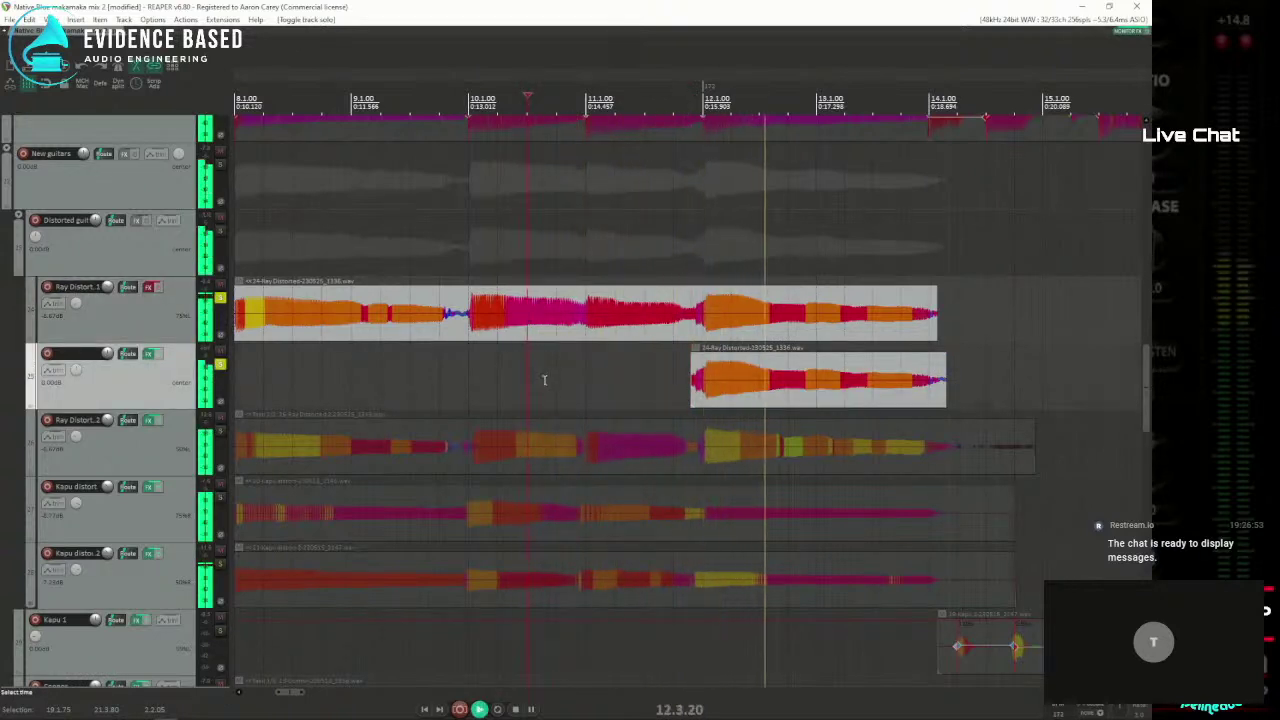
{"action": "scroll", "coordinate": [545, 380], "scroll_direction": "down", "scroll_amount": 8}
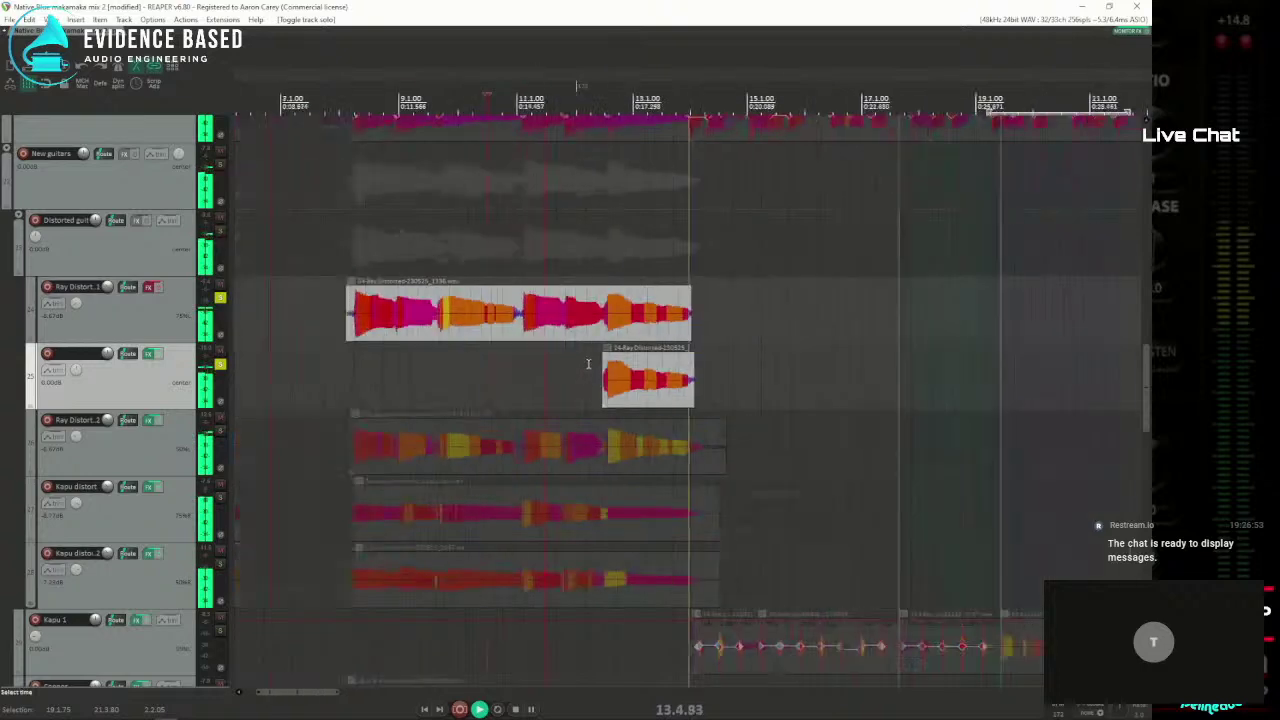
{"action": "left_click", "coordinate": [300, 386]}
{"action": "key", "text": "space"}
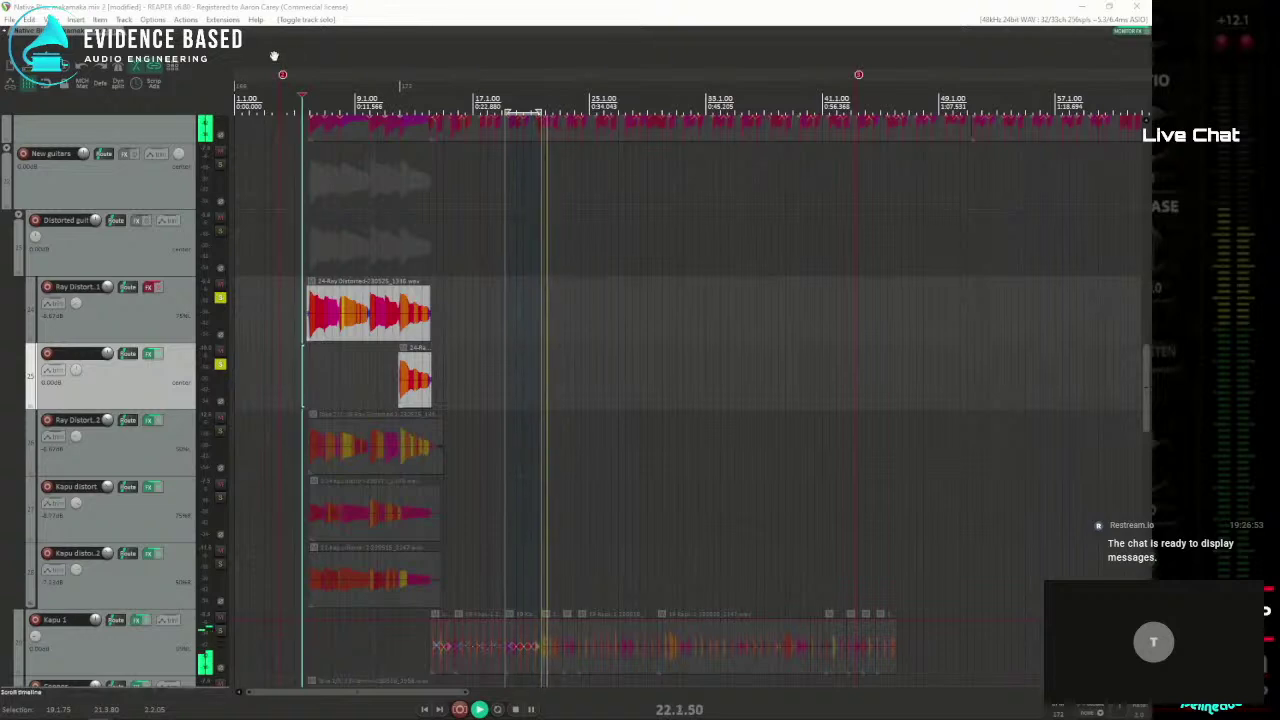
{"action": "key", "text": "space"}
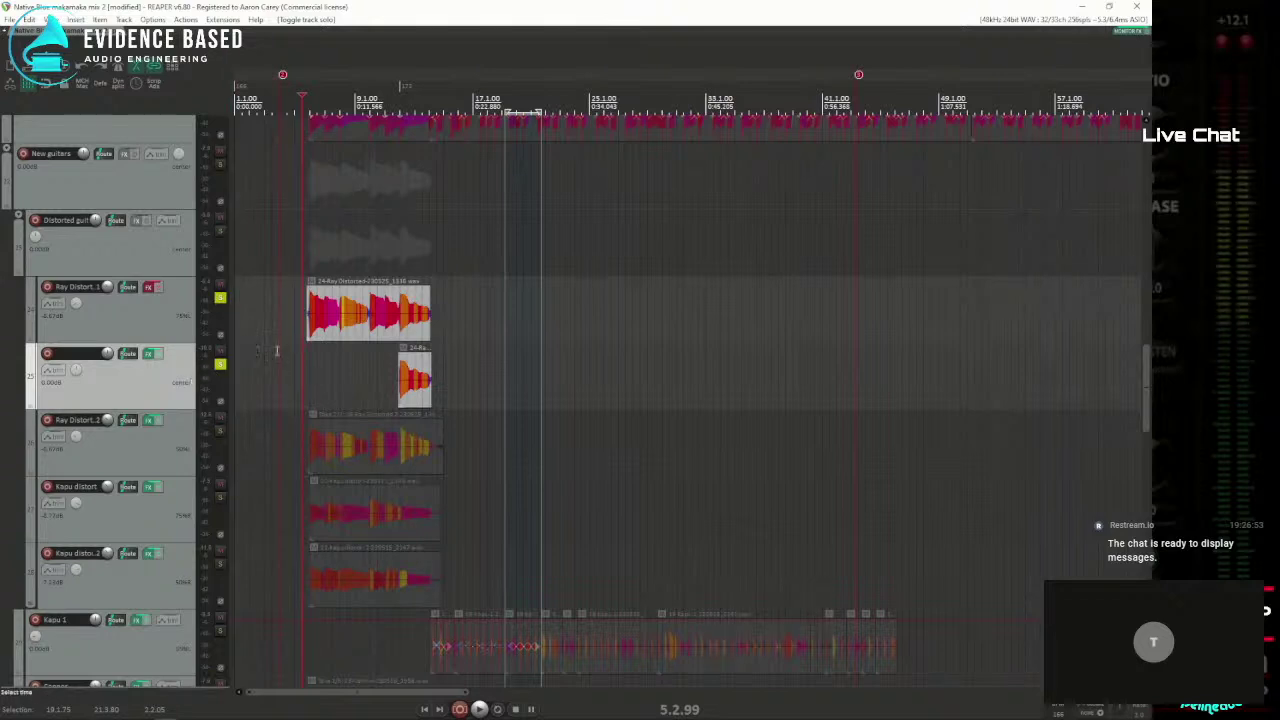
Step: Switch Spaceship Delay on the delay track to Single mode and raise its feedback to about 46.6%
{"action": "left_click", "coordinate": [148, 353]}
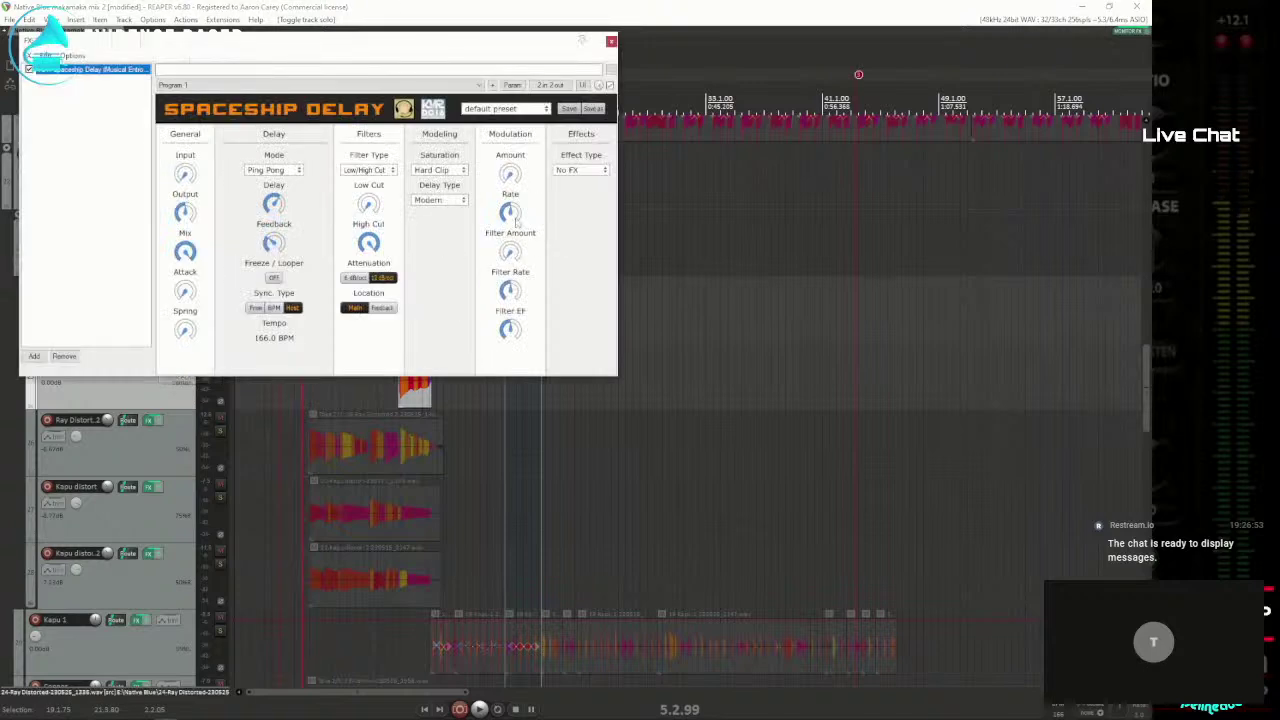
{"action": "left_click", "coordinate": [292, 172]}
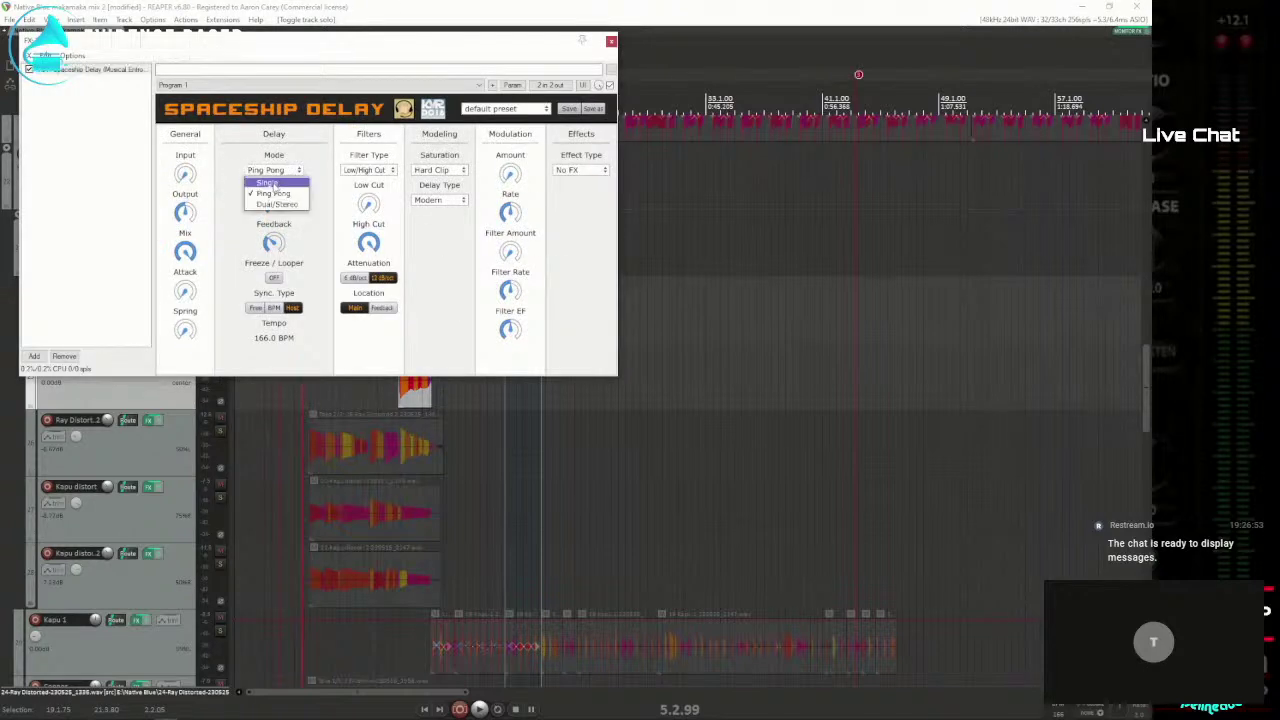
{"action": "left_click", "coordinate": [272, 184]}
{"action": "mouse_move", "coordinate": [273, 245]}
{"action": "left_mouse_down"}
{"action": "mouse_move", "coordinate": [284, 226]}
{"action": "mouse_move", "coordinate": [272, 230]}
{"action": "left_mouse_up"}
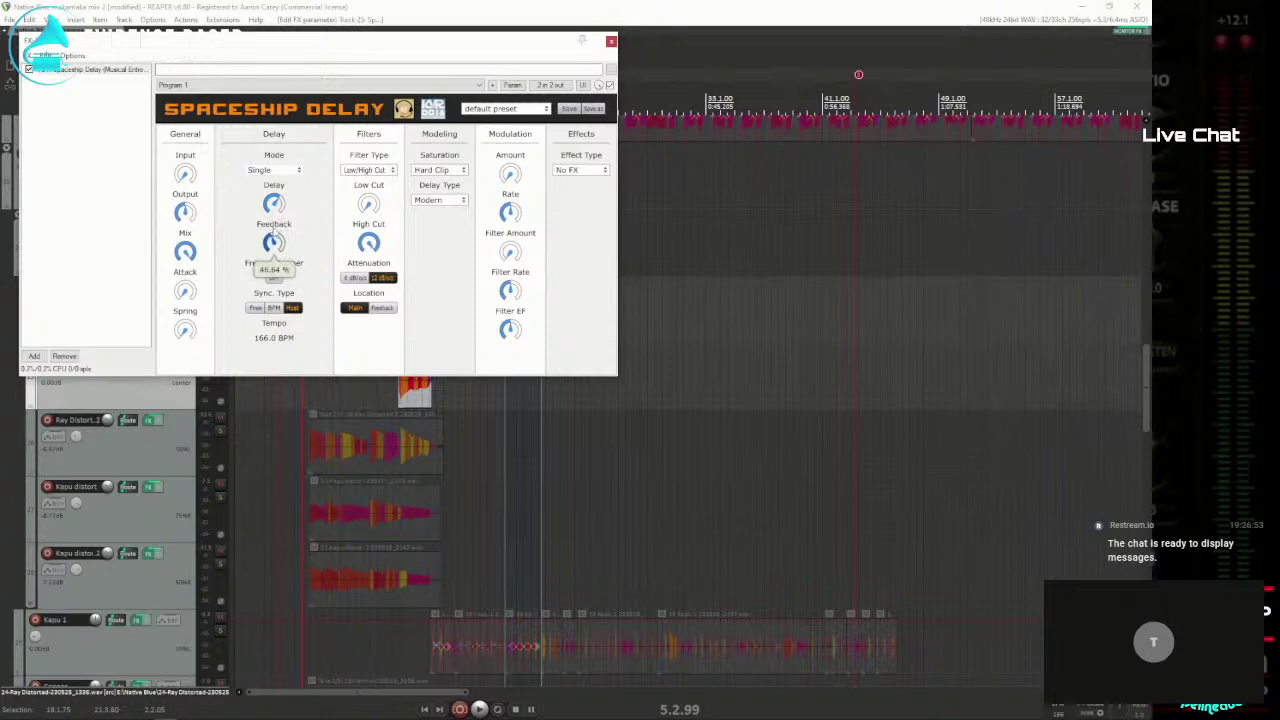
{"action": "left_click", "coordinate": [611, 41]}
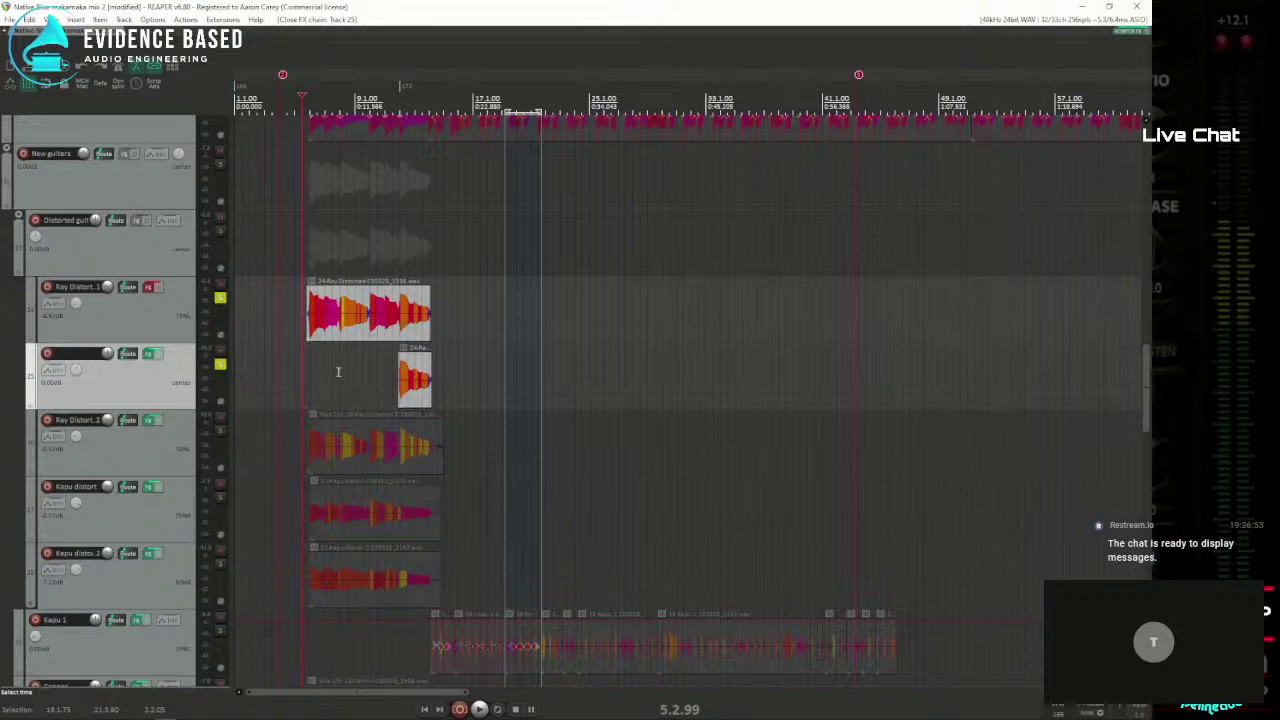
Step: Delete the split guitar item from the delay track
{"action": "left_click", "coordinate": [411, 391]}
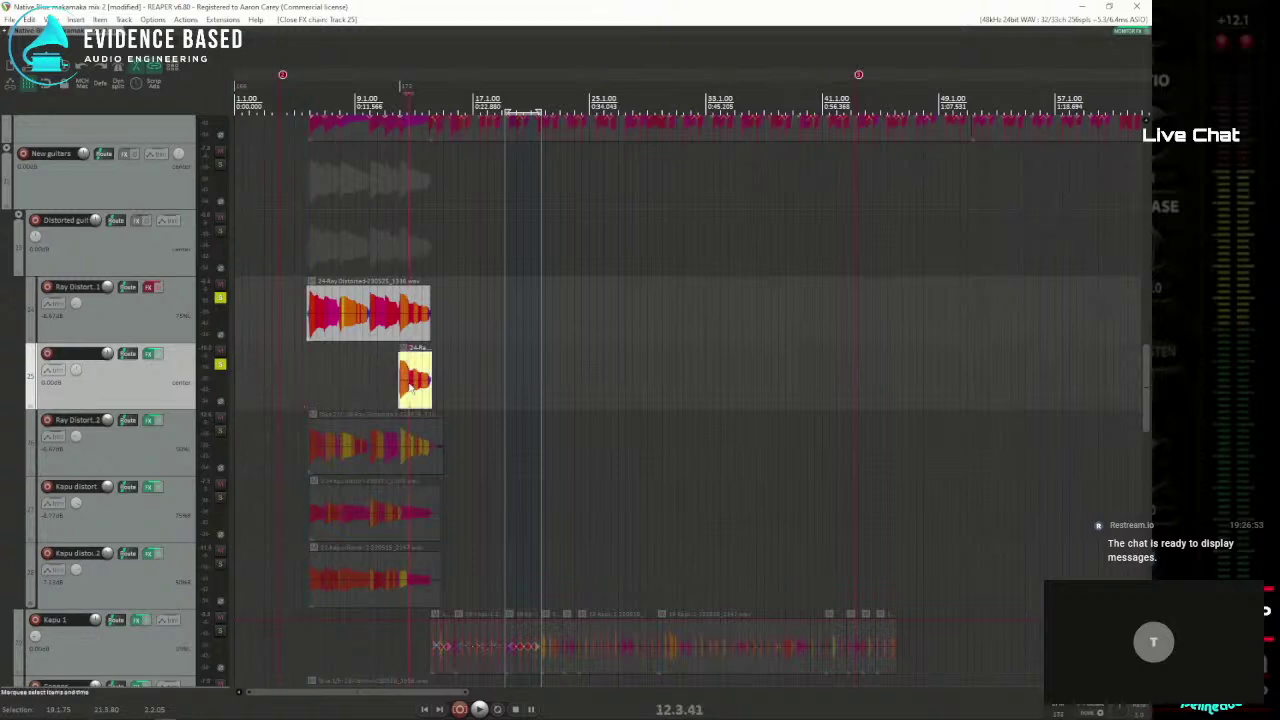
{"action": "key", "text": "Delete"}
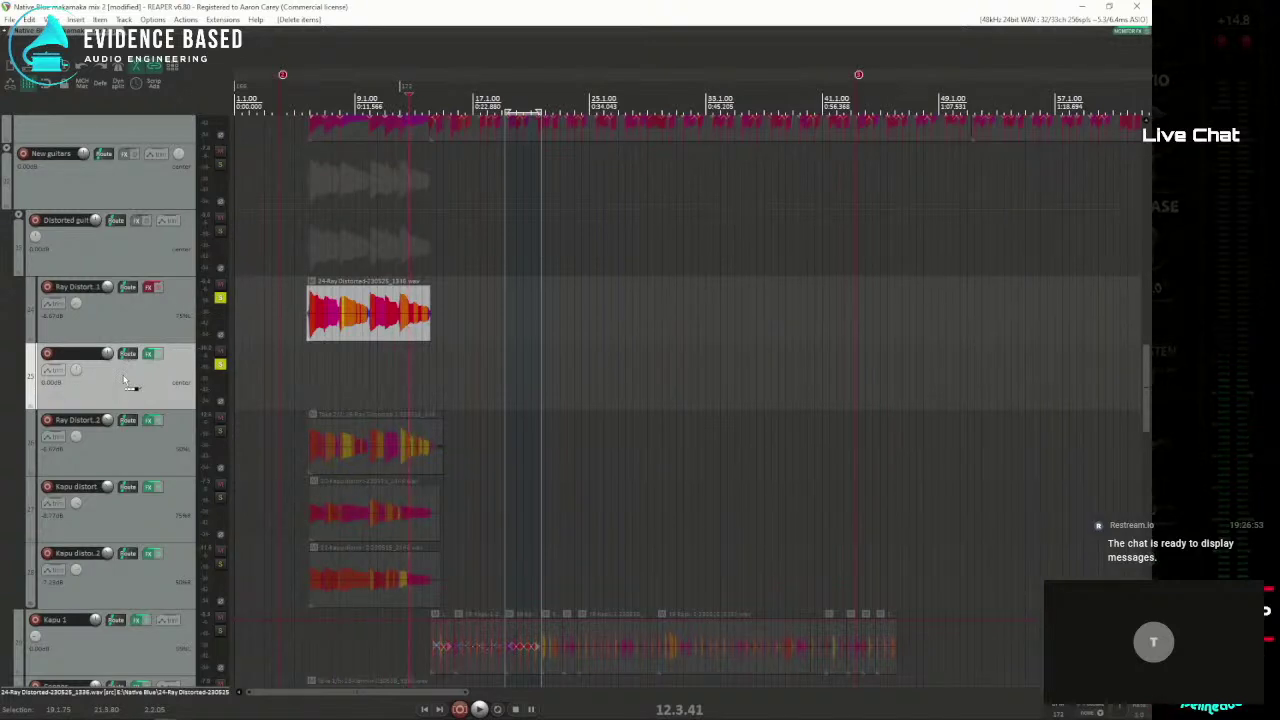
Step: Create a send between the delay track and distorted guitar track 24, and remove it again in track 24's routing
{"action": "left_click_drag", "start_coordinate": [125, 380], "coordinate": [129, 388]}
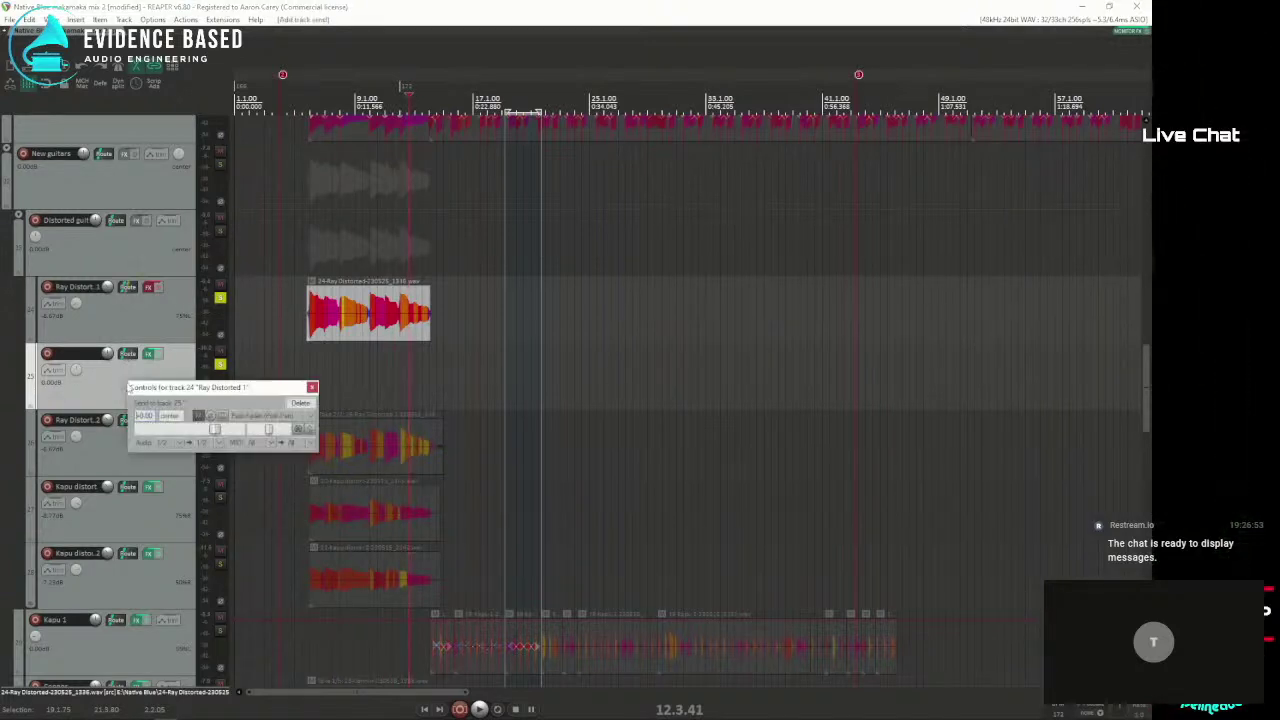
{"action": "left_click", "coordinate": [312, 387]}
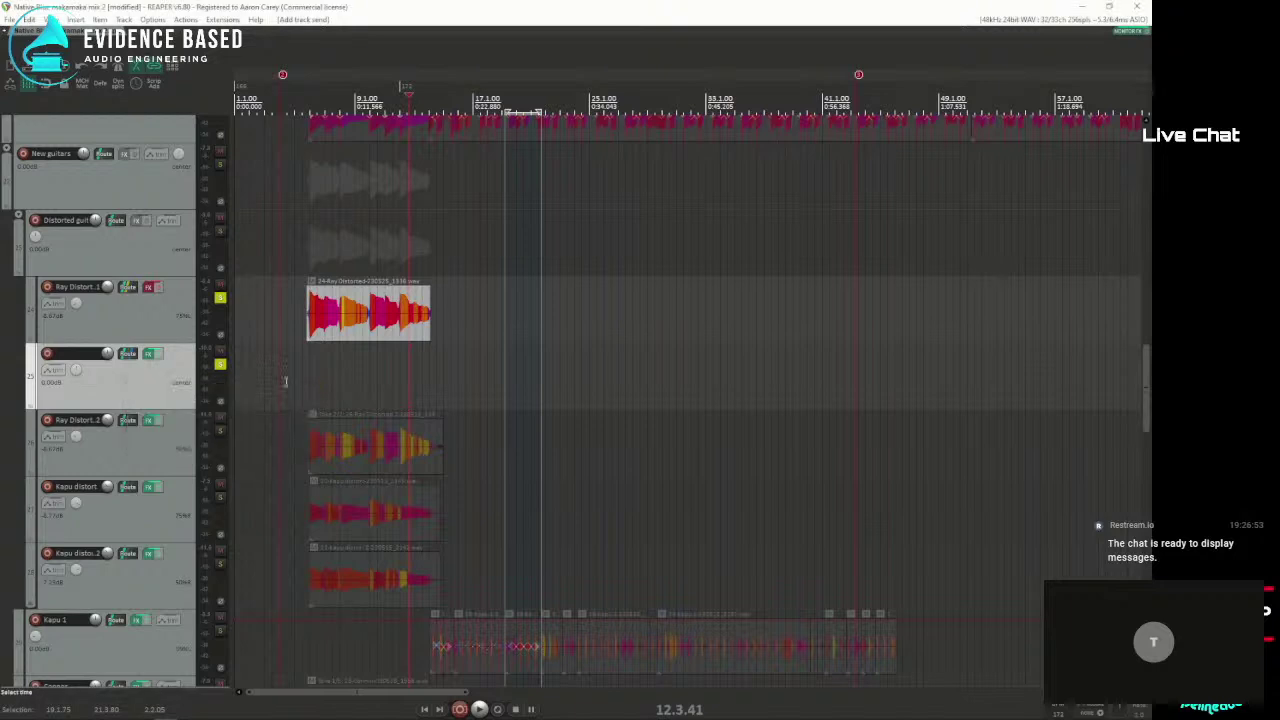
{"action": "left_click", "coordinate": [129, 288]}
{"action": "left_click", "coordinate": [405, 408]}
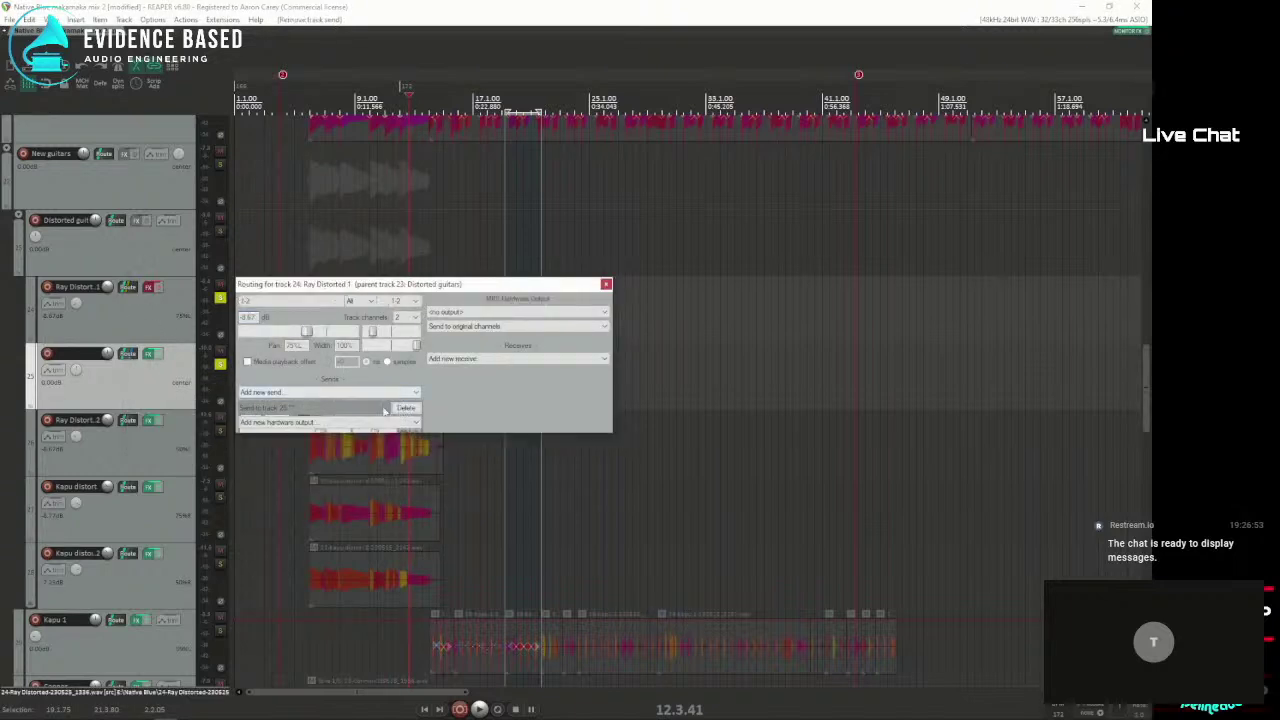
{"action": "left_click", "coordinate": [406, 393]}
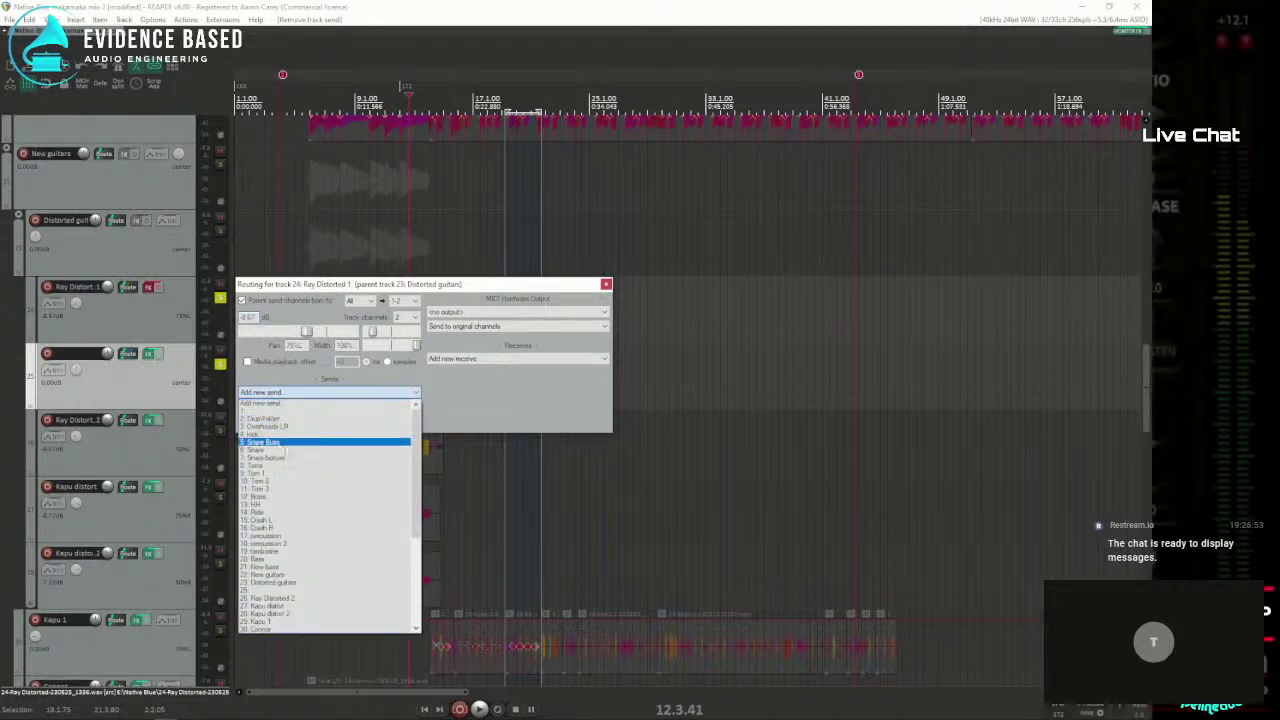
Step: Name the unnamed delay track 25 "spaceship delay"
{"action": "left_click", "coordinate": [62, 358]}
{"action": "left_click", "coordinate": [62, 358]}
{"action": "double_click", "coordinate": [62, 355]}
{"action": "type", "text": "sb"}
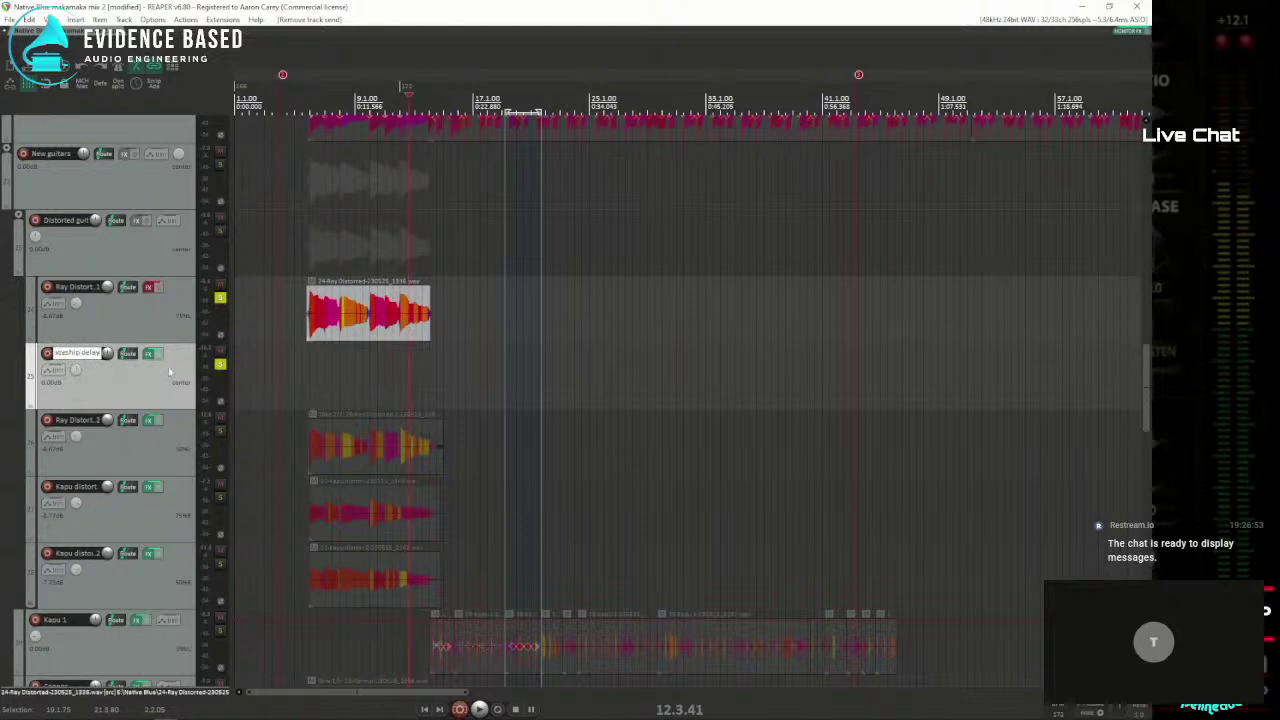
{"action": "key", "text": "Return"}
Step: Add a send to the spaceship delay track in guitar track 24's routing, and delete that send again
{"action": "left_click", "coordinate": [127, 288]}
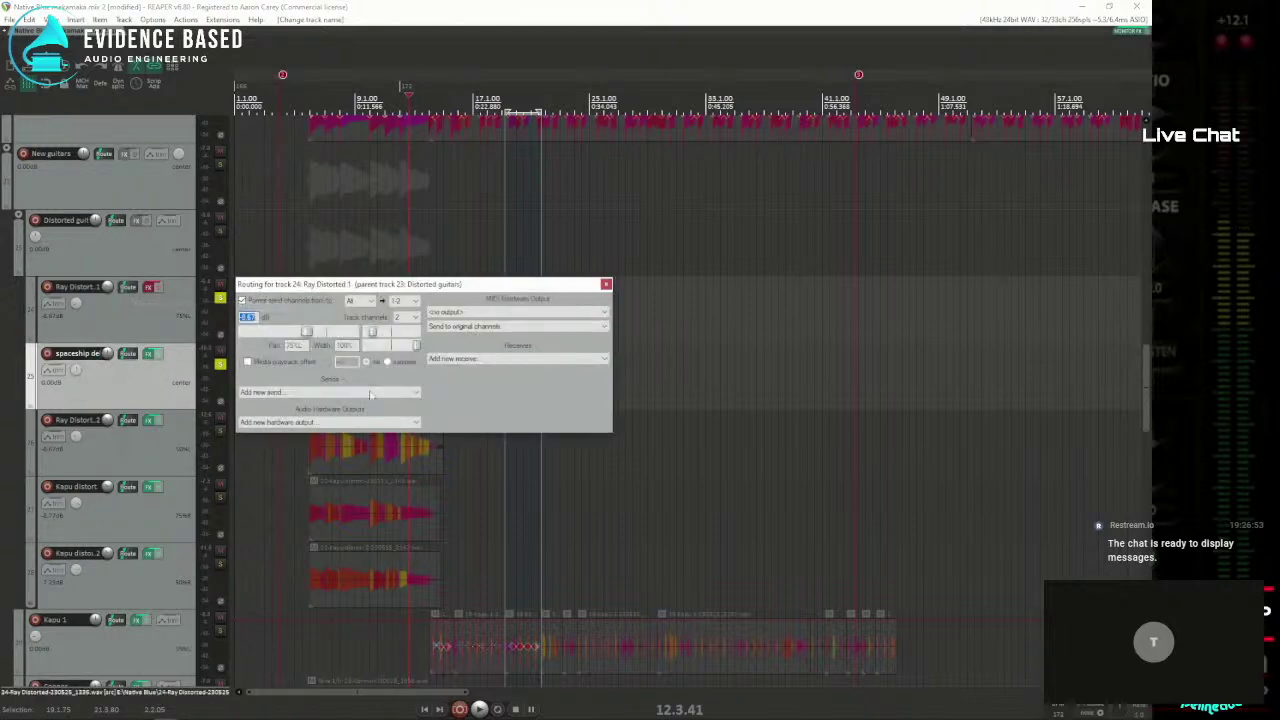
{"action": "left_click", "coordinate": [406, 397]}
{"action": "scroll", "coordinate": [262, 505], "scroll_direction": "down", "scroll_amount": 3}
{"action": "scroll", "coordinate": [281, 591], "scroll_direction": "down", "scroll_amount": 5}
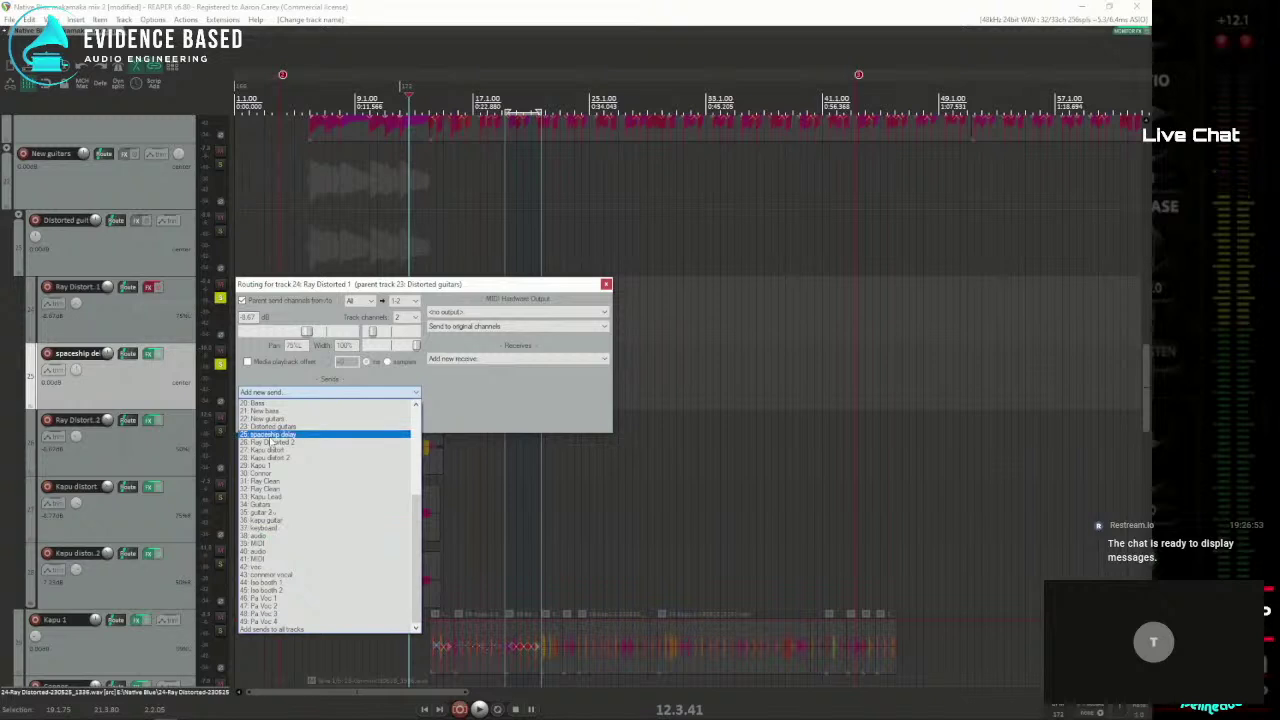
{"action": "left_click", "coordinate": [354, 434]}
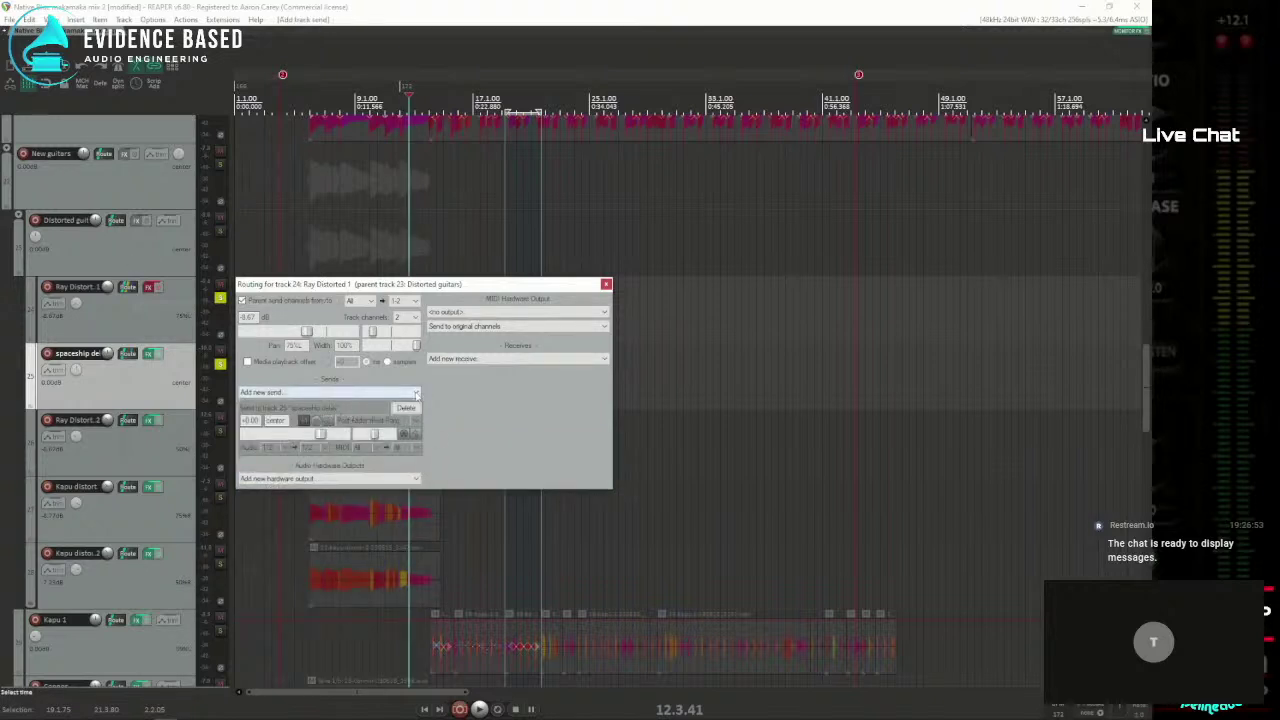
{"action": "left_click", "coordinate": [407, 408]}
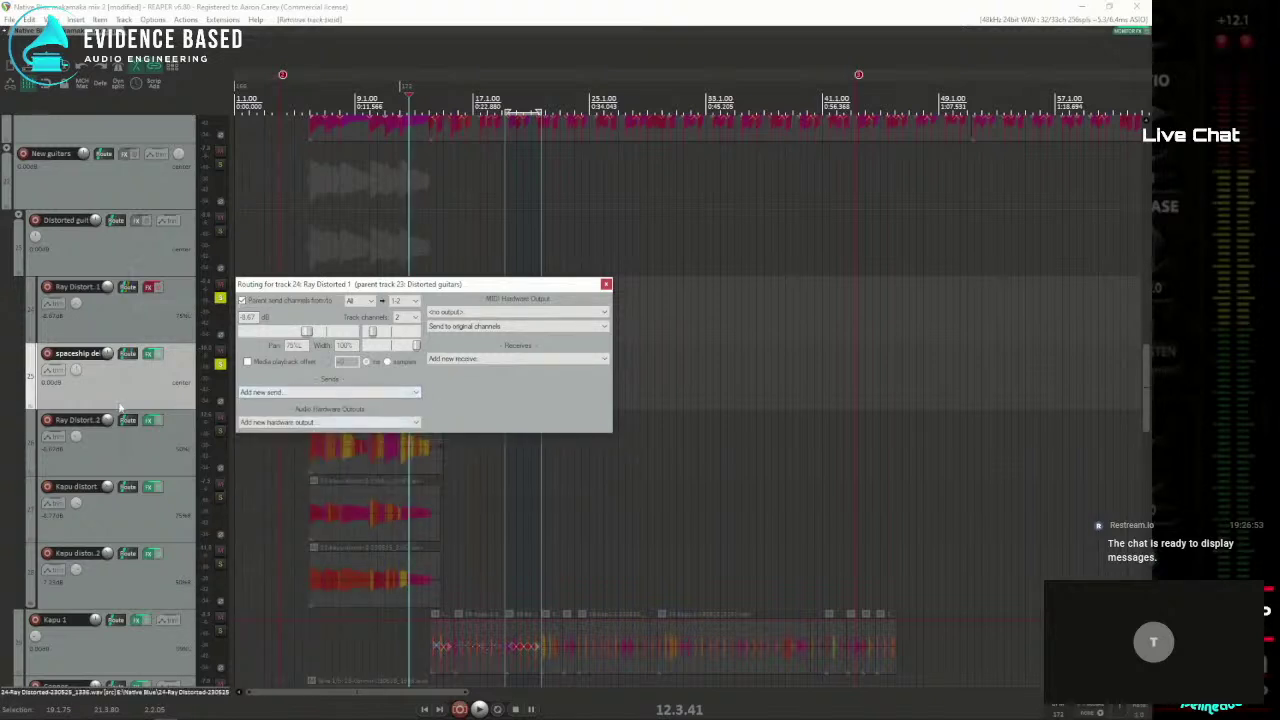
{"action": "left_click", "coordinate": [147, 385]}
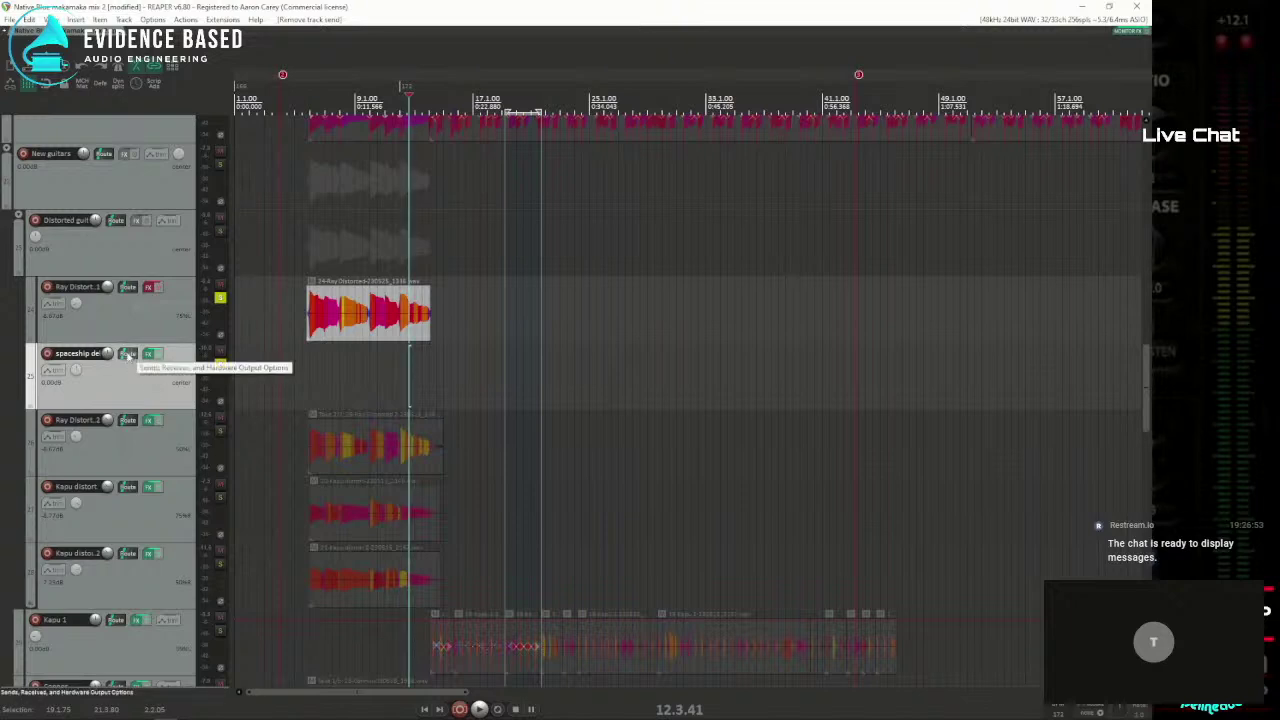
Step: Add a receive from distorted guitar track 24 in the spaceship delay track's routing
{"action": "left_click", "coordinate": [128, 354]}
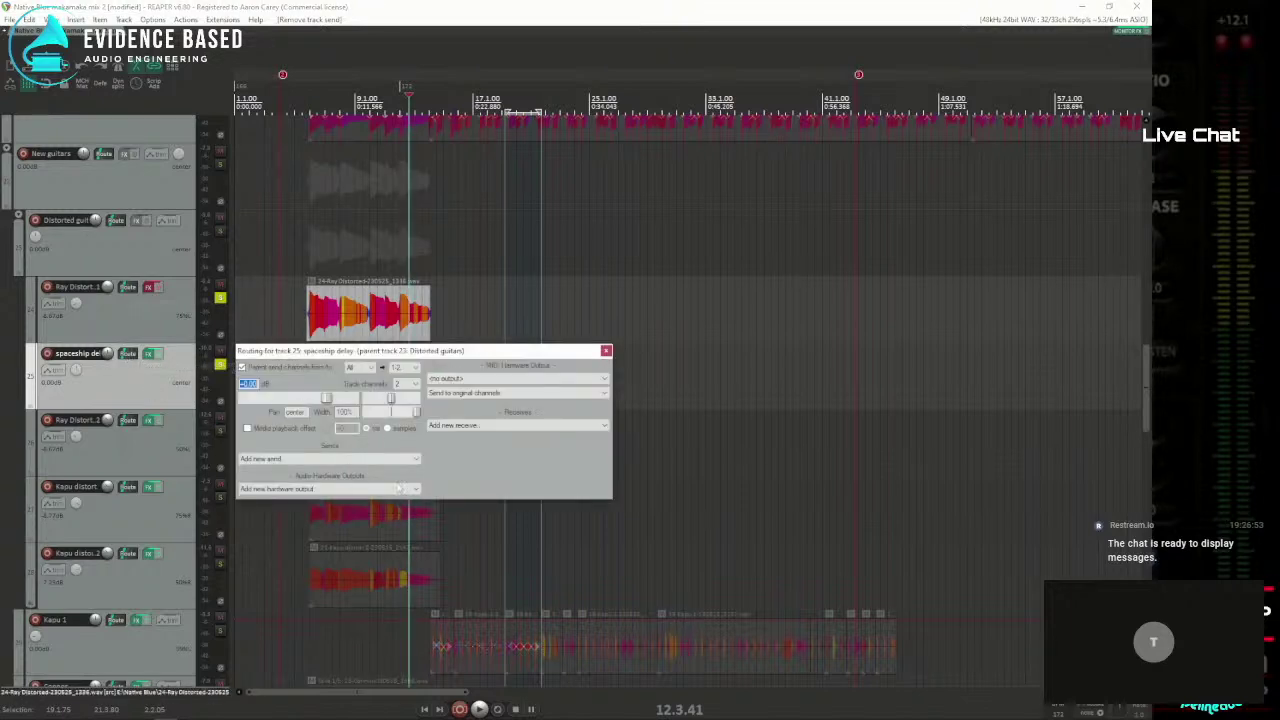
{"action": "left_click", "coordinate": [505, 425]}
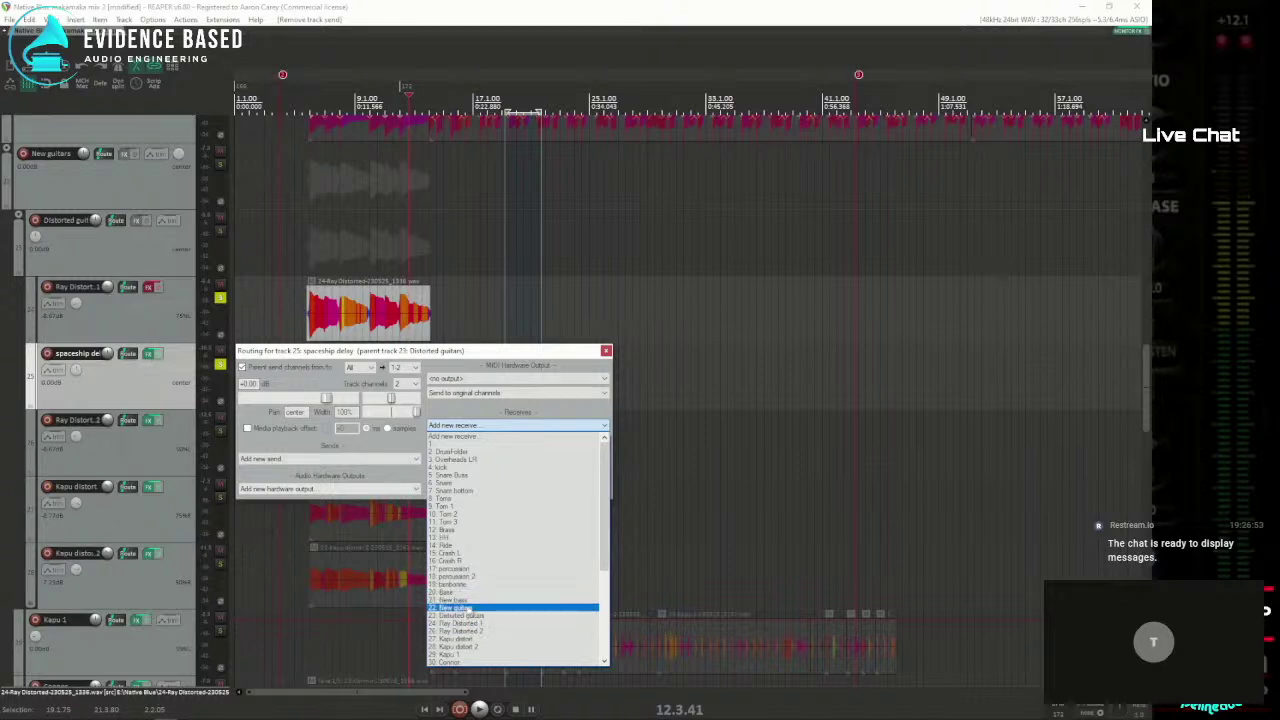
{"action": "left_click", "coordinate": [482, 624]}
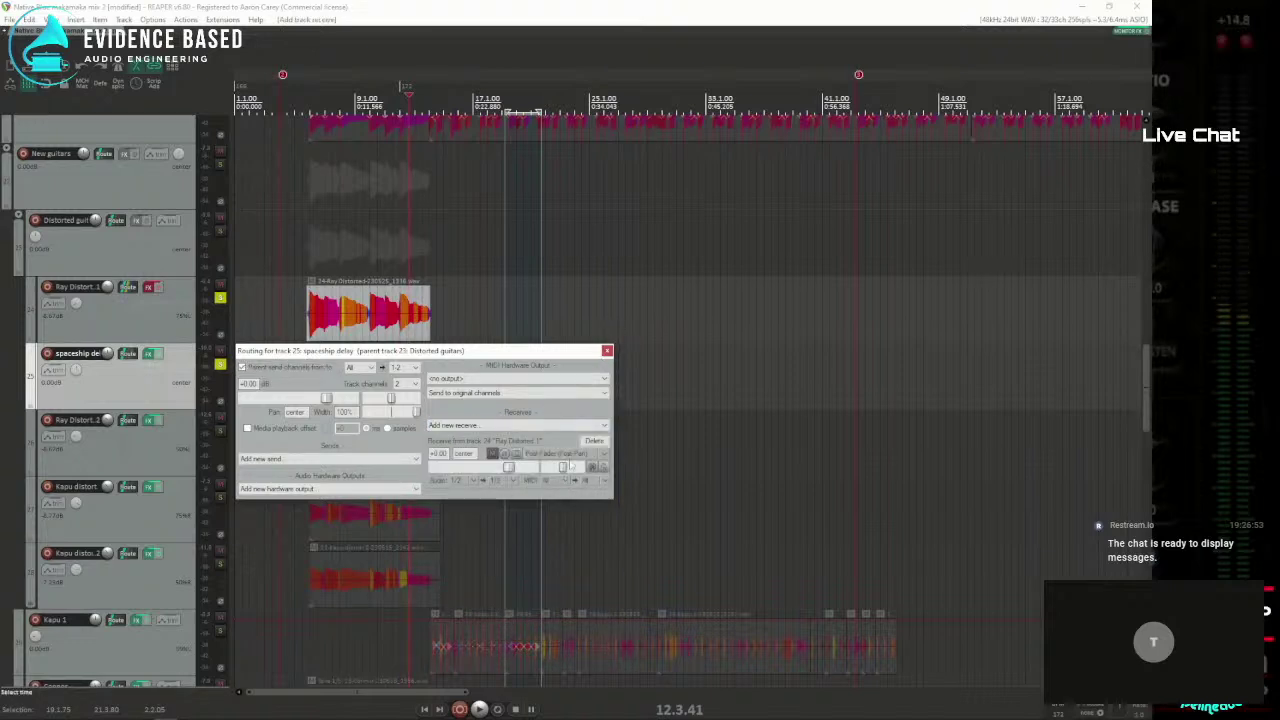
{"action": "left_click", "coordinate": [607, 351]}
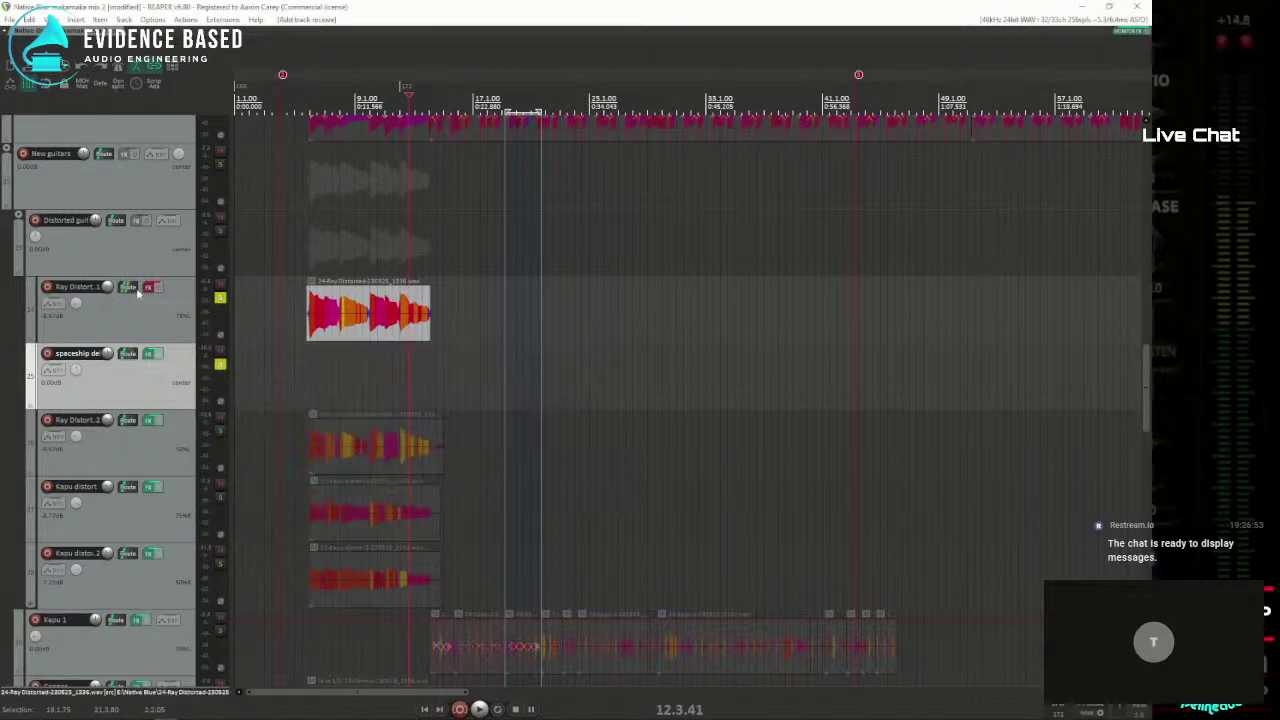
Step: Set track 24's send to the spaceship delay track to Pre-Fader (Post-FX)
{"action": "left_click", "coordinate": [128, 289]}
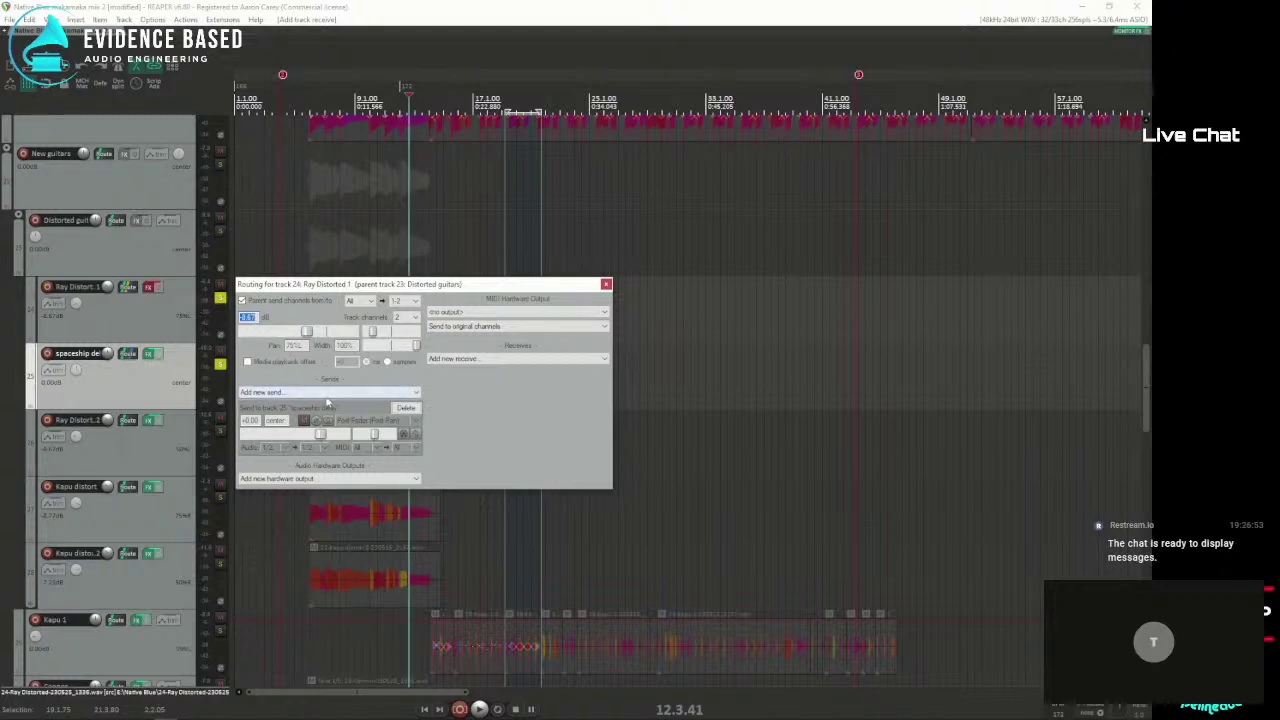
{"action": "left_click", "coordinate": [412, 422]}
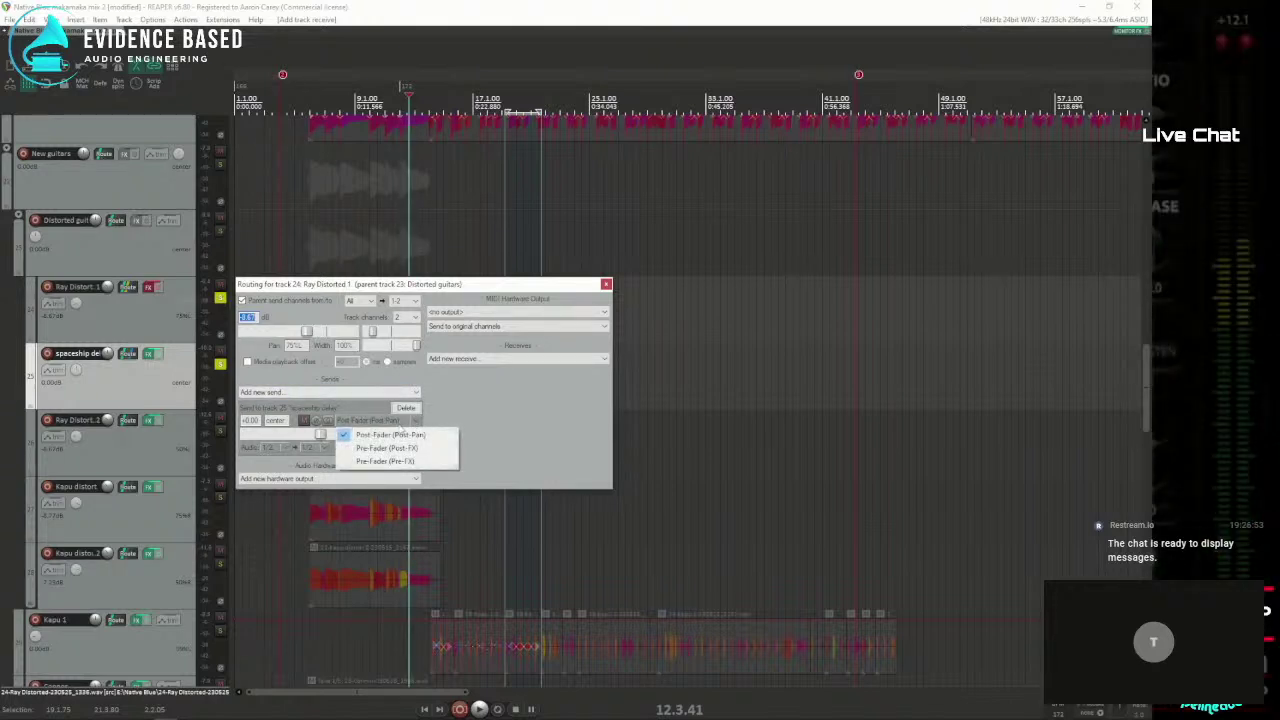
{"action": "left_click", "coordinate": [400, 450]}
{"action": "left_click", "coordinate": [606, 285]}
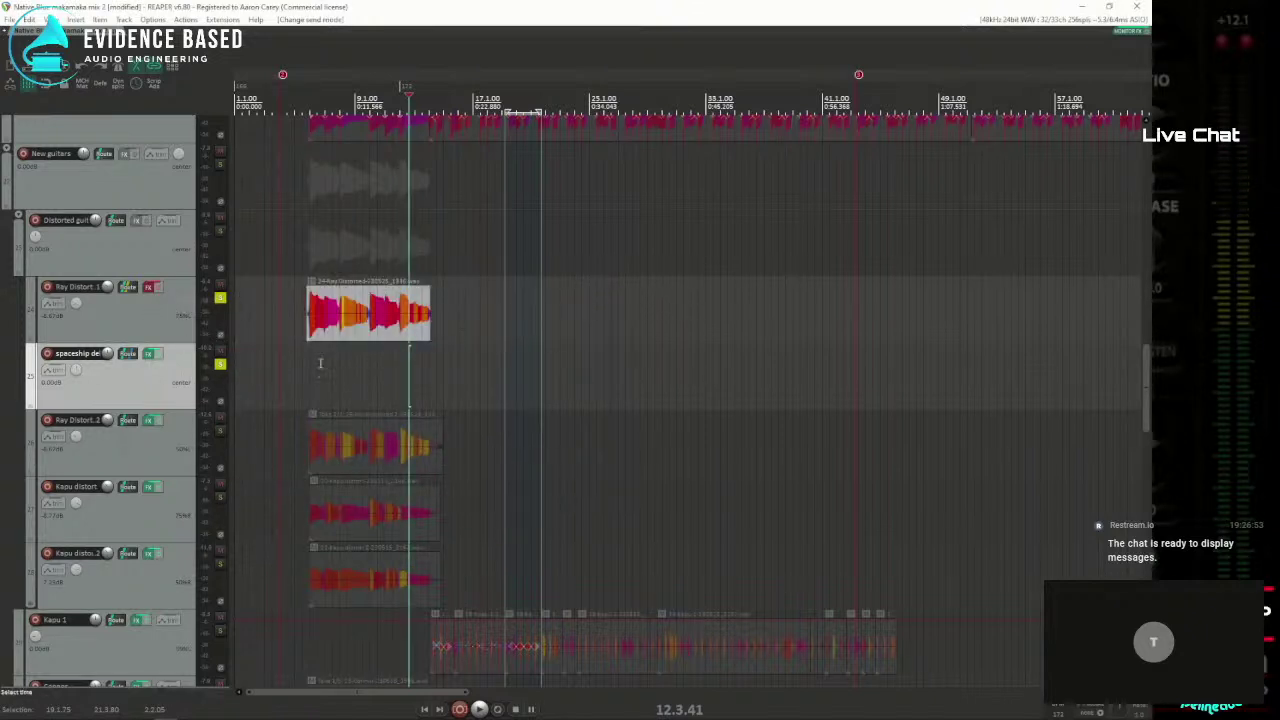
Step: Play the soloed guitar and delay tracks from about bar 5 to hear the send
{"action": "left_click", "coordinate": [364, 362]}
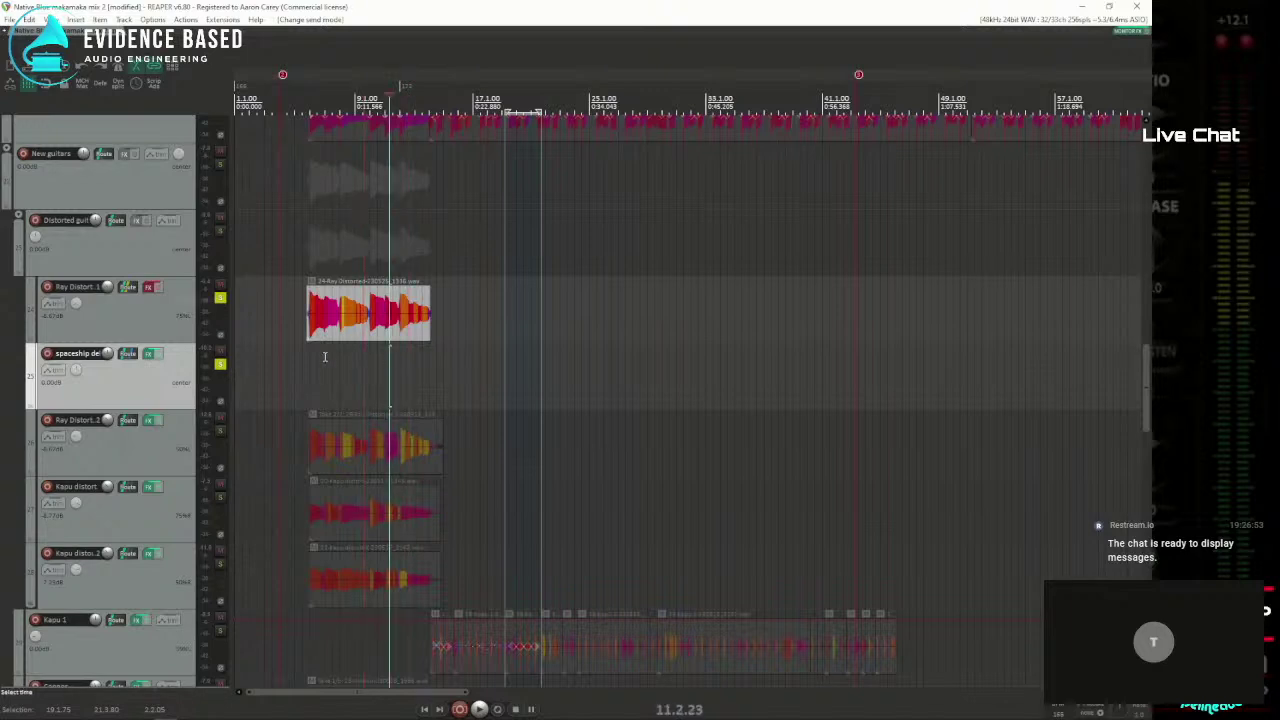
{"action": "key", "text": "space"}
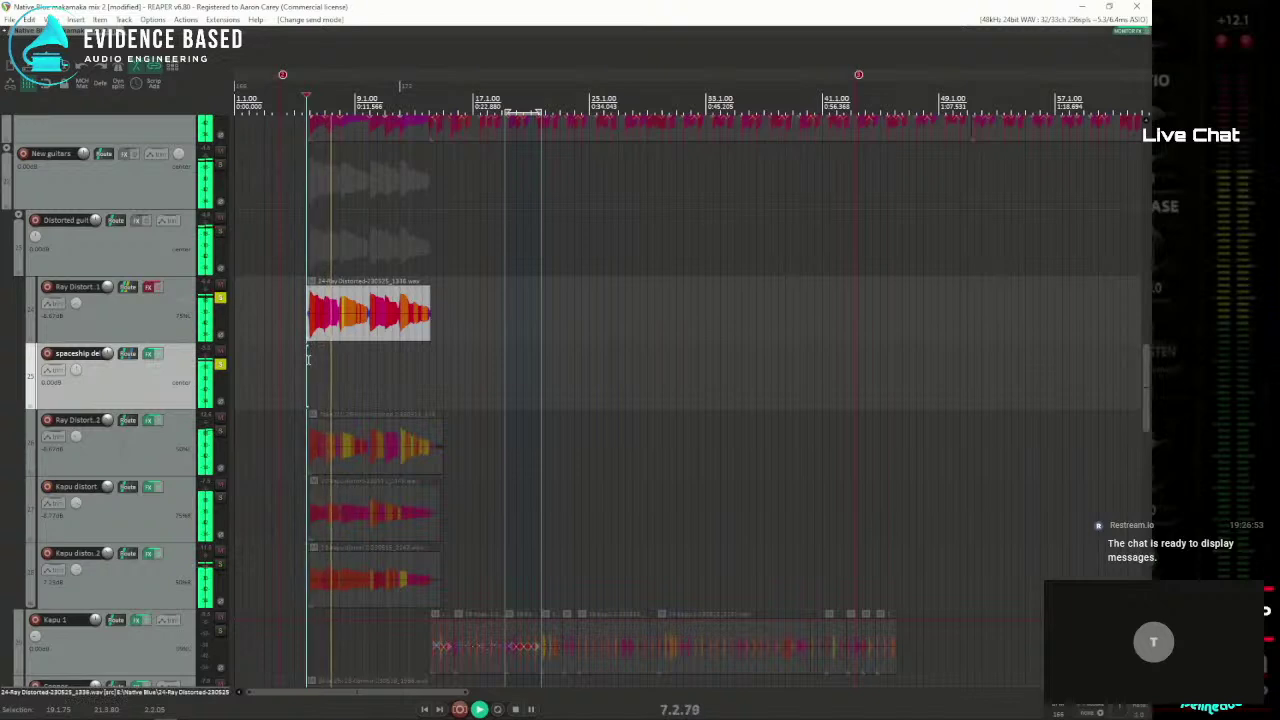
{"action": "key", "text": "space"}
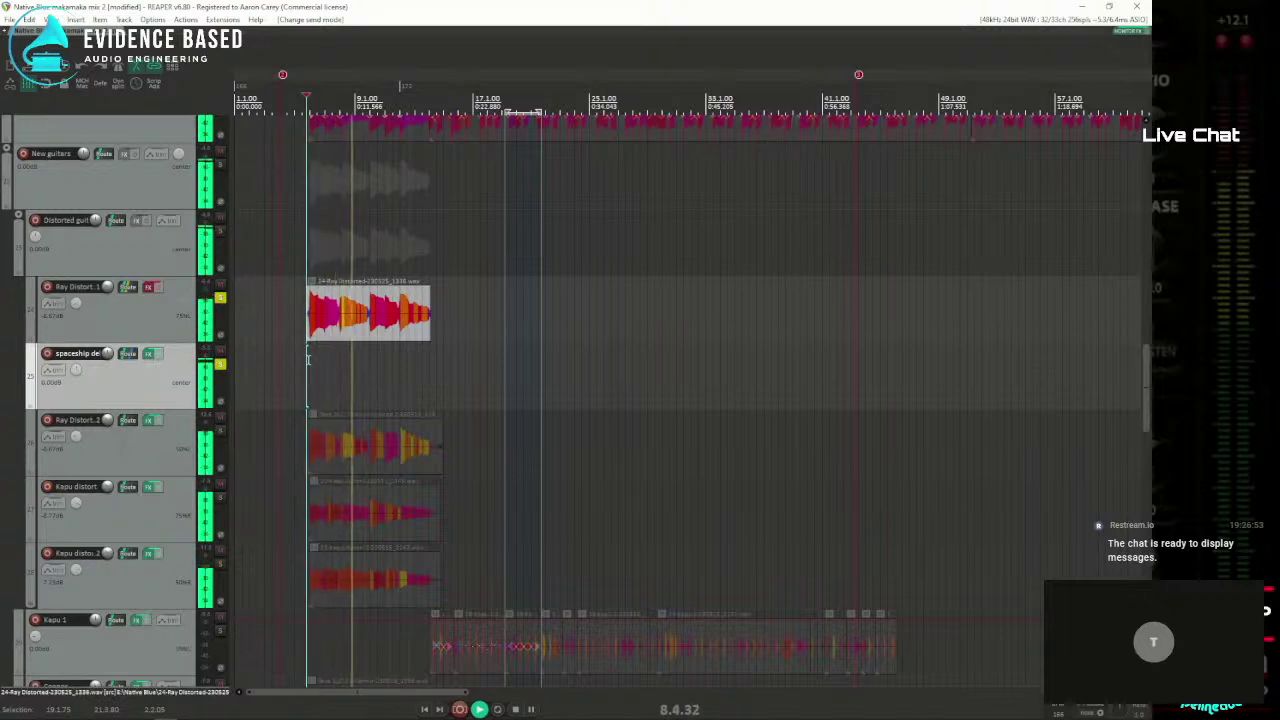
Step: Activate the send volume envelope to spaceship delay on guitar track 24 and show it in its own lane
{"action": "left_click", "coordinate": [57, 309]}
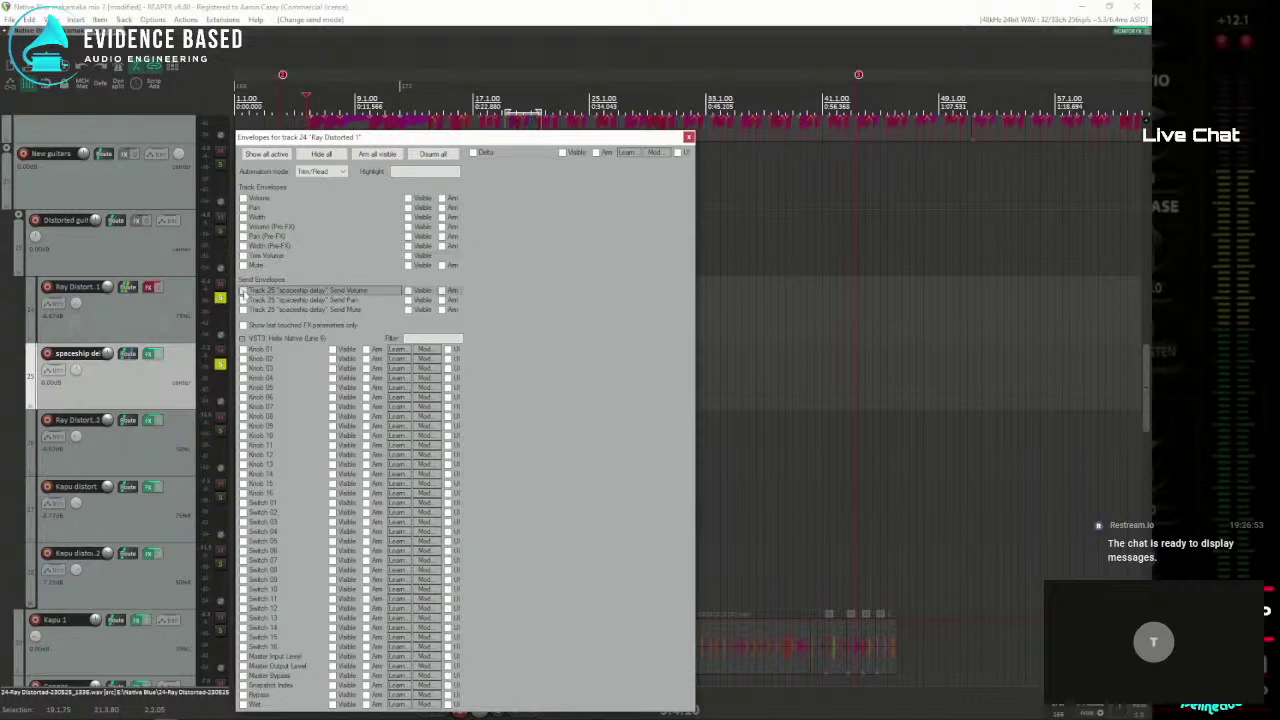
{"action": "left_click", "coordinate": [242, 290]}
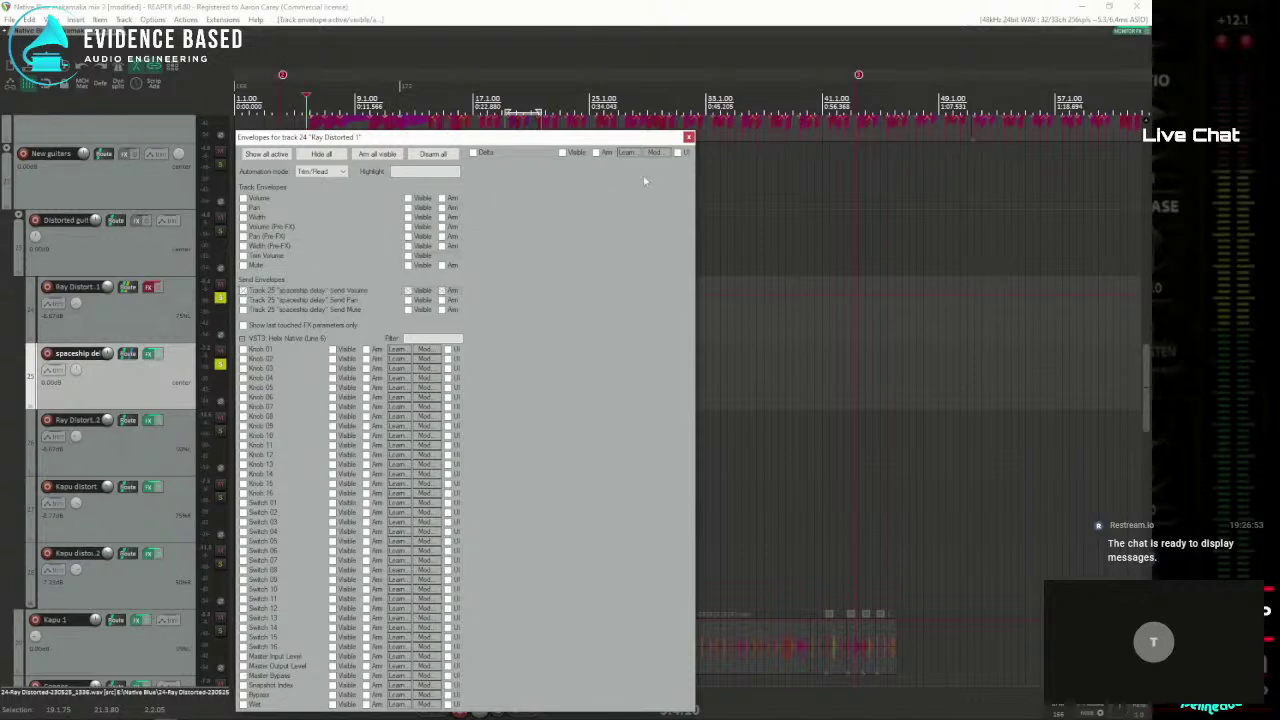
{"action": "left_click", "coordinate": [688, 137]}
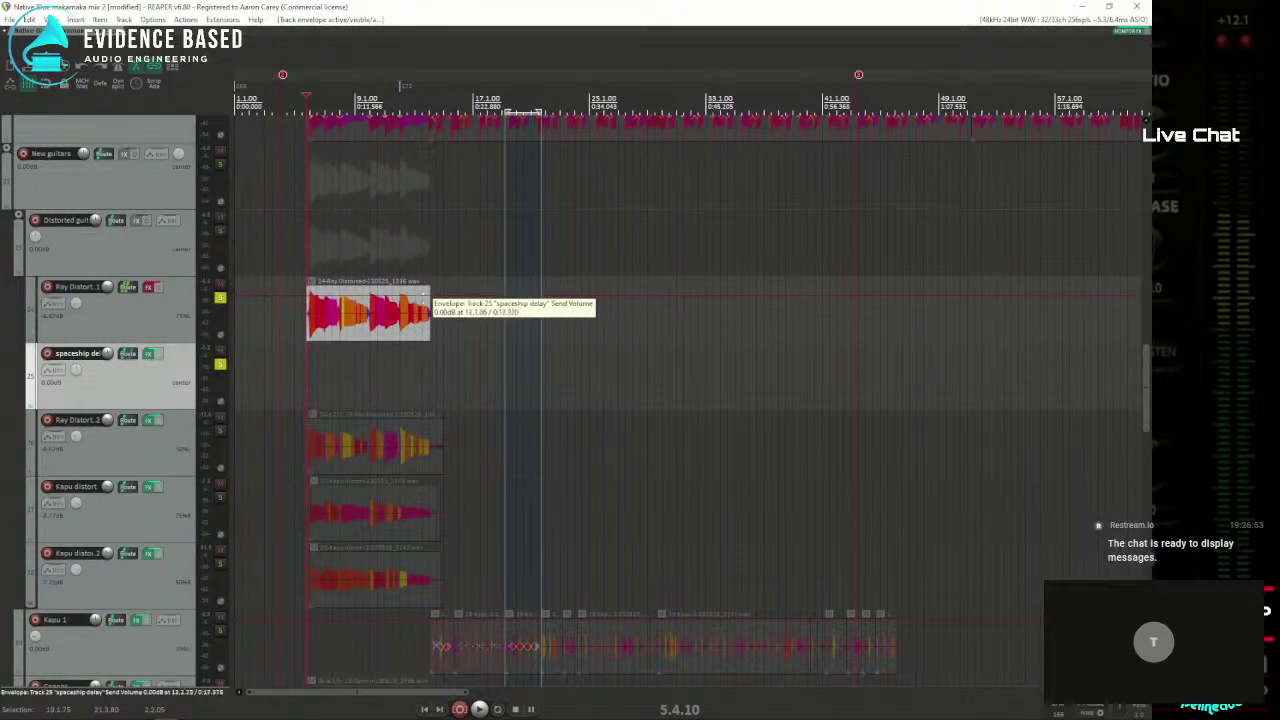
{"action": "right_click", "coordinate": [276, 294]}
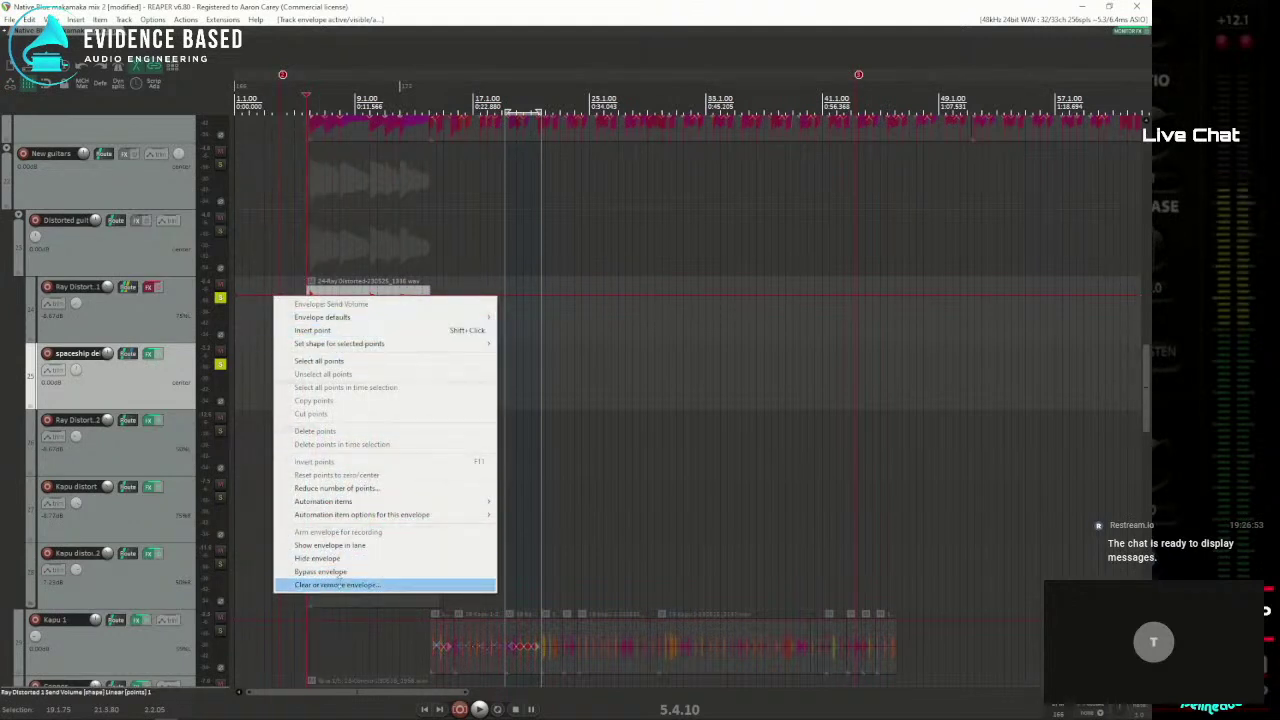
{"action": "left_click", "coordinate": [333, 546]}
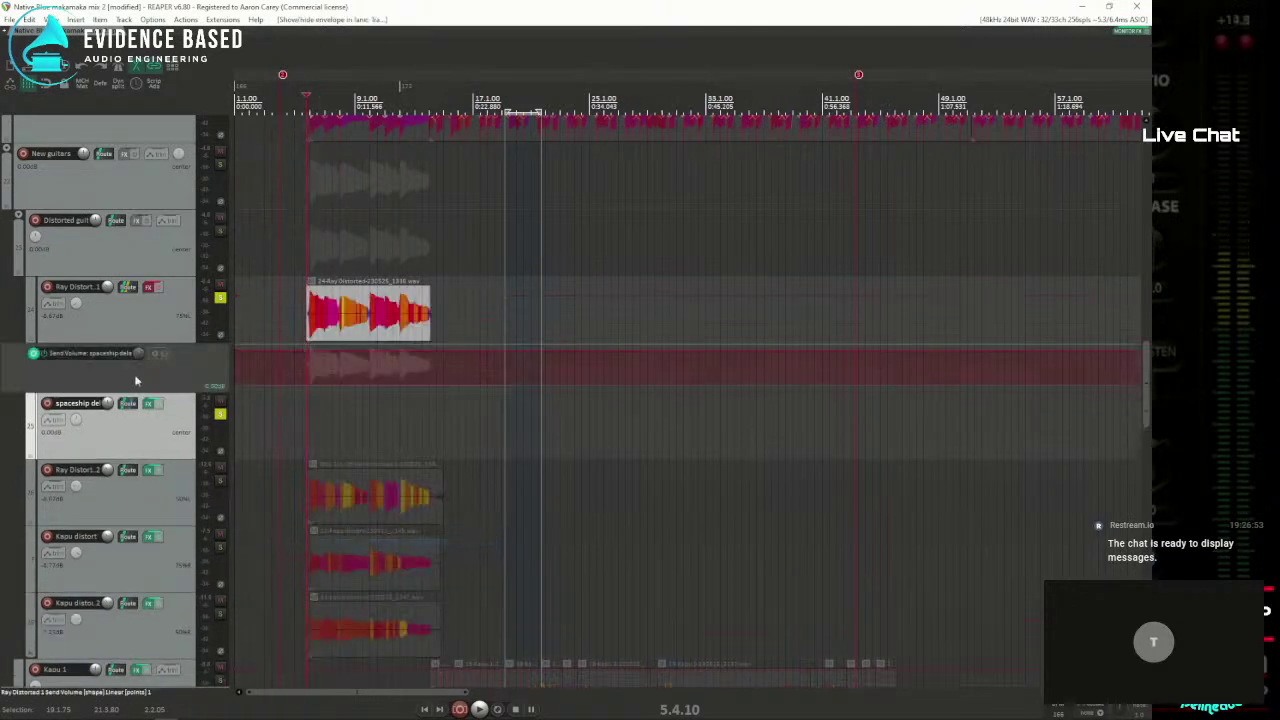
Step: Select the time over the last chord from about 11.4.80 to 14.1.05 and insert four points on the send volume envelope
{"action": "left_click", "coordinate": [416, 365]}
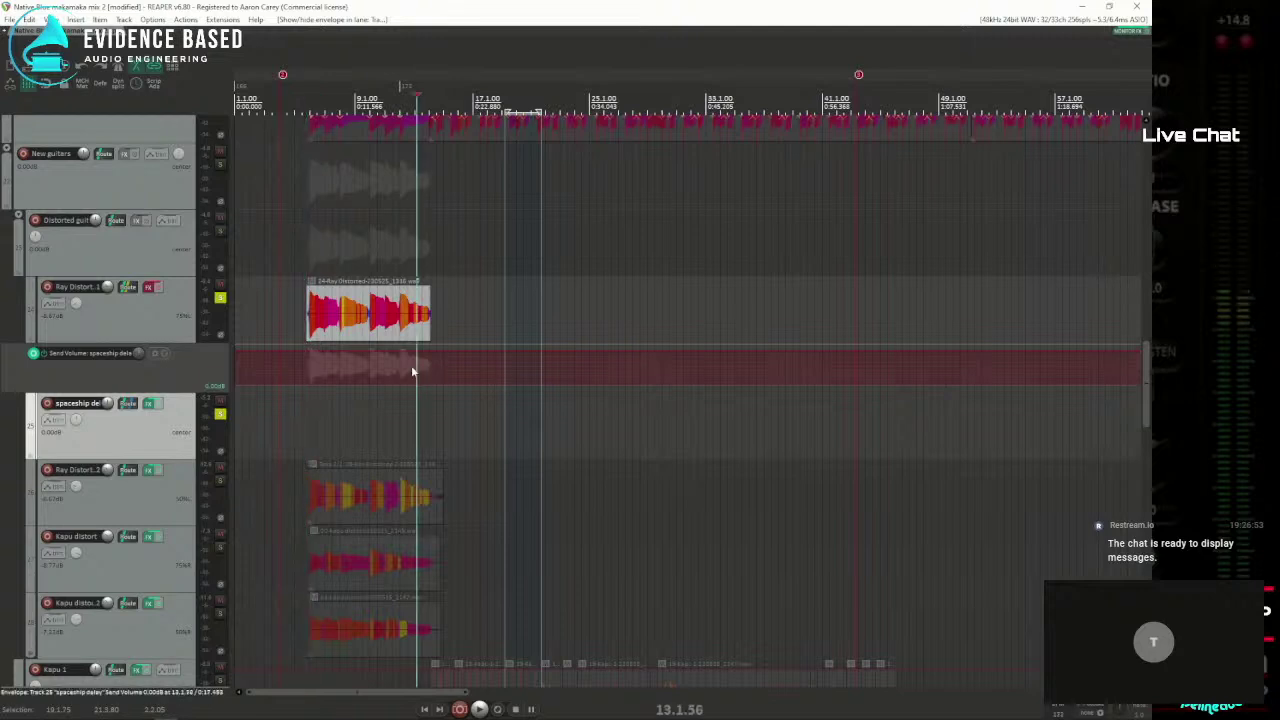
{"action": "scroll", "coordinate": [436, 364], "scroll_direction": "up", "scroll_amount": 2}
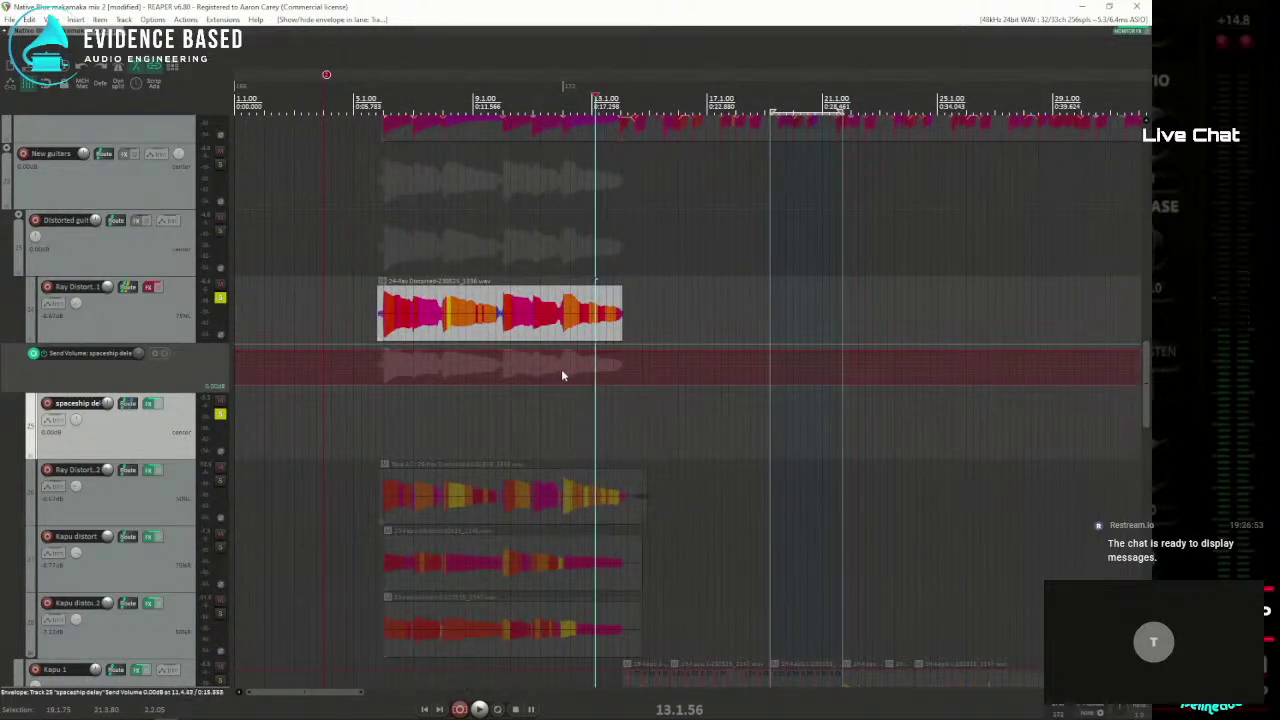
{"action": "left_click_drag", "start_coordinate": [563, 376], "coordinate": [620, 377]}
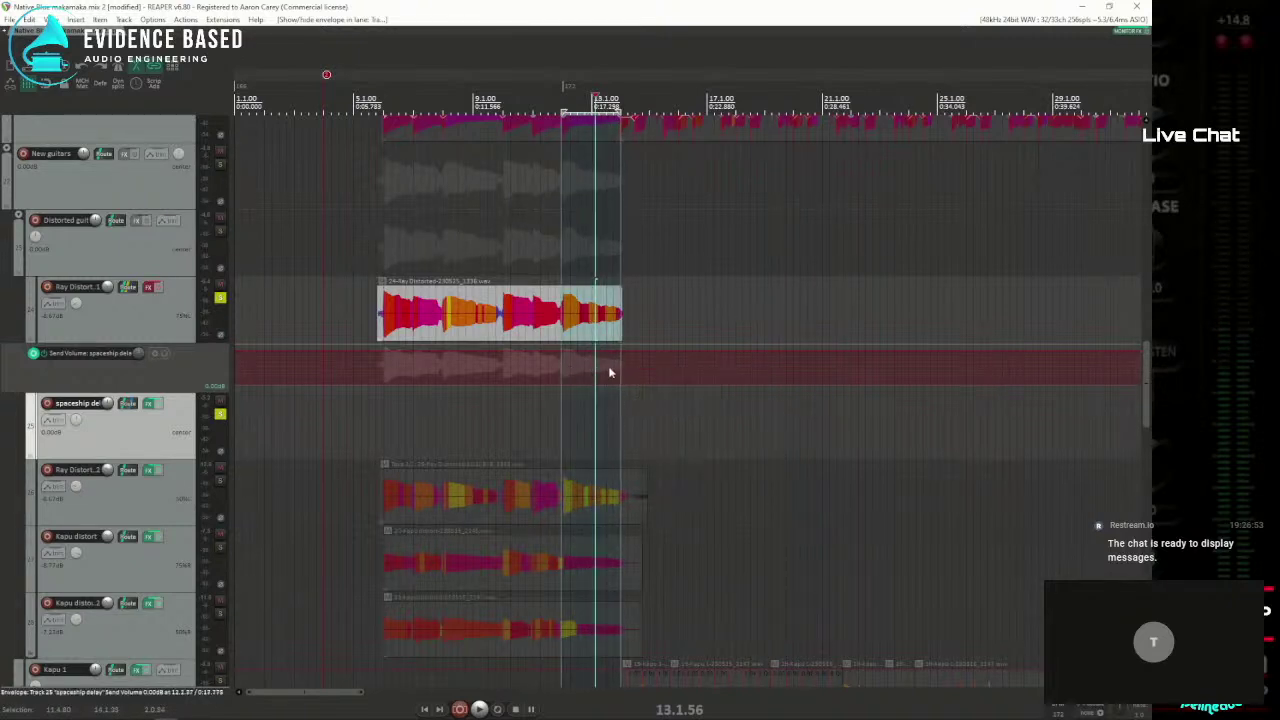
{"action": "left_click", "coordinate": [593, 353]}
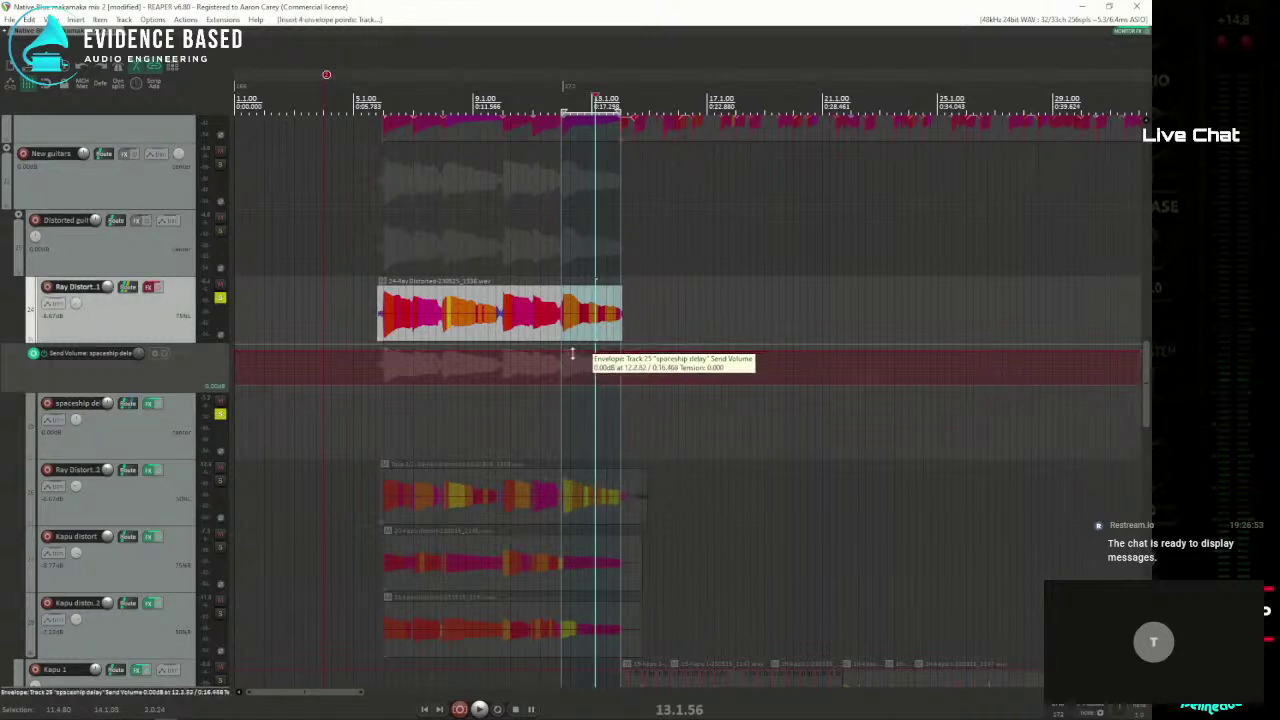
Step: Look up the action assigned to Shift+E in the action list
{"action": "scroll", "coordinate": [586, 376], "scroll_direction": "up", "scroll_amount": 4}
{"action": "scroll", "coordinate": [586, 376], "scroll_direction": "up", "scroll_amount": 3}
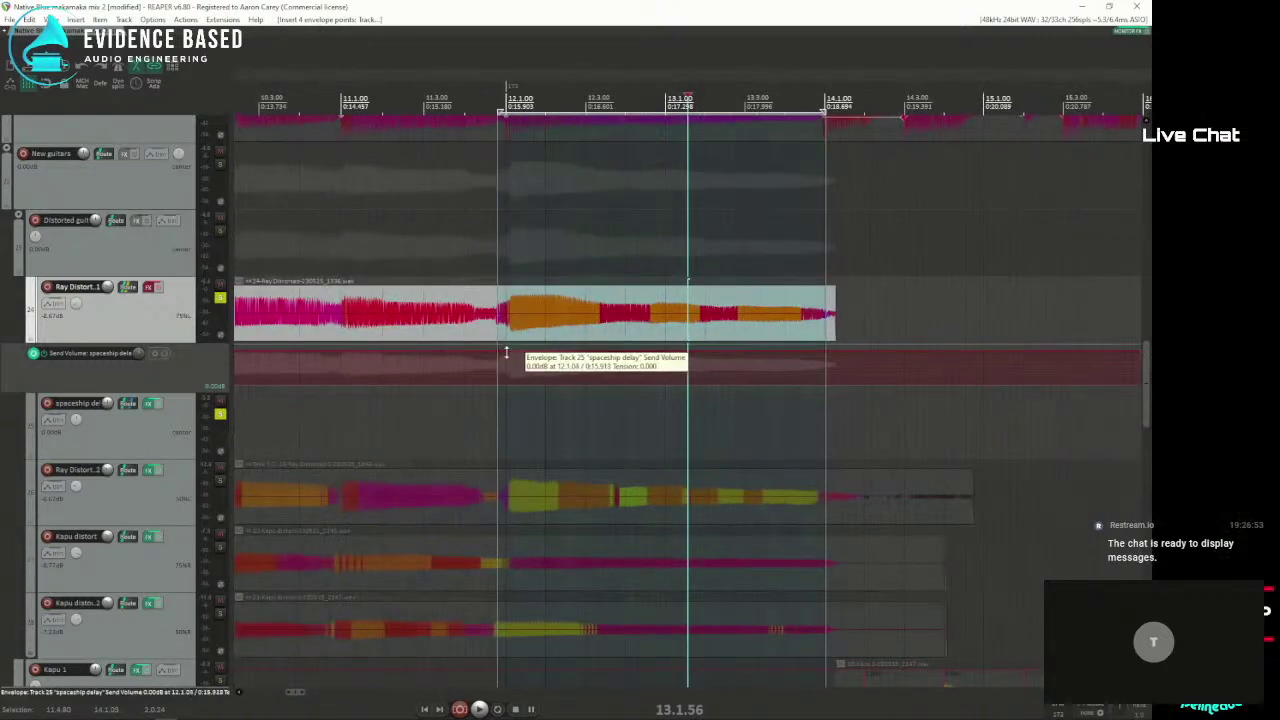
{"action": "left_click", "coordinate": [185, 19]}
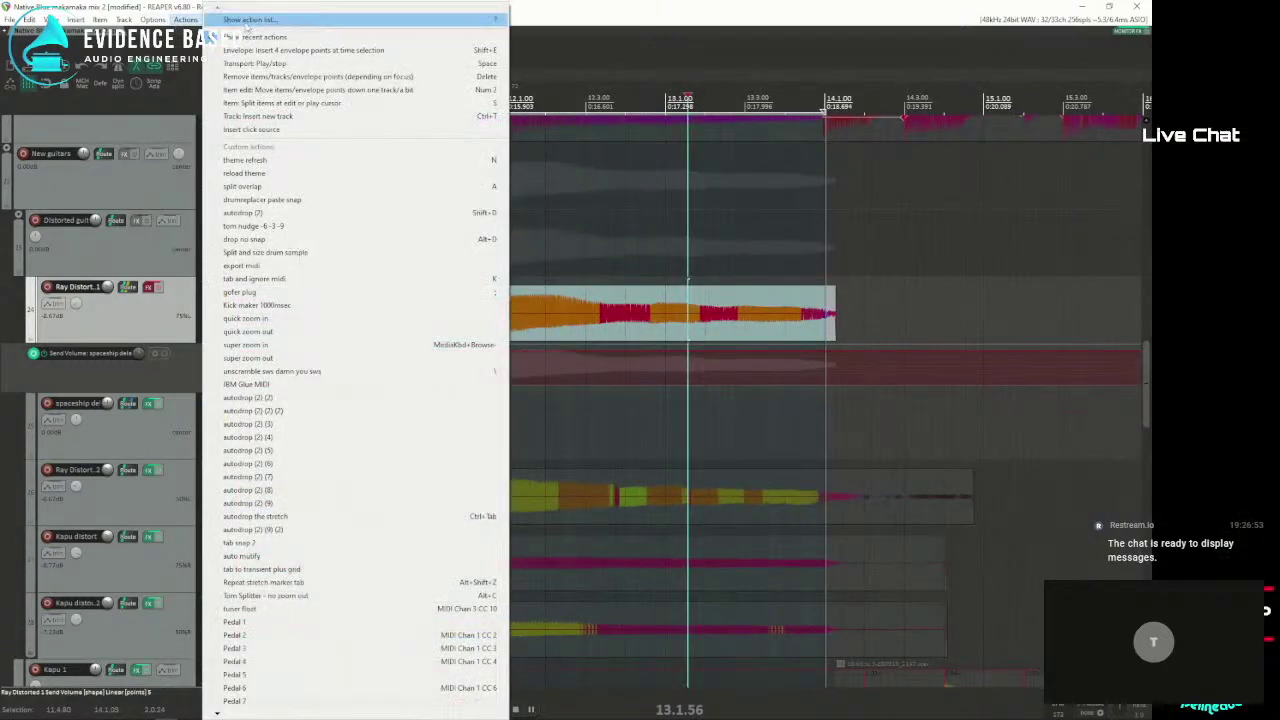
{"action": "left_click", "coordinate": [250, 20]}
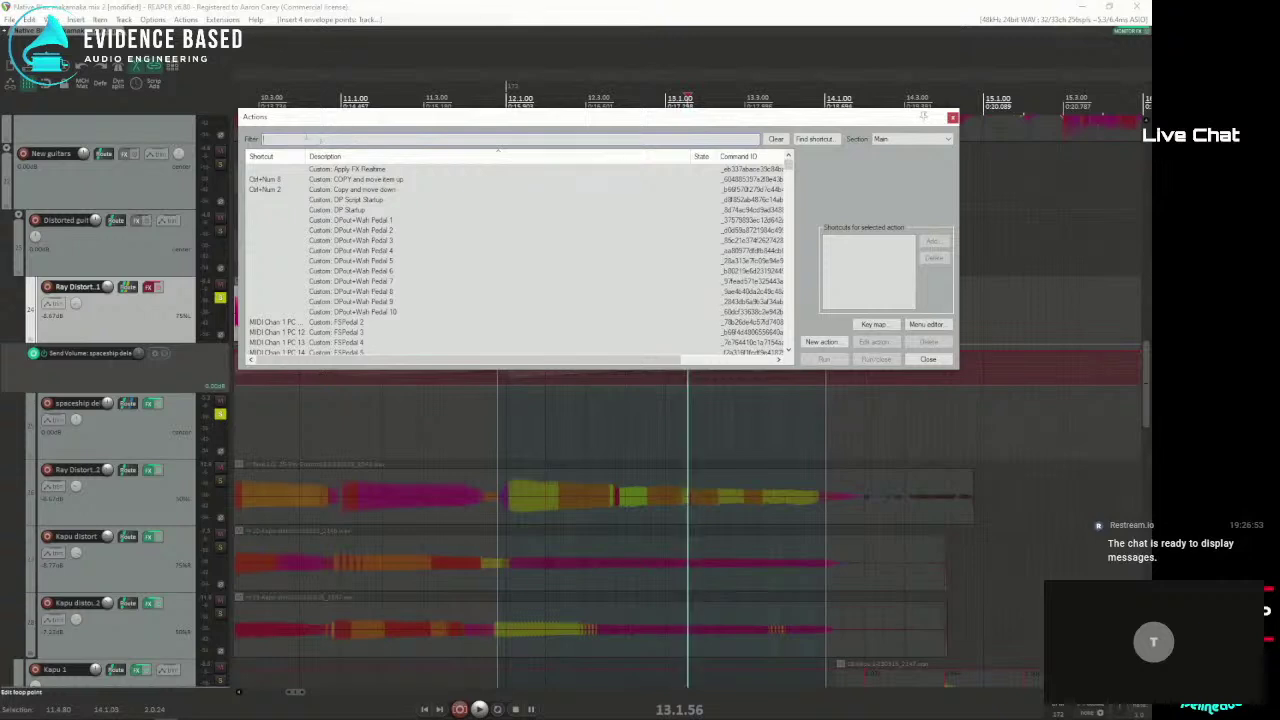
{"action": "left_click", "coordinate": [810, 141]}
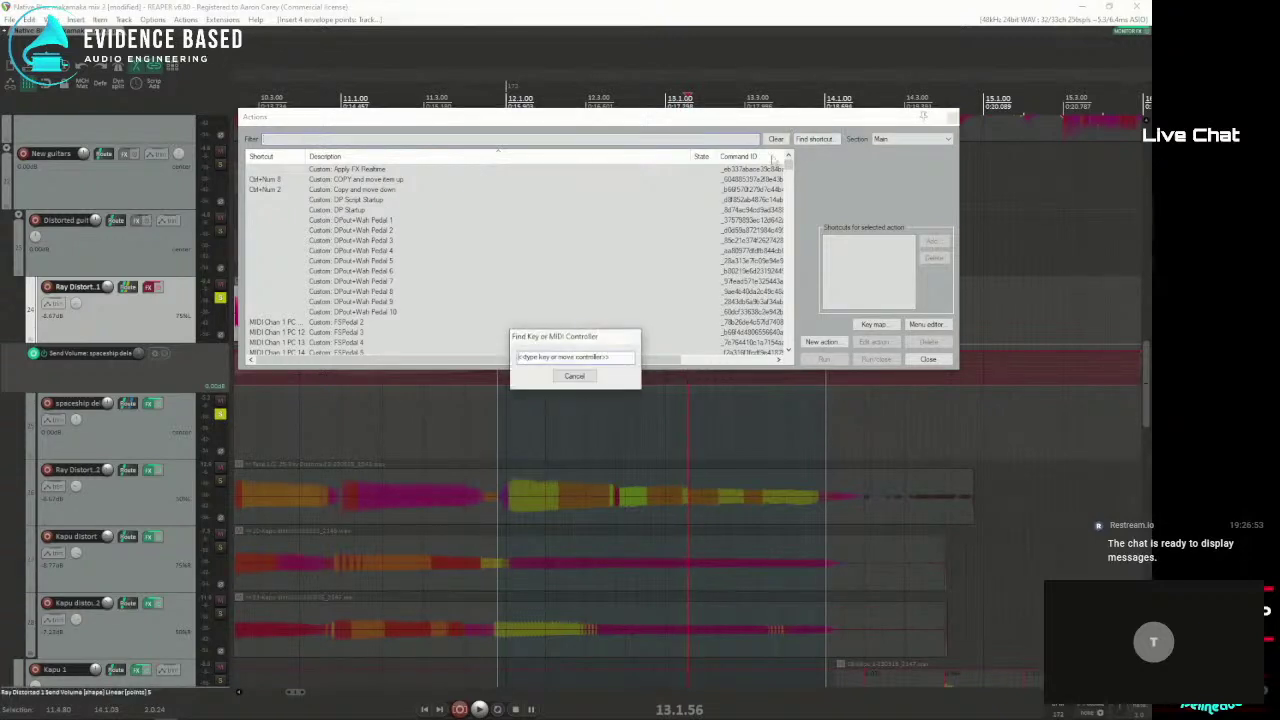
{"action": "key", "text": "shift+e"}
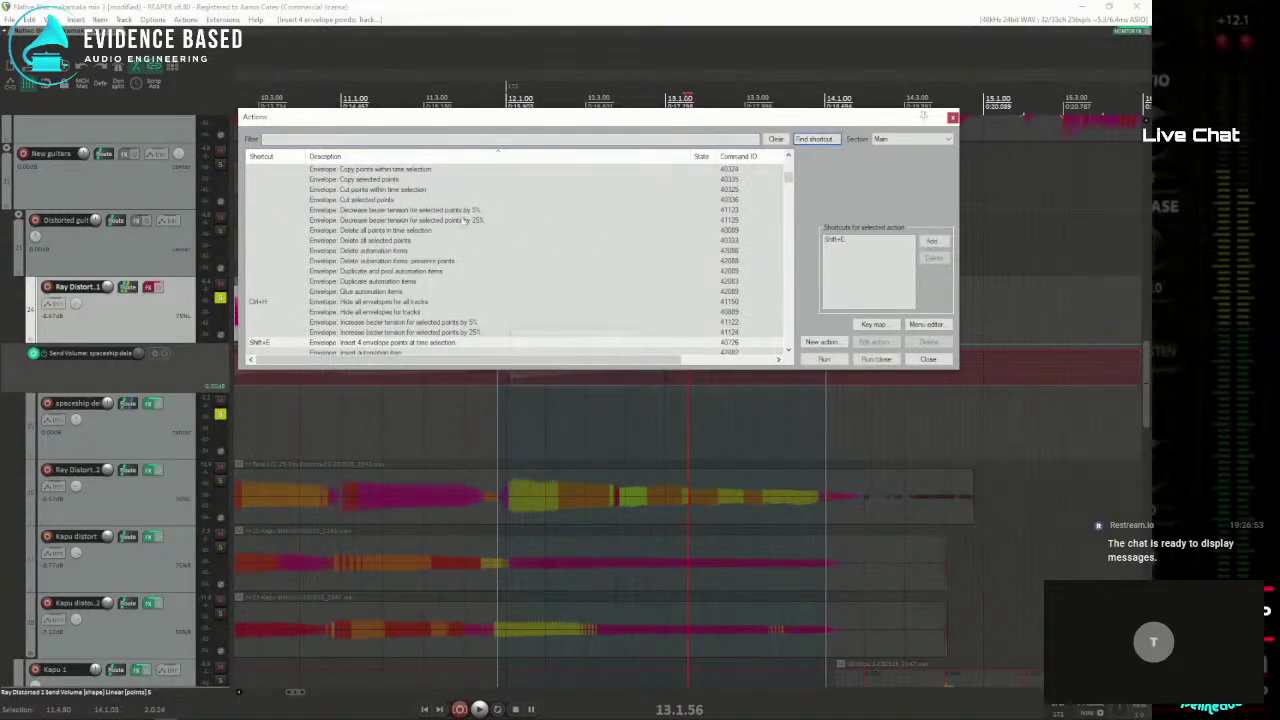
{"action": "scroll", "coordinate": [372, 304], "scroll_direction": "down", "scroll_amount": 2}
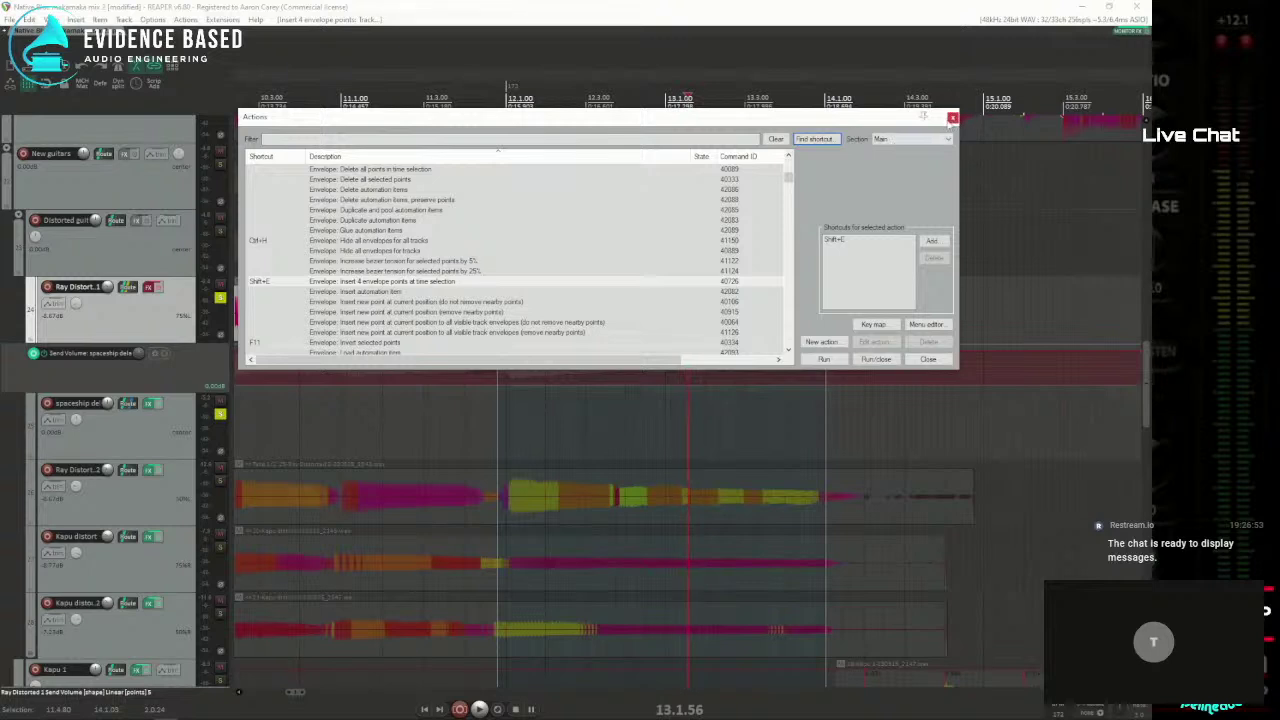
{"action": "left_click", "coordinate": [953, 117]}
Step: Lower track 24's send volume envelope to minimum for everything before the last chord at 11.4.80
{"action": "scroll", "coordinate": [578, 362], "scroll_direction": "down", "scroll_amount": 5}
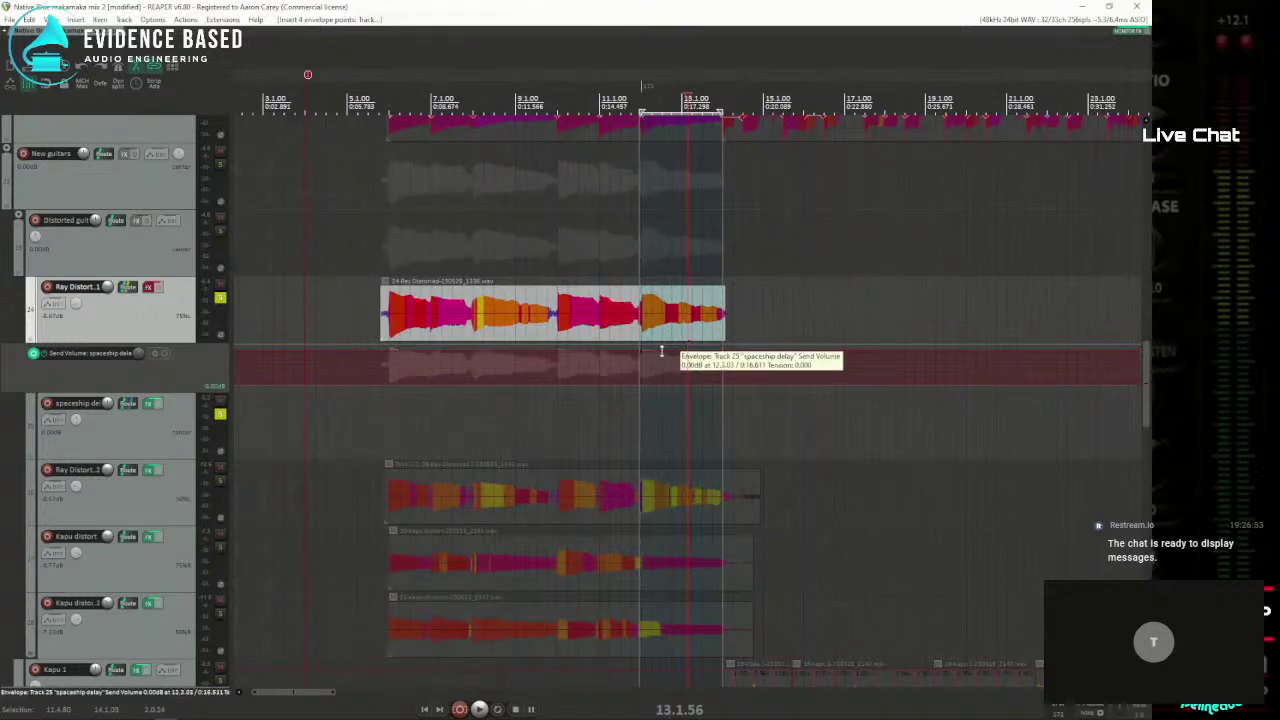
{"action": "left_click_drag", "start_coordinate": [666, 357], "coordinate": [666, 418]}
{"action": "left_click_drag", "start_coordinate": [510, 362], "coordinate": [474, 606]}
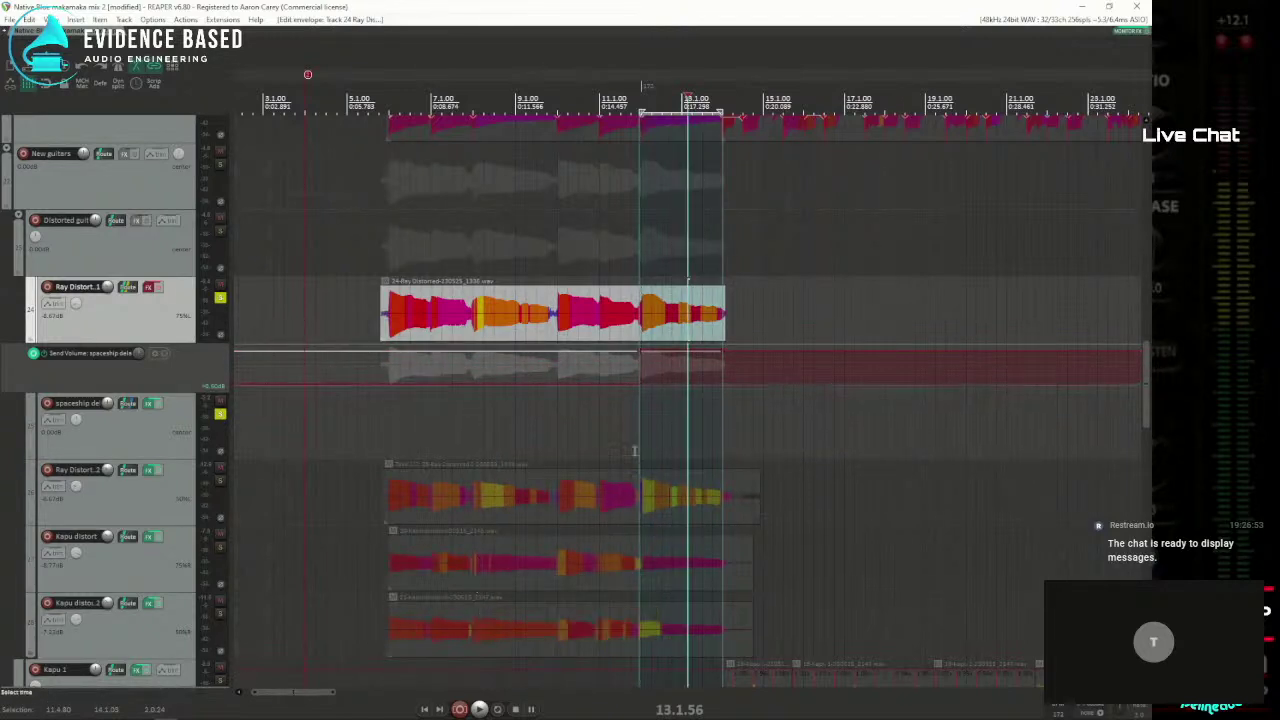
Step: Slope the start of the send volume envelope's rise from about 11.4.80 and delete the surplus point beside it
{"action": "left_click", "coordinate": [622, 396]}
{"action": "scroll", "coordinate": [622, 396], "scroll_direction": "up", "scroll_amount": 6}
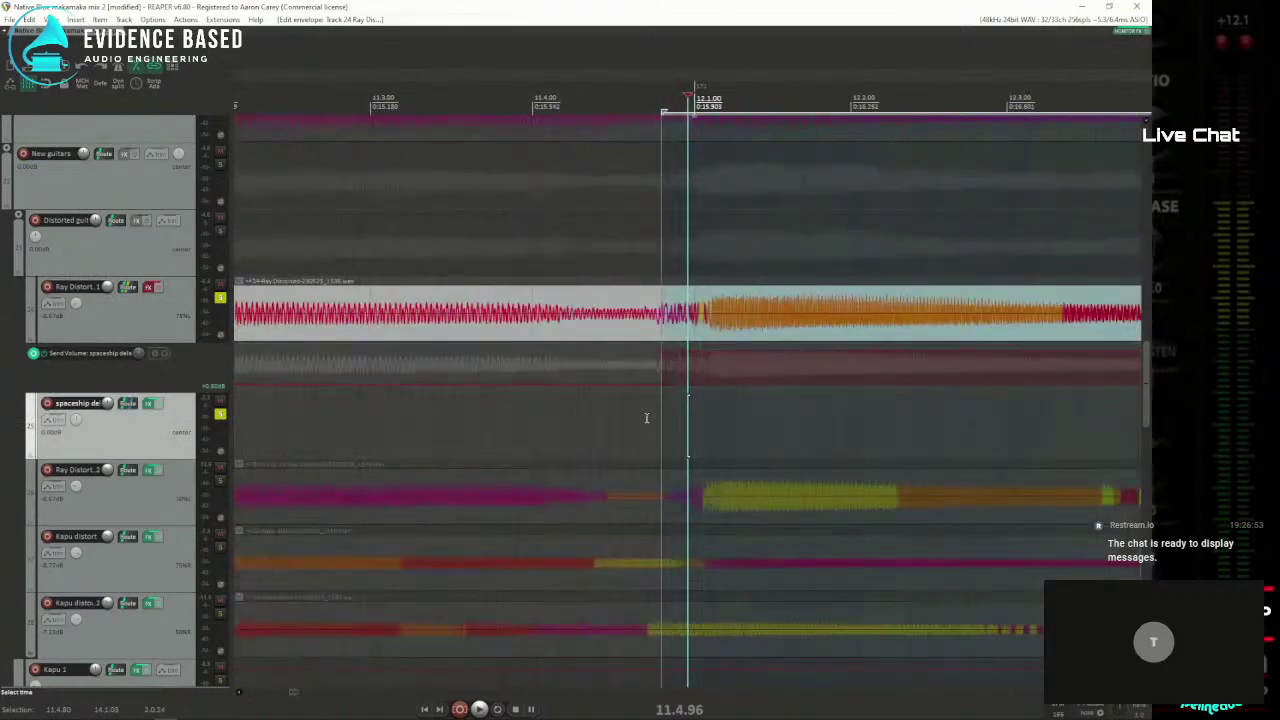
{"action": "right_click", "coordinate": [480, 356]}
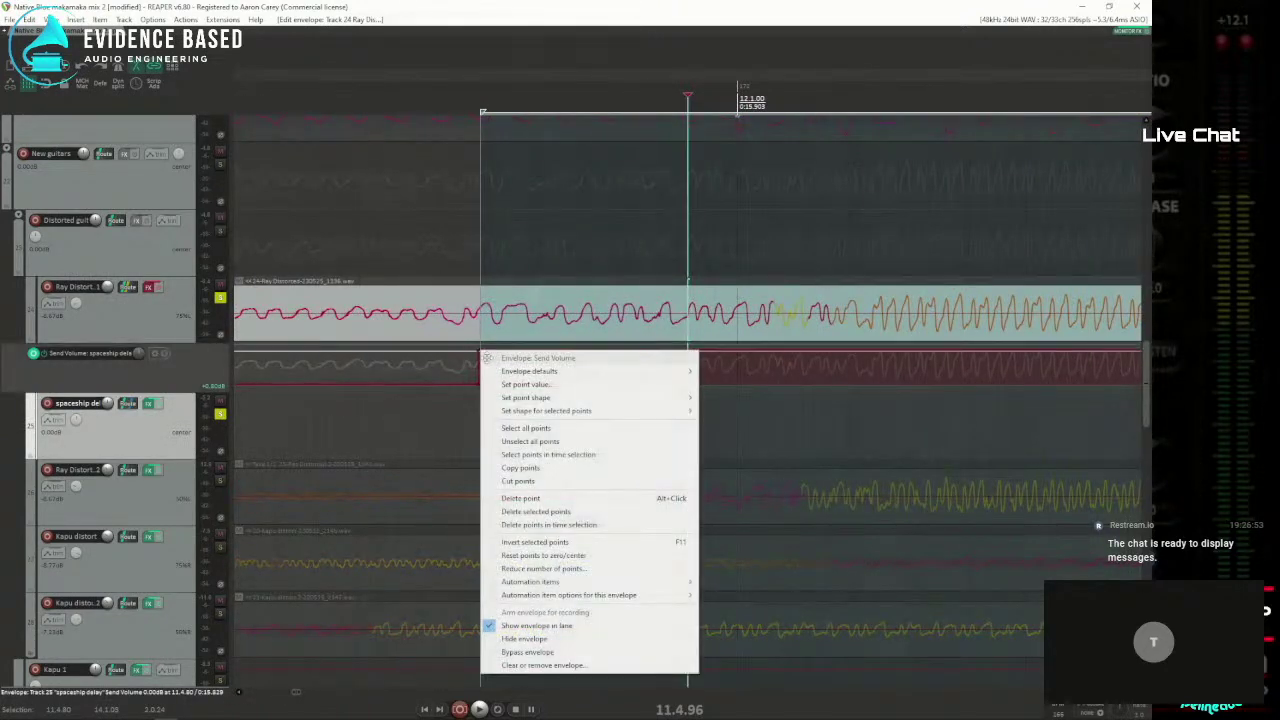
{"action": "left_click", "coordinate": [540, 454]}
{"action": "scroll", "coordinate": [529, 420], "scroll_direction": "down", "scroll_amount": 5}
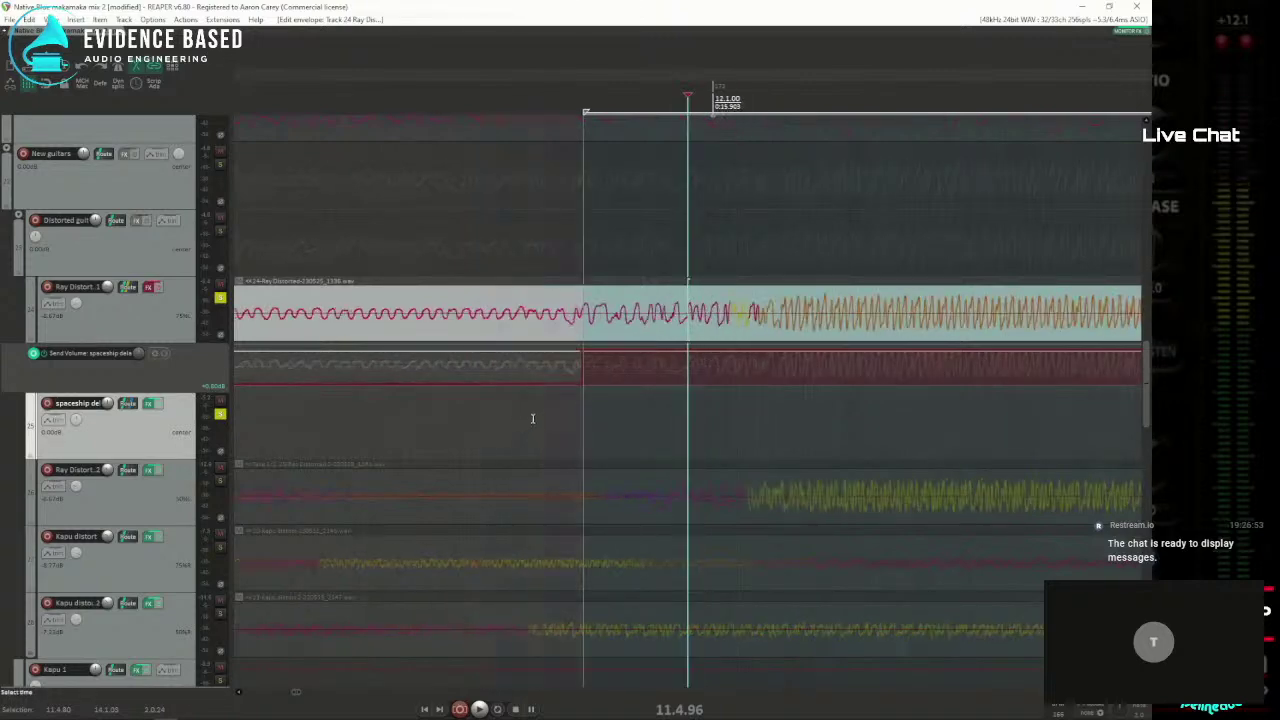
{"action": "left_click_drag", "start_coordinate": [629, 355], "coordinate": [660, 395]}
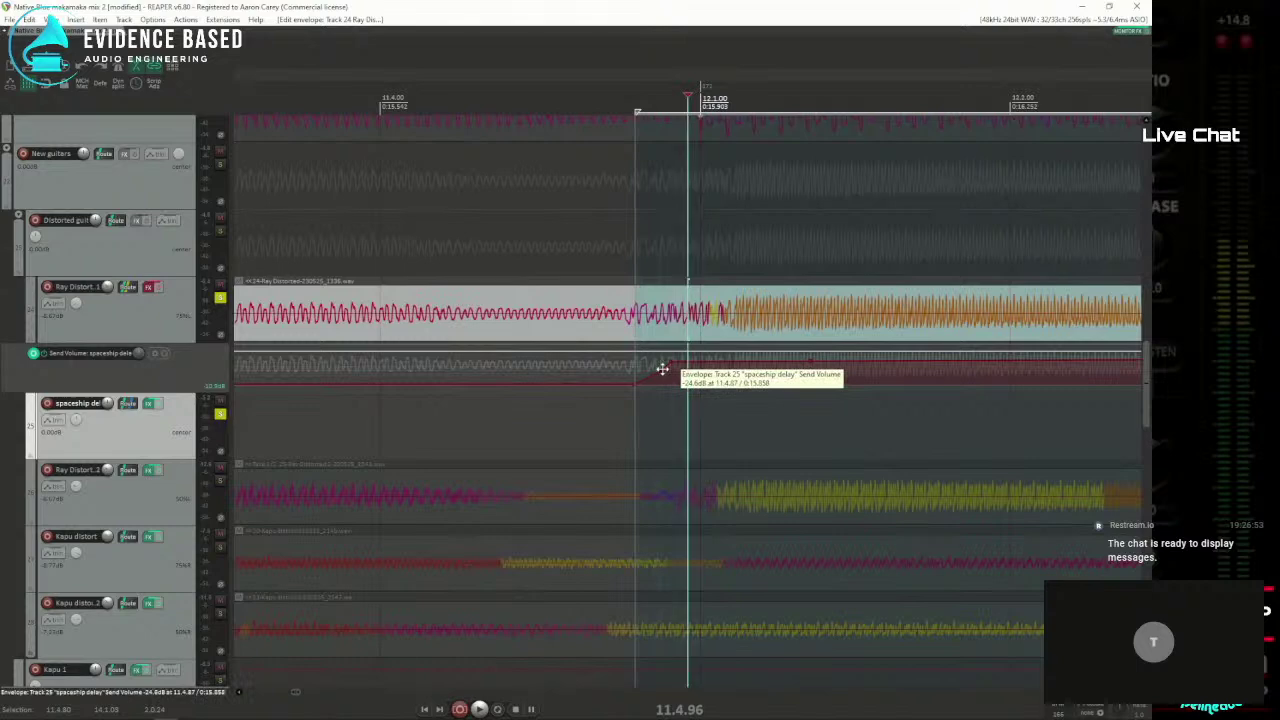
{"action": "left_click", "coordinate": [660, 374], "text": "alt"}
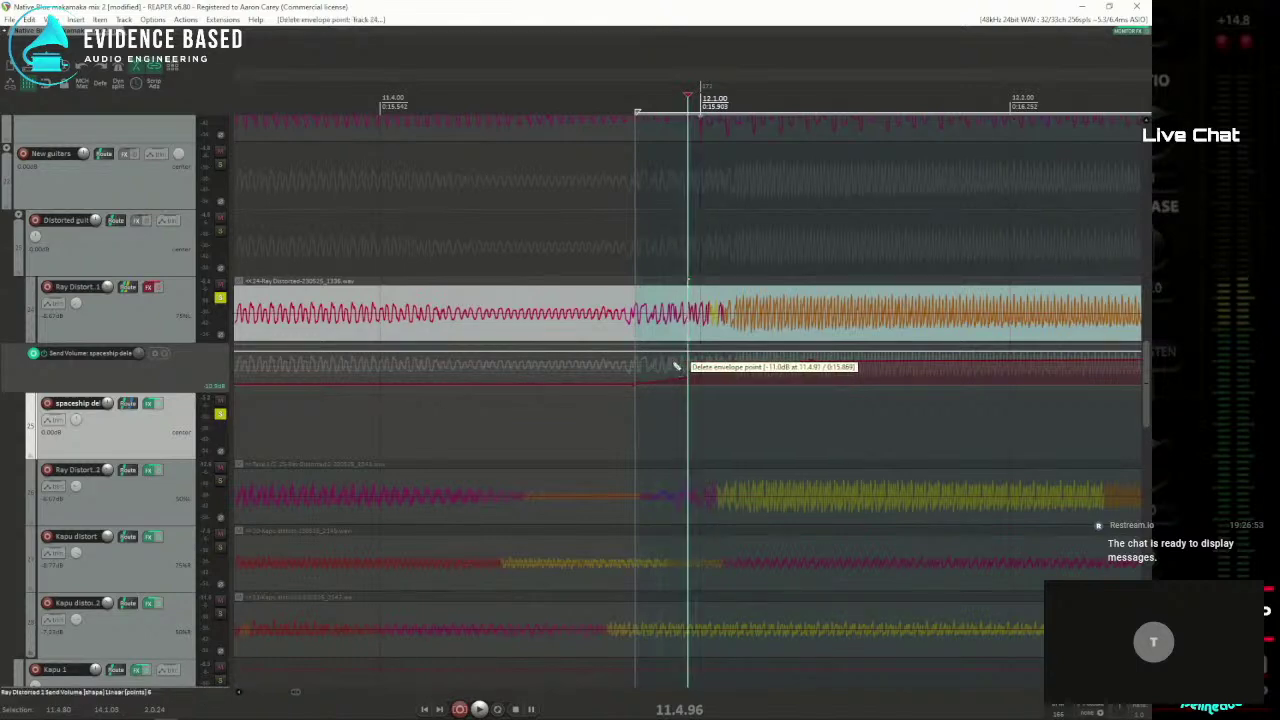
Step: Shape a gradual rise to 0 dB at about 14.1.05 and drop the send volume envelope to minimum after about 14.2.75
{"action": "scroll", "coordinate": [820, 380], "scroll_direction": "down", "scroll_amount": 8}
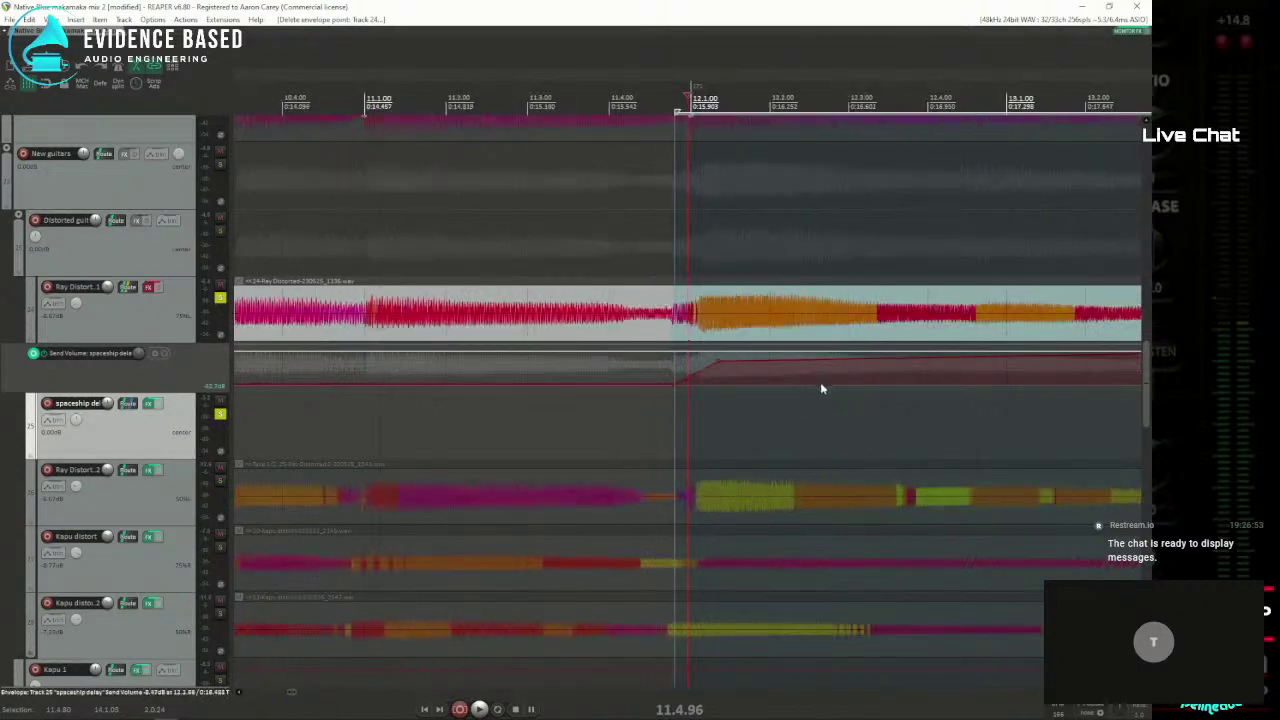
{"action": "mouse_move", "coordinate": [726, 362]}
{"action": "left_mouse_down"}
{"action": "mouse_move", "coordinate": [702, 368]}
{"action": "mouse_move", "coordinate": [712, 378]}
{"action": "left_mouse_up"}
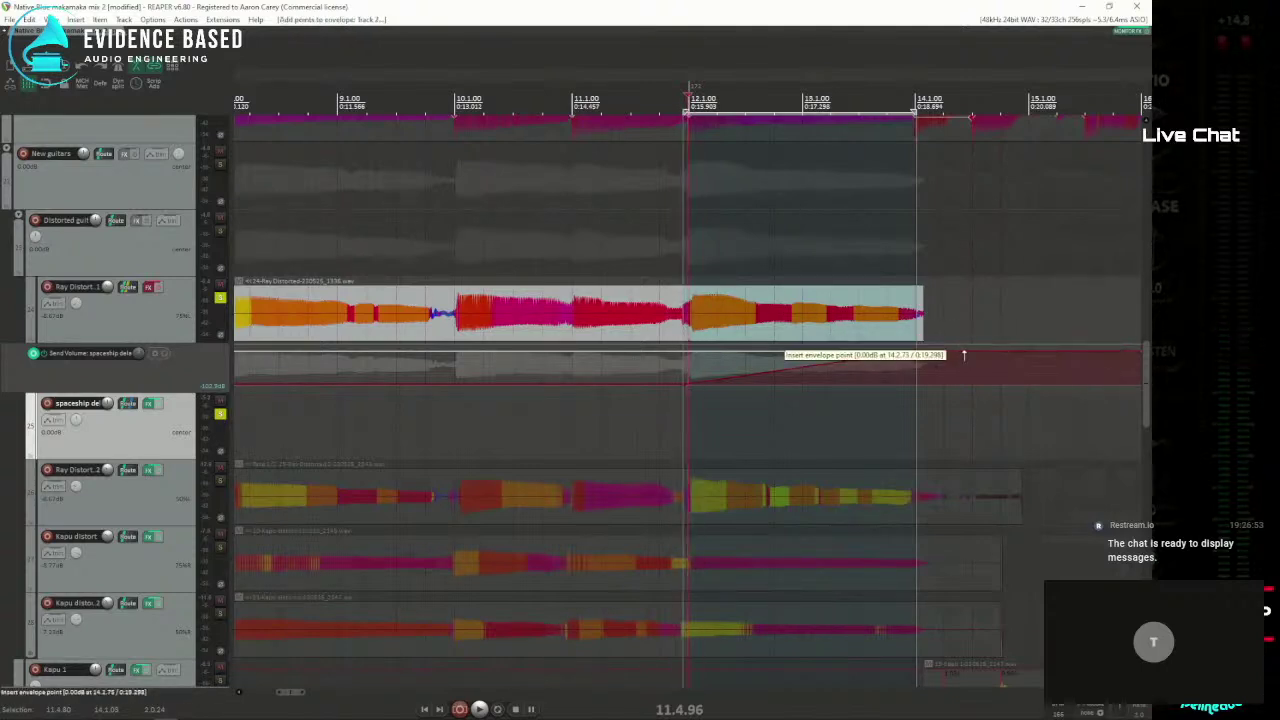
{"action": "left_click_drag", "start_coordinate": [960, 355], "coordinate": [986, 609]}
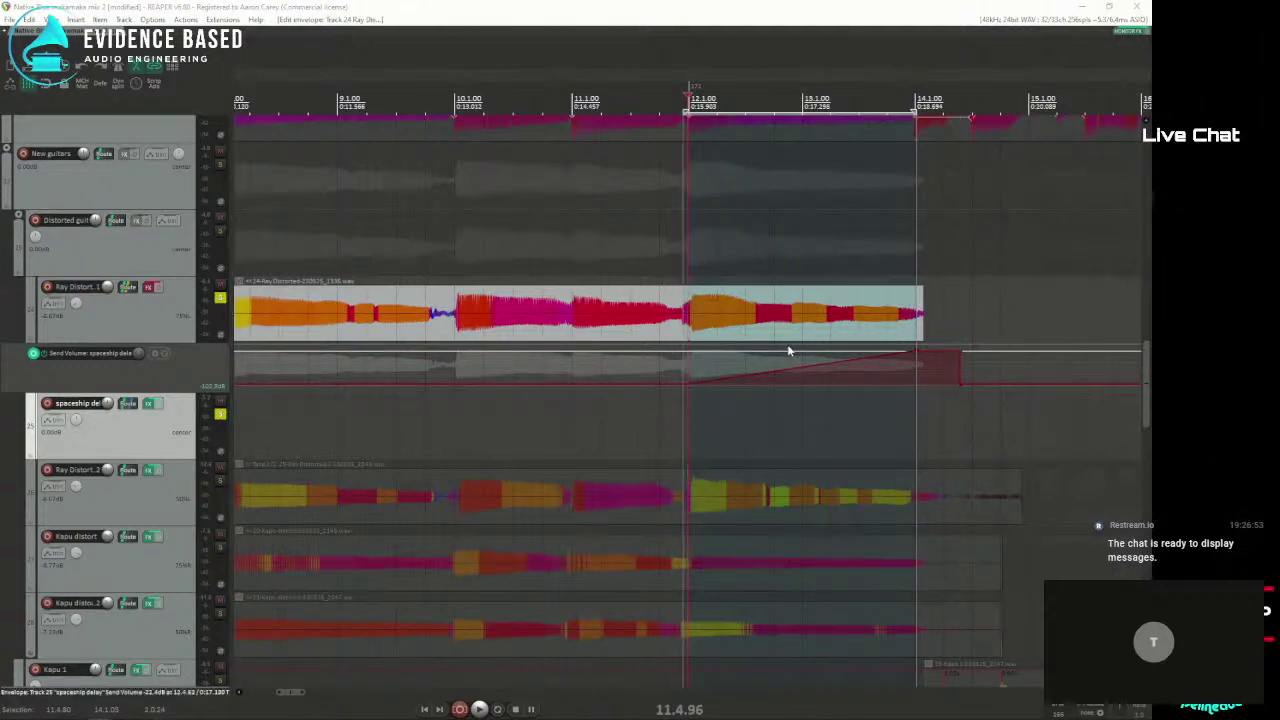
Step: Play the guitar and delay tracks from about 5.4.31 to hear the automated send on the last chord
{"action": "scroll", "coordinate": [729, 372], "scroll_direction": "down", "scroll_amount": 2}
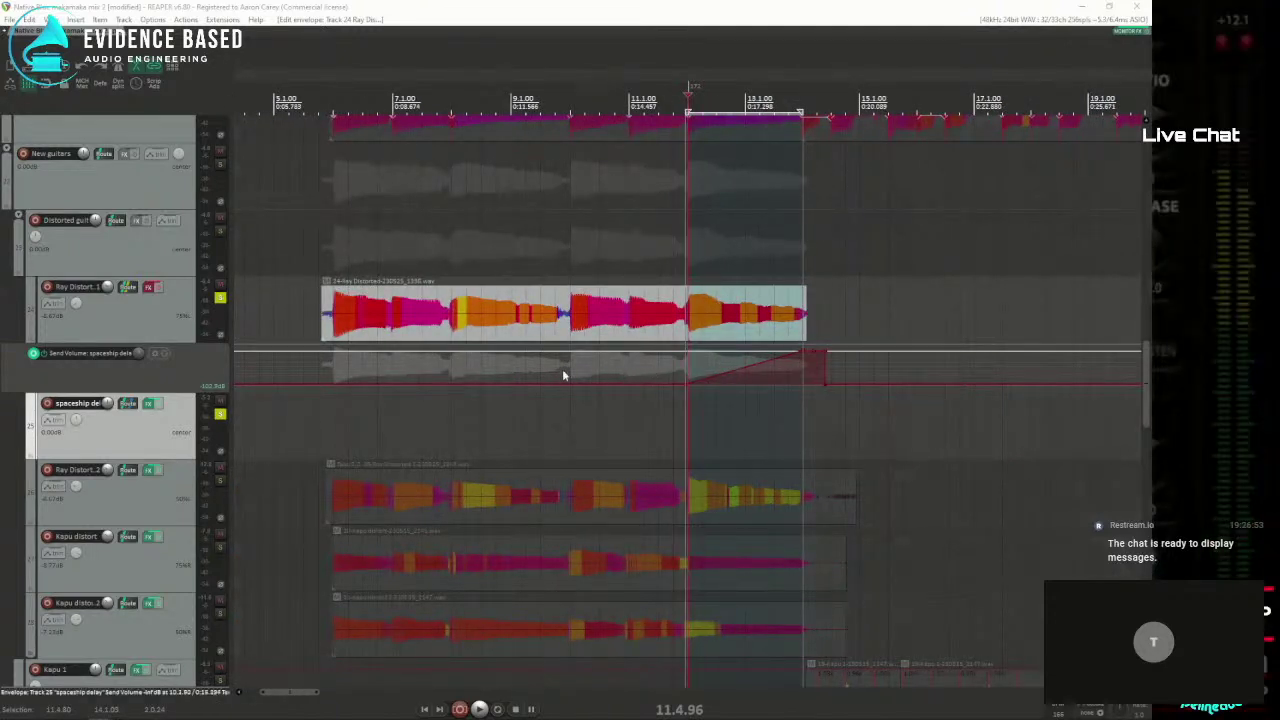
{"action": "left_click", "coordinate": [333, 367]}
{"action": "left_click", "coordinate": [323, 367]}
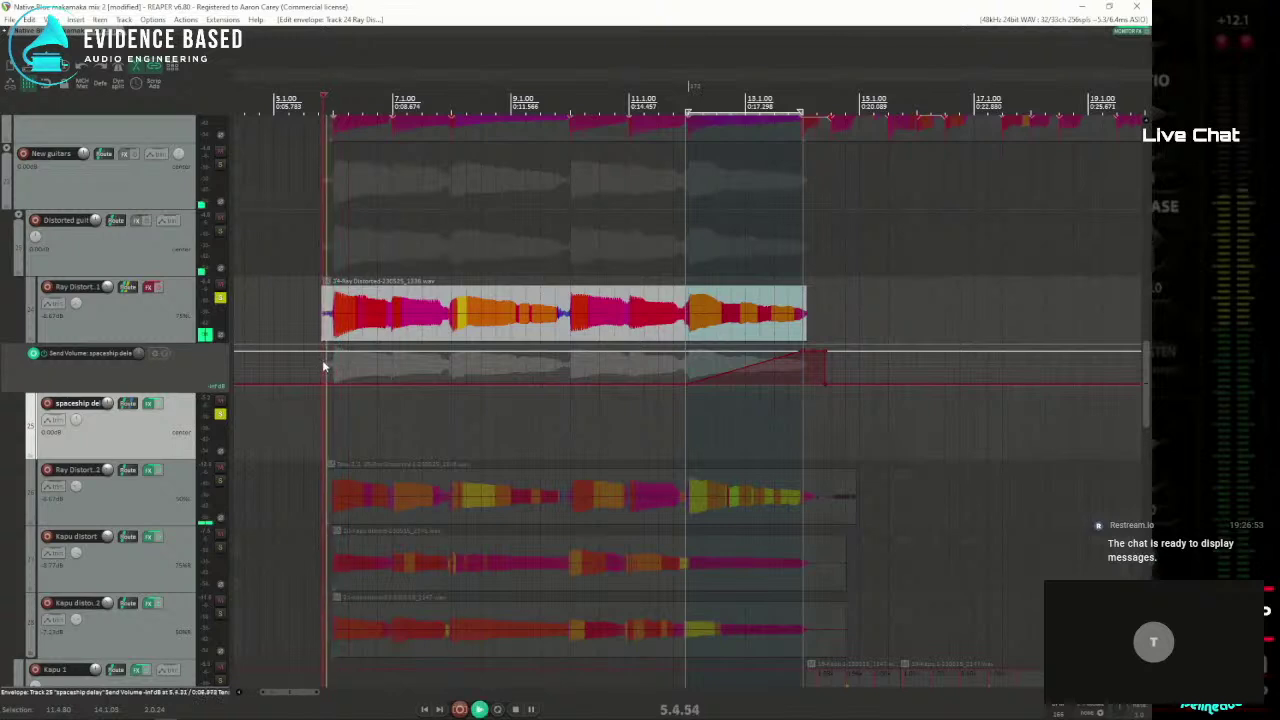
{"action": "key", "text": "space"}
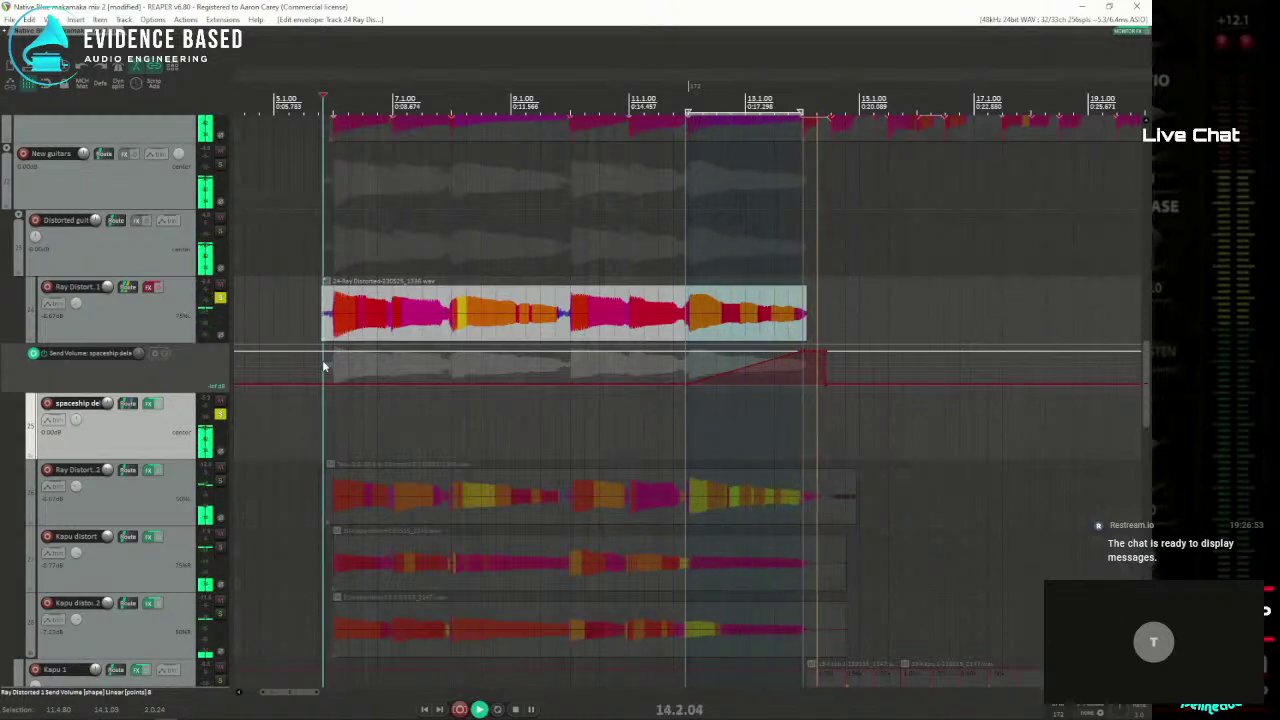
{"action": "key", "text": "space"}
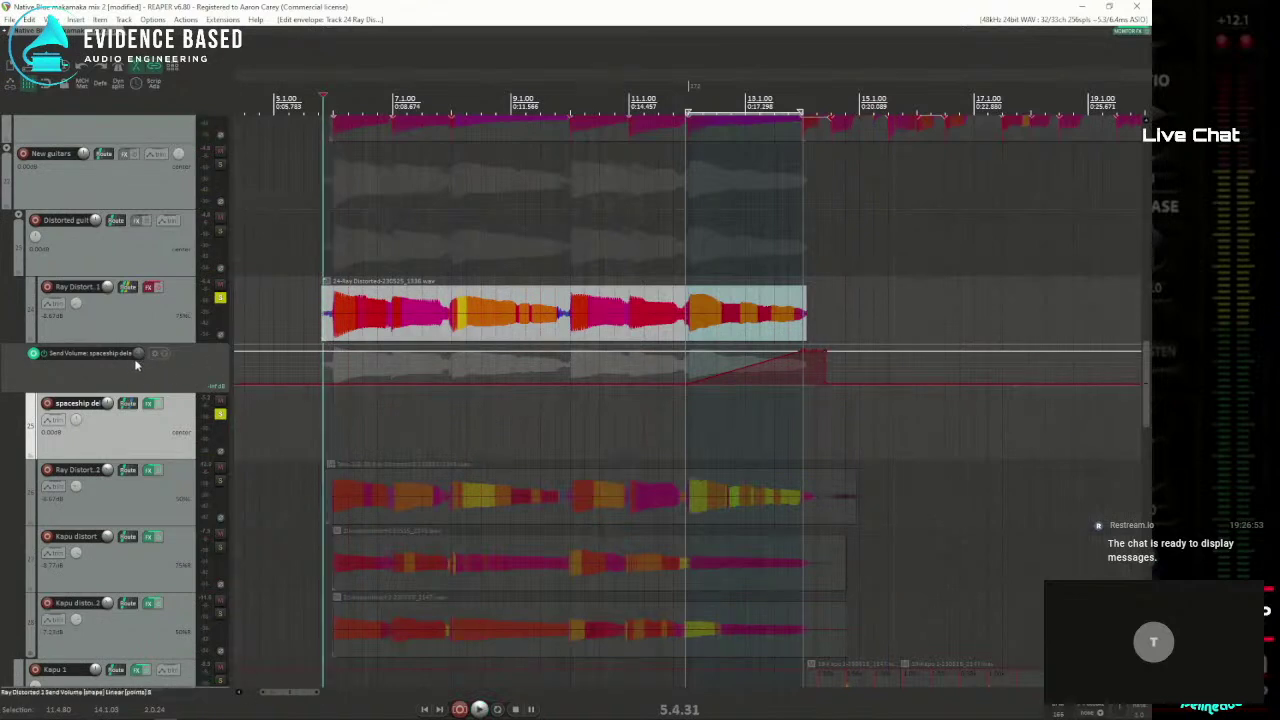
Step: Make the send volume envelope reach full level earlier, at about bar 13.1, and play the last chord
{"action": "left_click_drag", "start_coordinate": [825, 350], "coordinate": [754, 348]}
{"action": "left_click", "coordinate": [686, 398]}
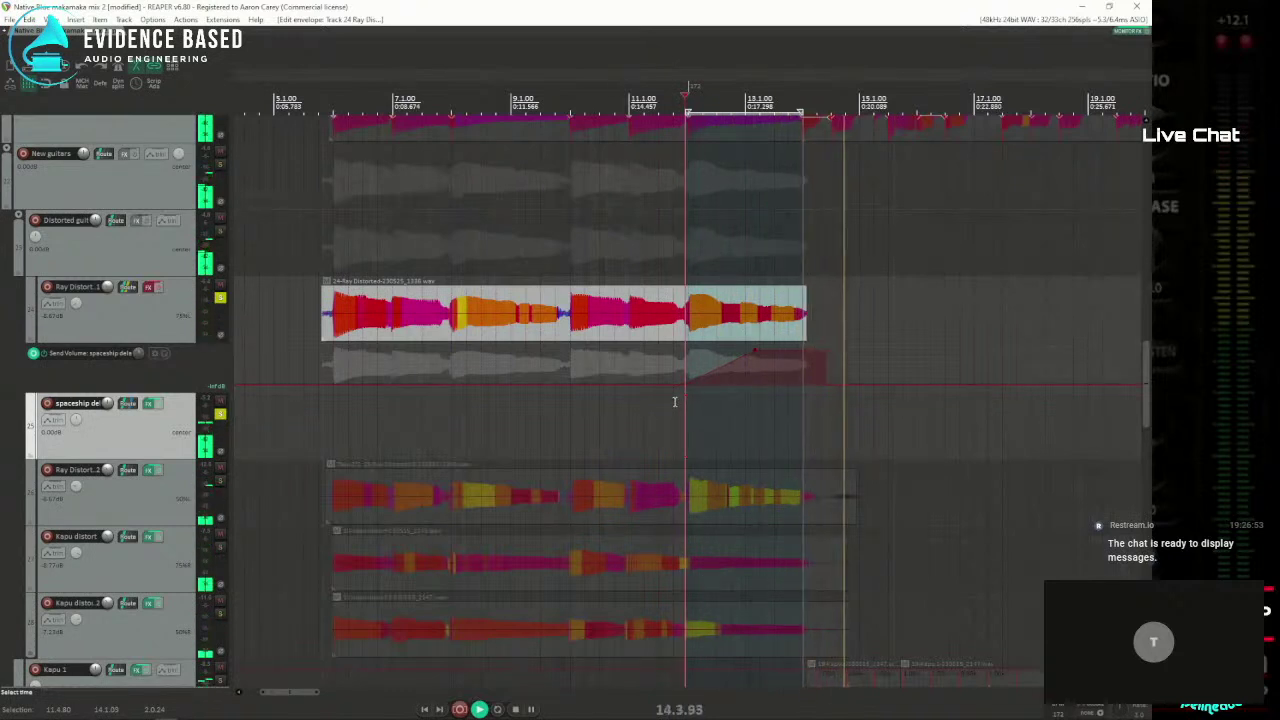
{"action": "key", "text": "space"}
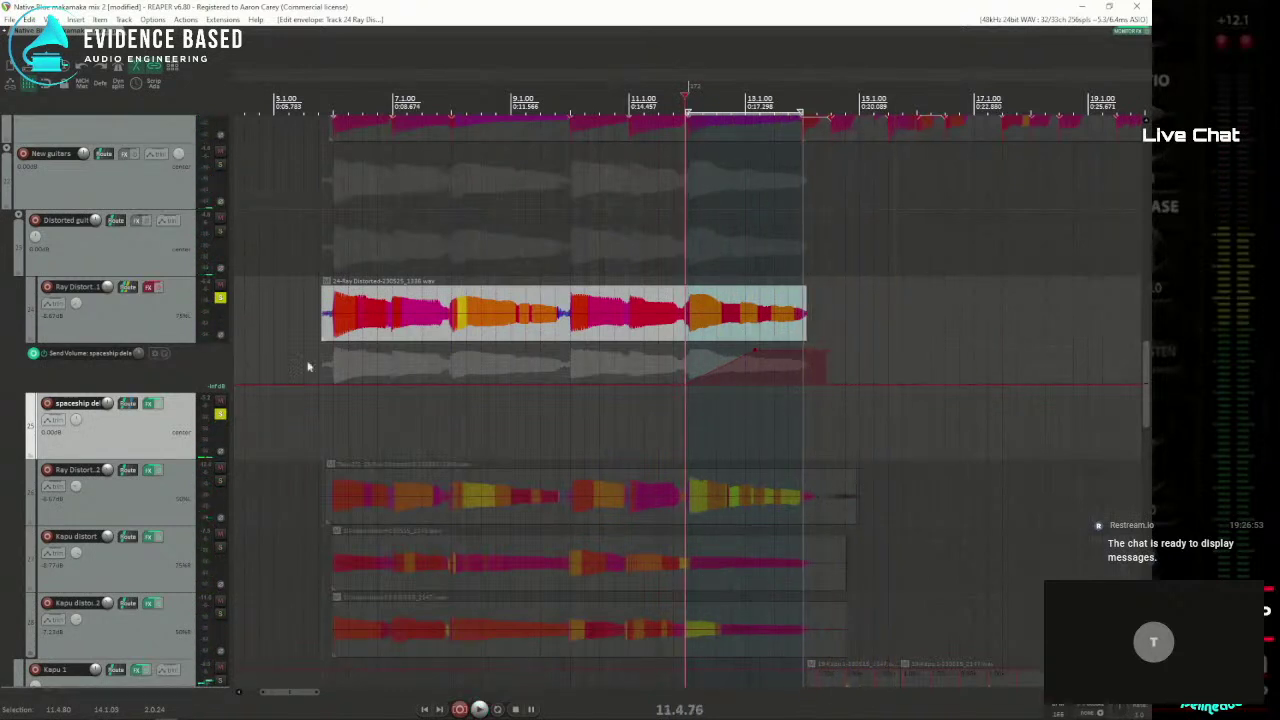
Step: Adjust the Spaceship Delay's delay time, set its feedback to 58.52 %, and play the last chord
{"action": "left_click", "coordinate": [150, 404]}
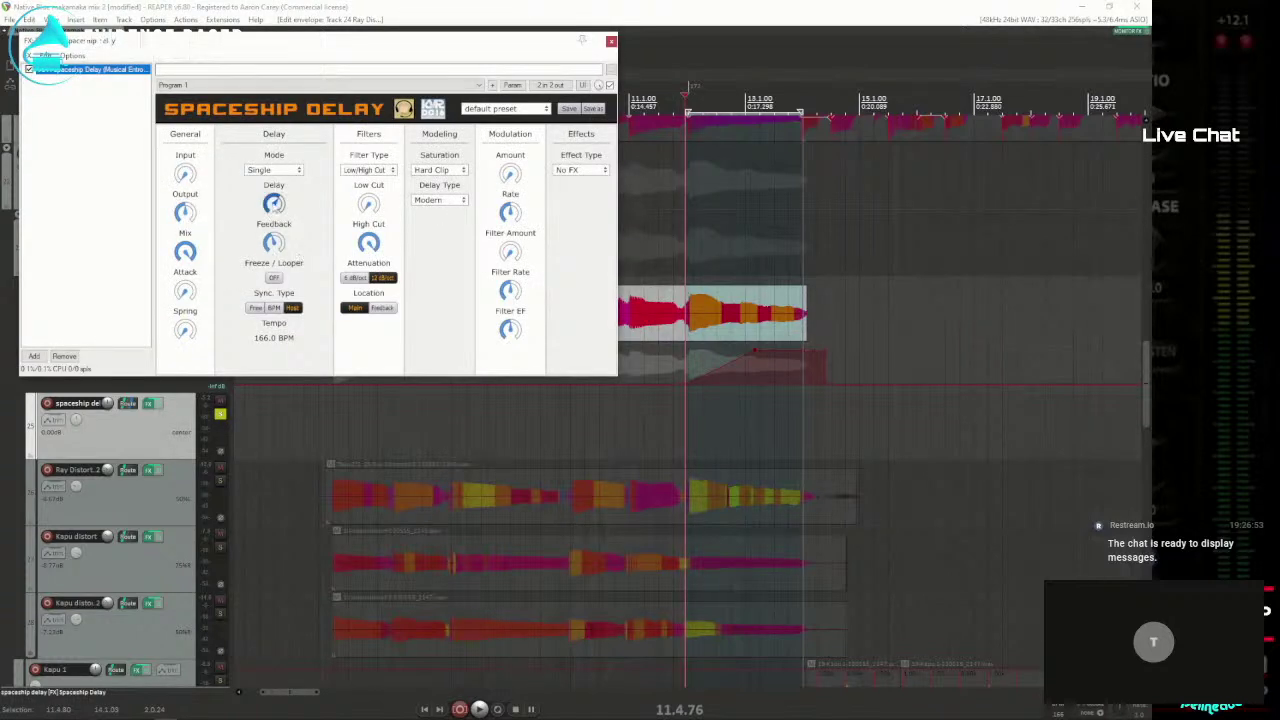
{"action": "left_click", "coordinate": [275, 203]}
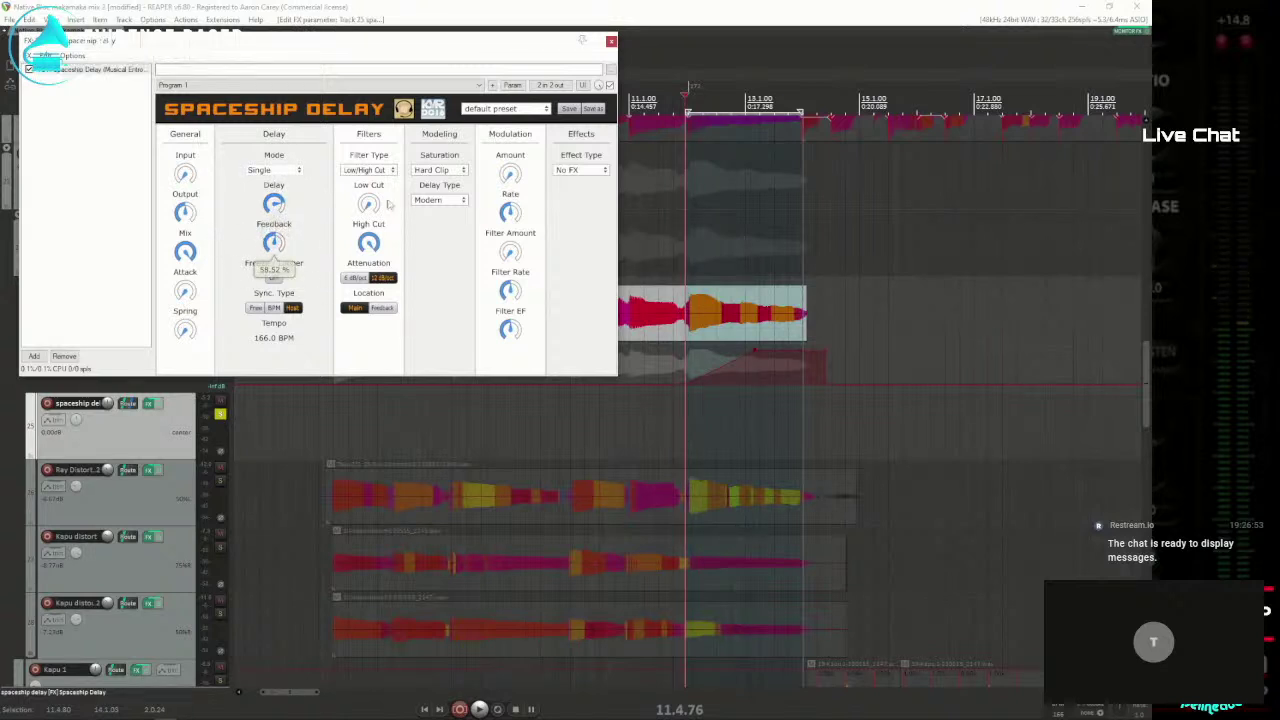
{"action": "left_click", "coordinate": [611, 42]}
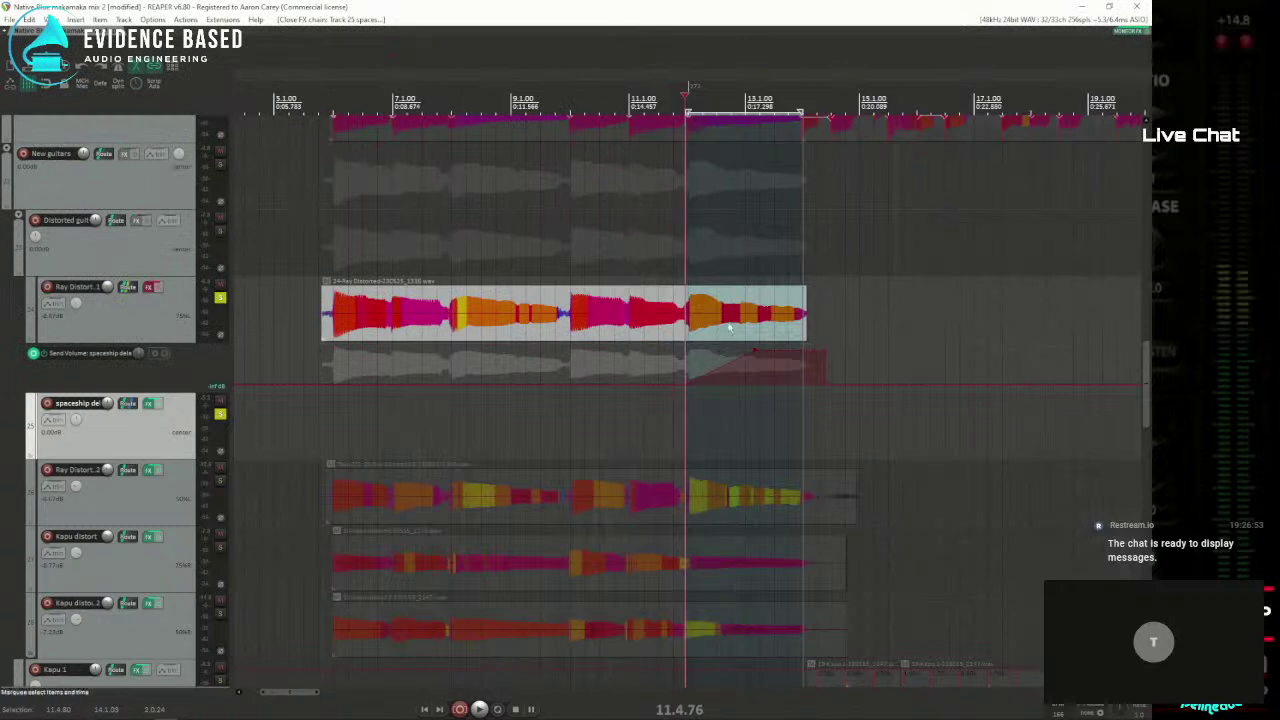
{"action": "key", "text": "space"}
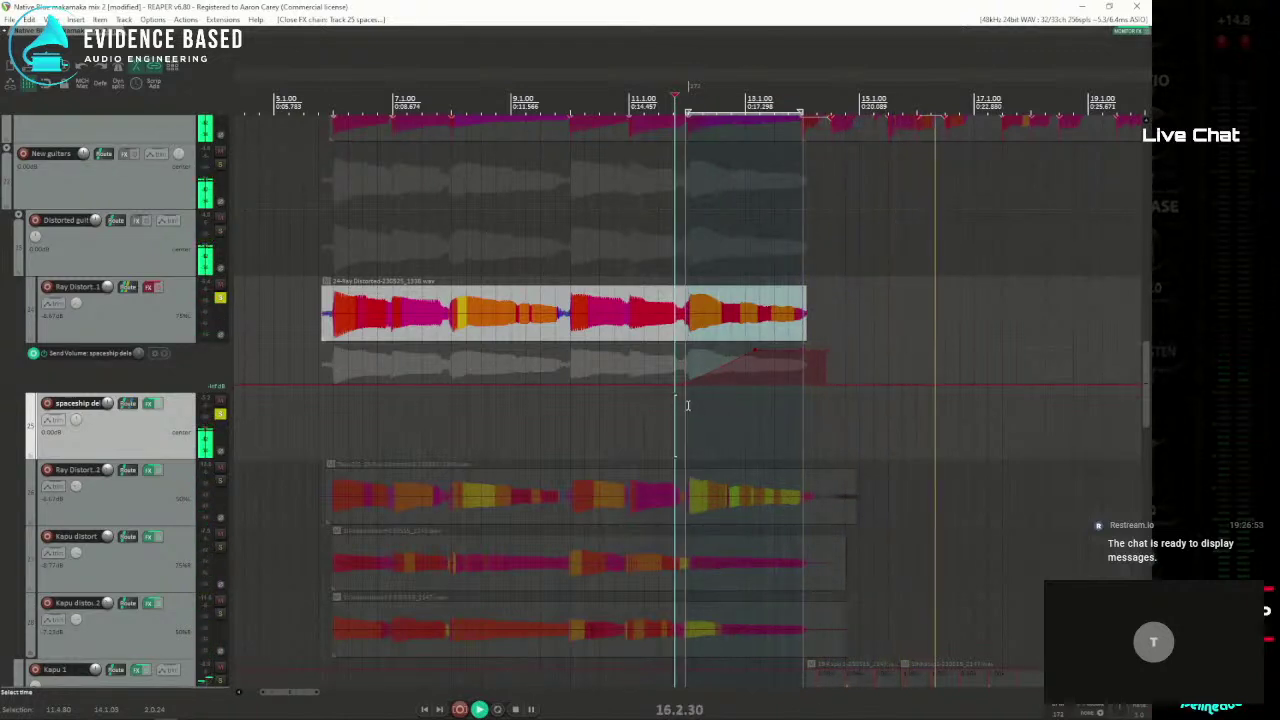
{"action": "key", "text": "space"}
Step: Fade the send volume envelope from 0 dB at about 13.4.50 to minimum near 14.1.05 and keep the rest at minimum
{"action": "left_click", "coordinate": [822, 361]}
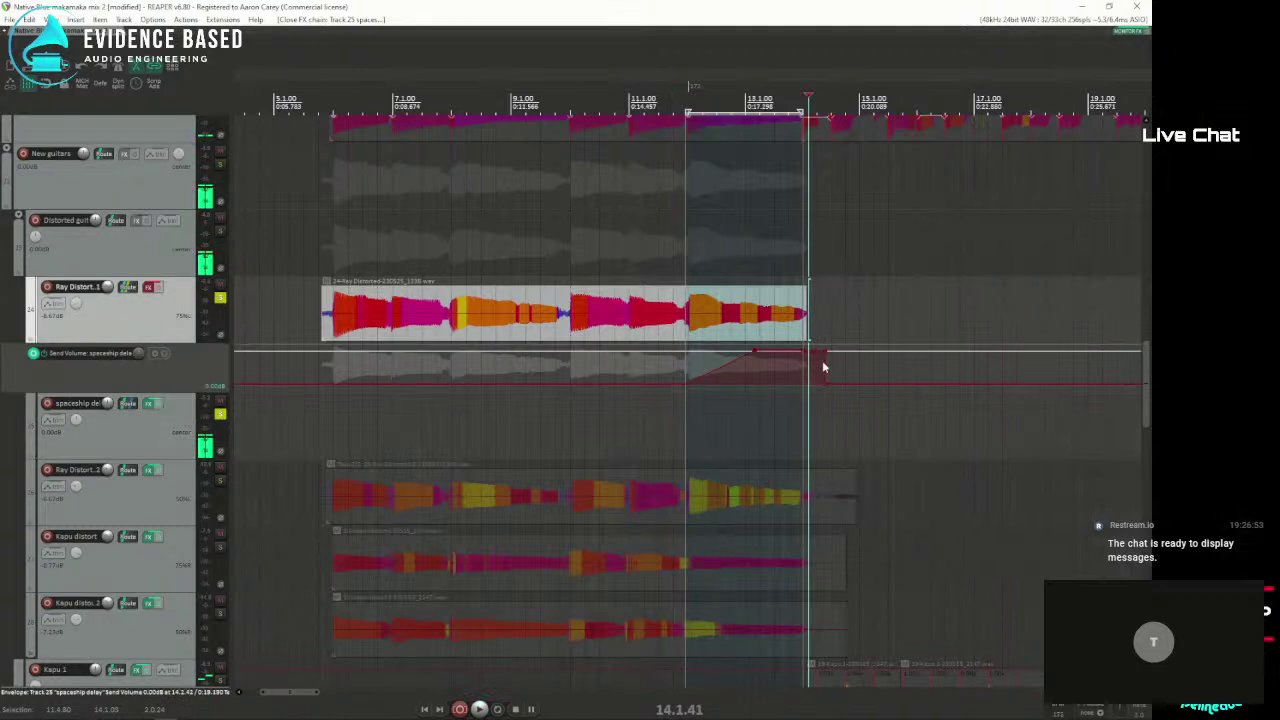
{"action": "scroll", "coordinate": [822, 361], "scroll_direction": "up", "scroll_amount": 5}
{"action": "key", "text": "space"}
{"action": "key", "text": "space"}
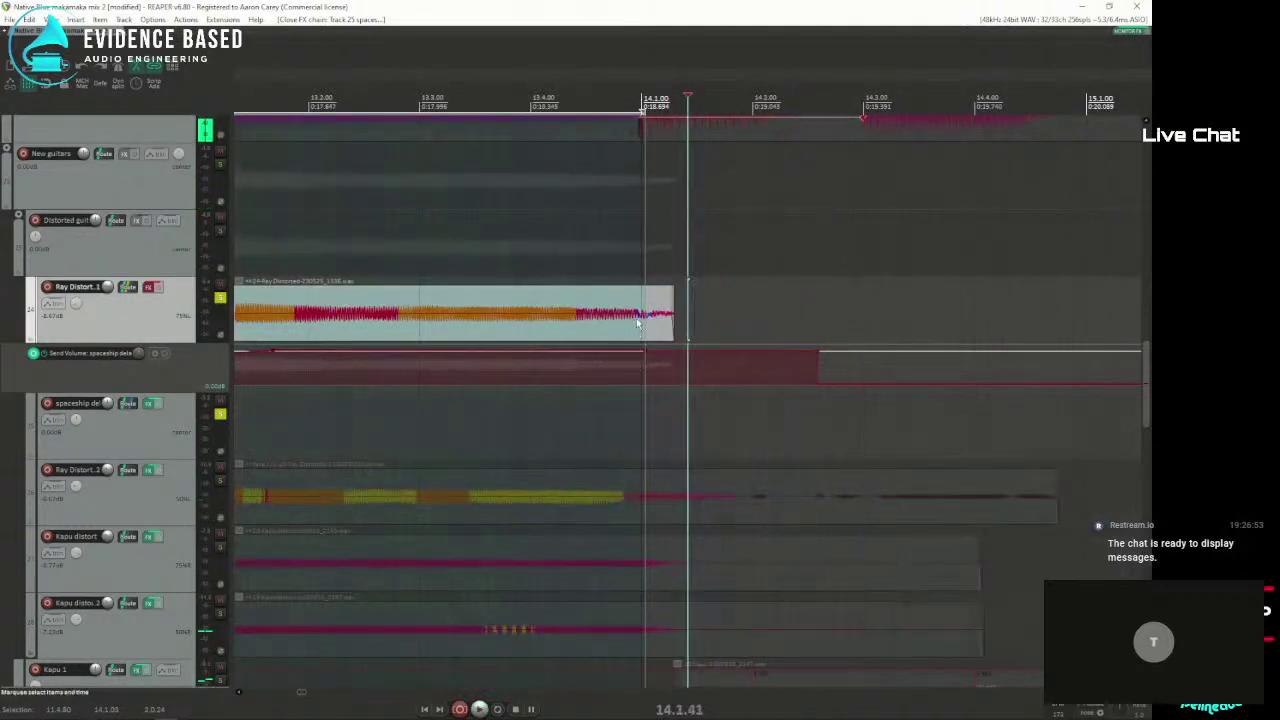
{"action": "left_click", "coordinate": [587, 351]}
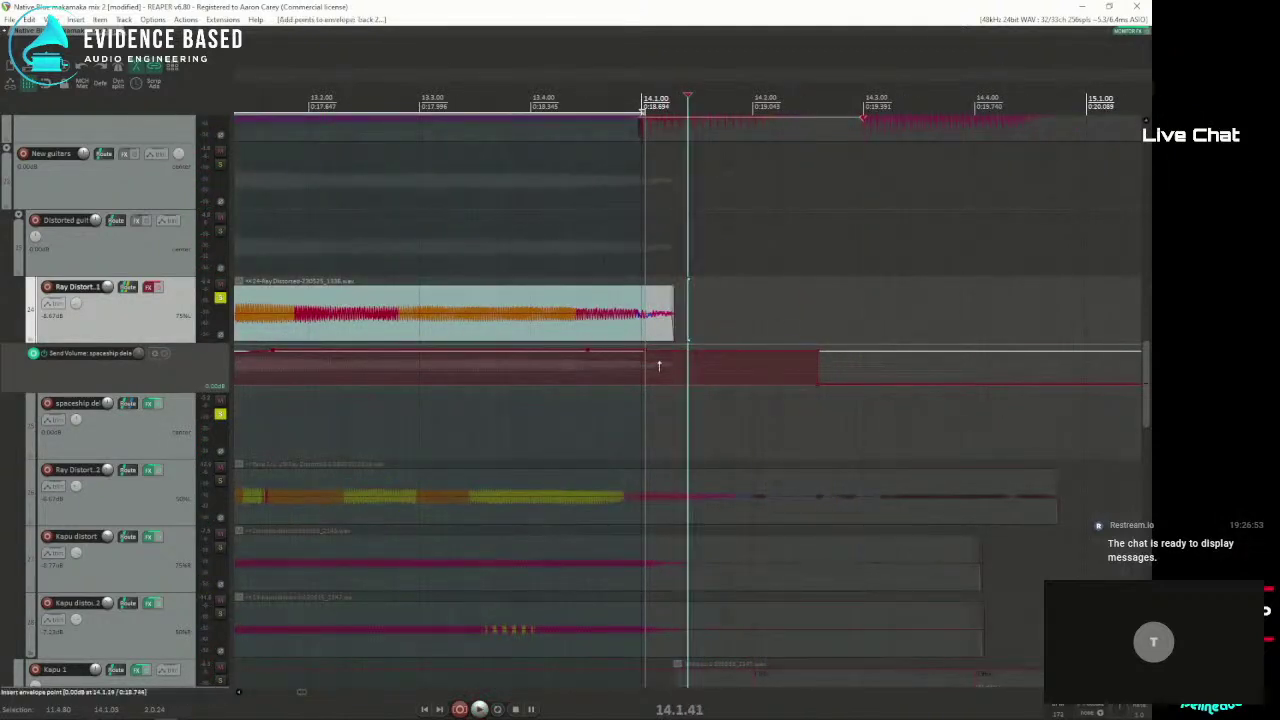
{"action": "left_click_drag", "start_coordinate": [656, 350], "coordinate": [678, 613]}
{"action": "left_click_drag", "start_coordinate": [648, 354], "coordinate": [651, 620]}
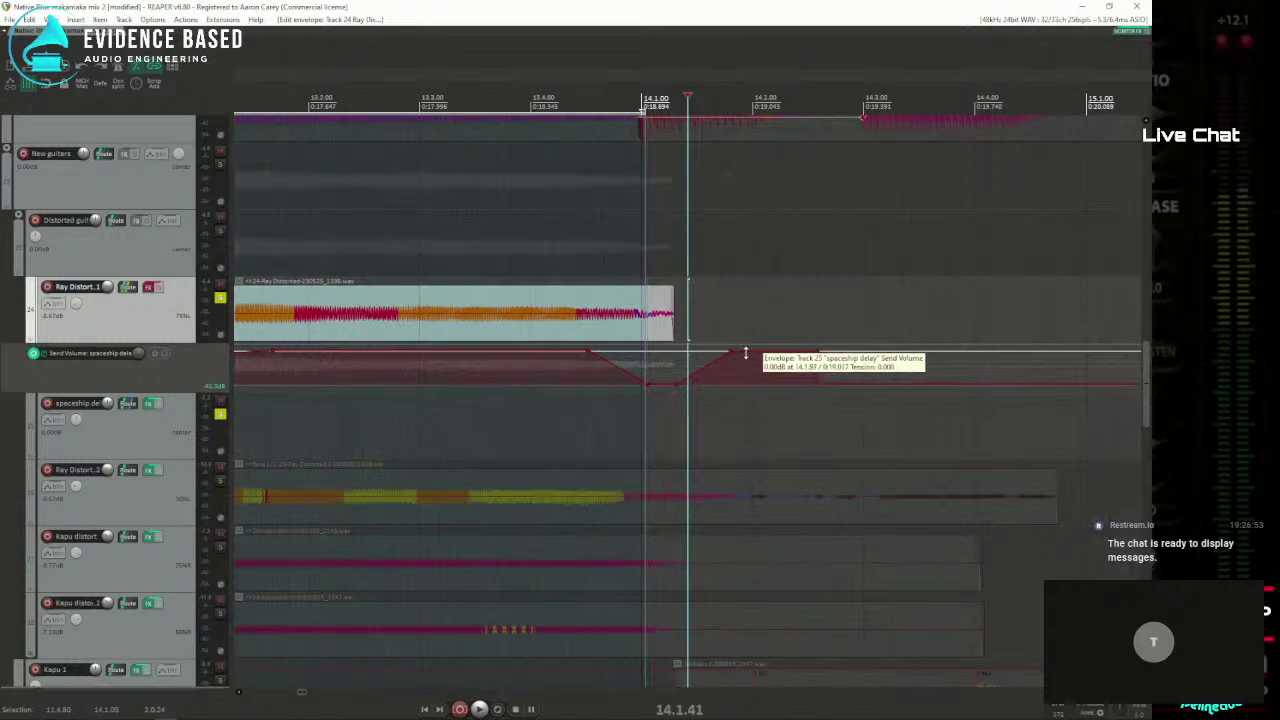
{"action": "left_click_drag", "start_coordinate": [760, 350], "coordinate": [711, 589]}
{"action": "scroll", "coordinate": [749, 420], "scroll_direction": "down", "scroll_amount": 5}
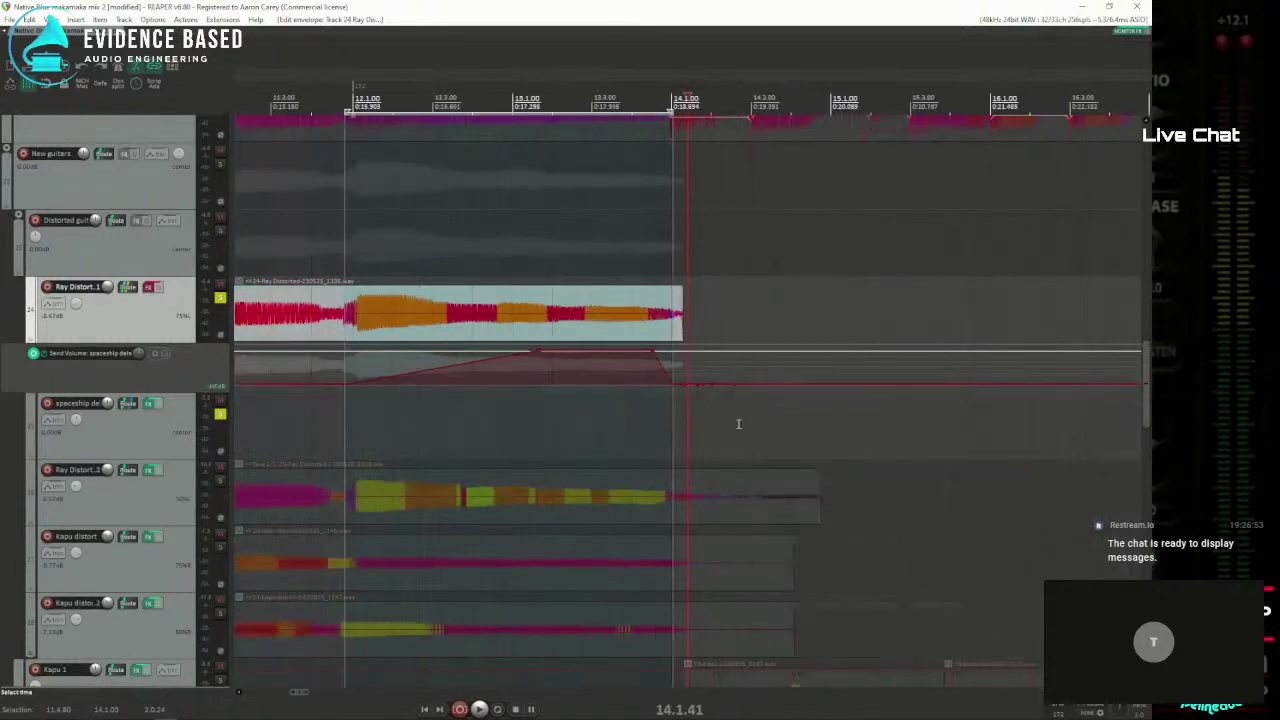
Step: Play from about 11.4.43 to hear the last chord's delay tail with the reshaped send fade
{"action": "left_click", "coordinate": [507, 420]}
{"action": "key", "text": "space"}
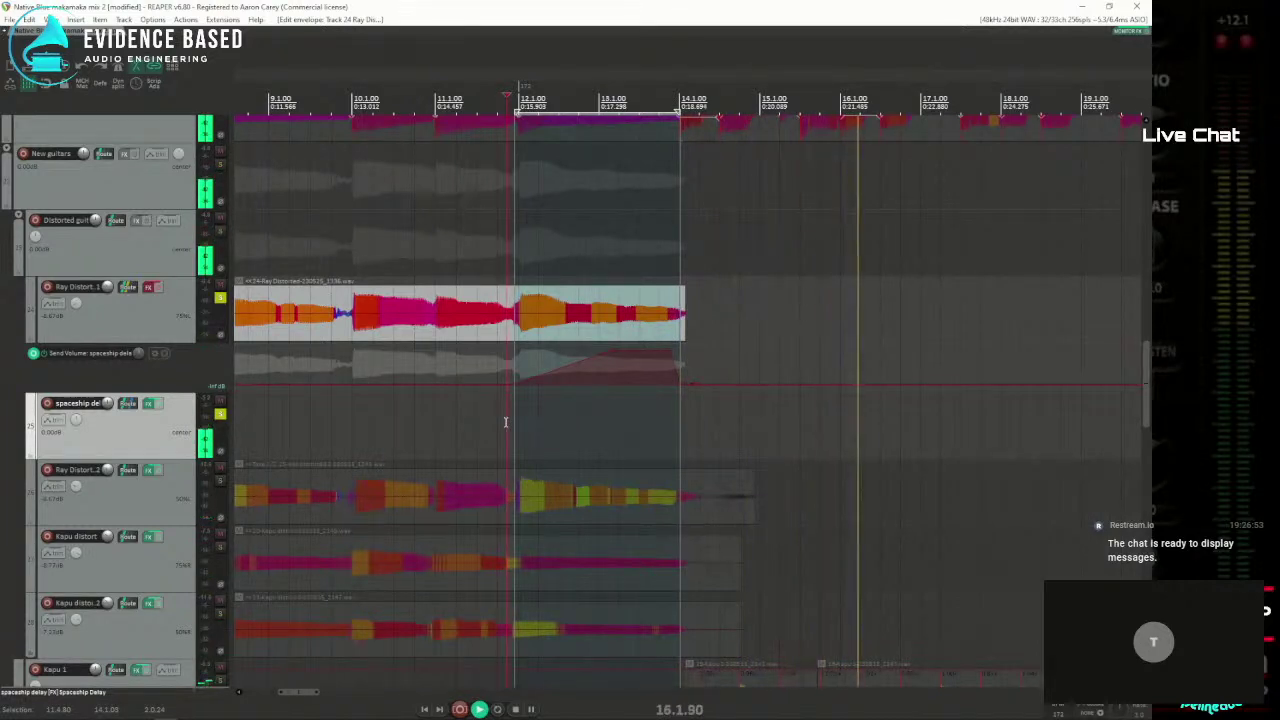
{"action": "scroll", "coordinate": [729, 220], "scroll_direction": "down", "scroll_amount": 5}
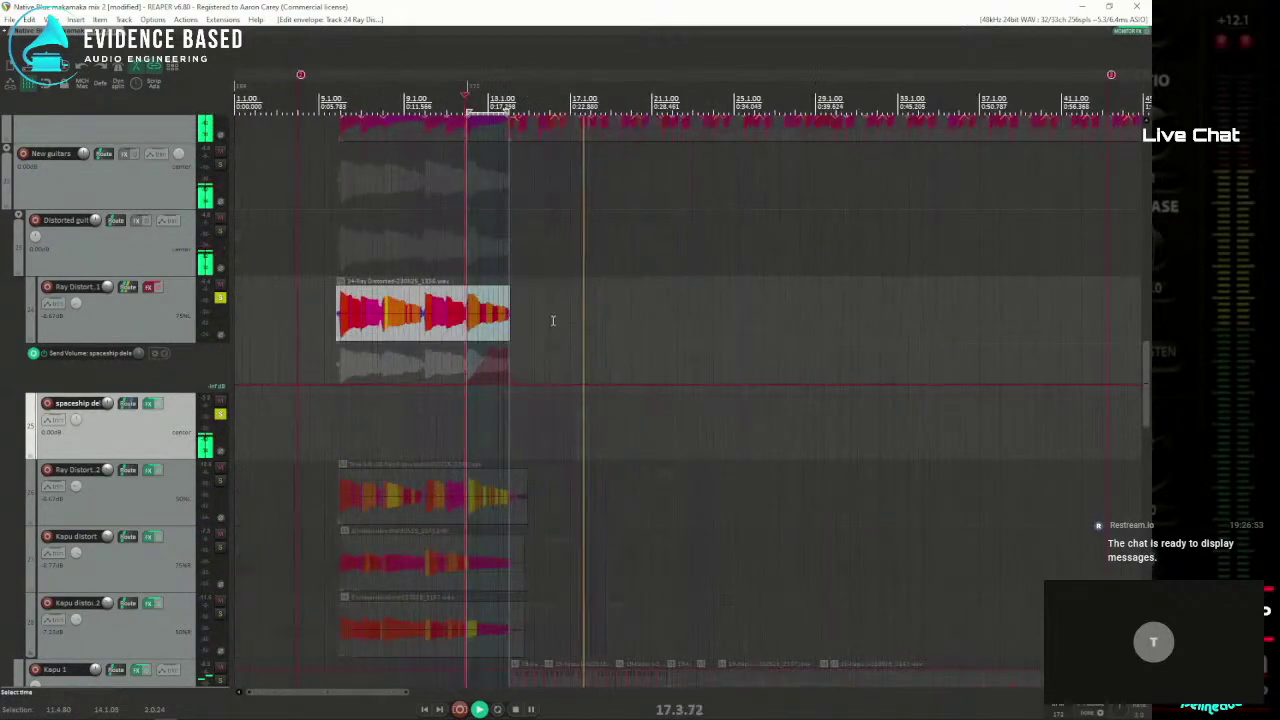
{"action": "scroll", "coordinate": [514, 352], "scroll_direction": "down", "scroll_amount": 5}
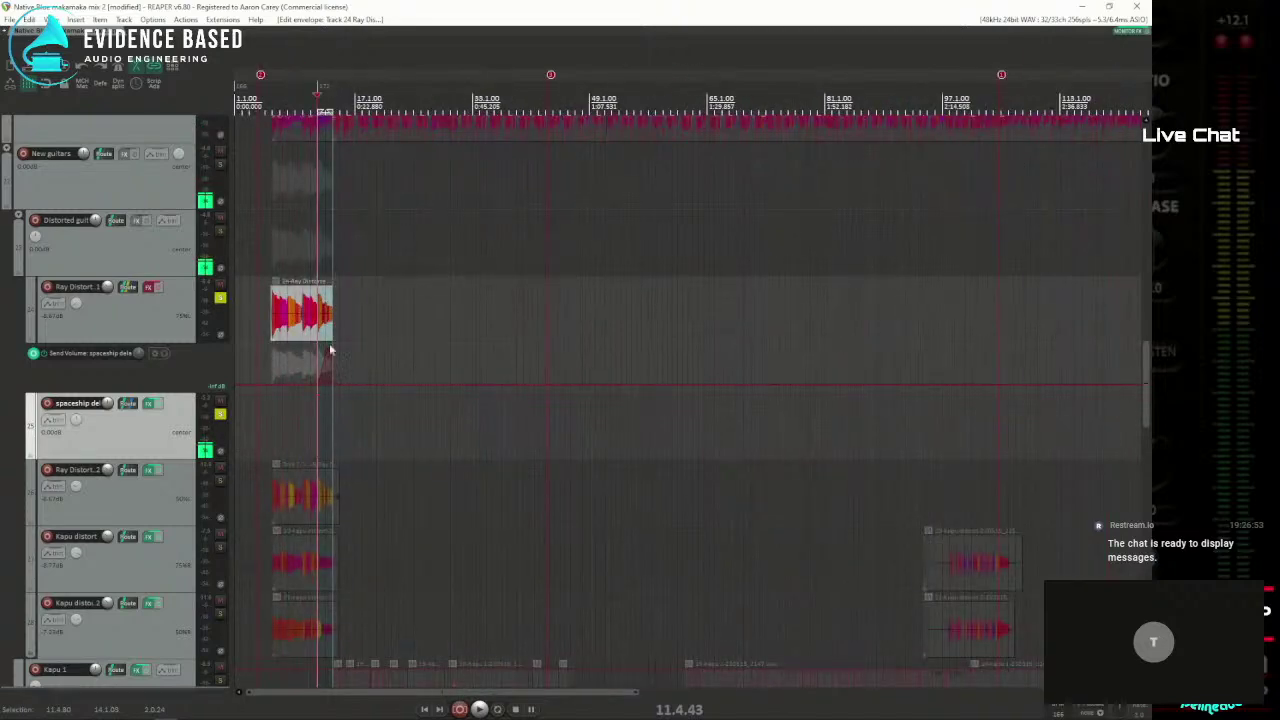
{"action": "scroll", "coordinate": [340, 382], "scroll_direction": "down", "scroll_amount": 4}
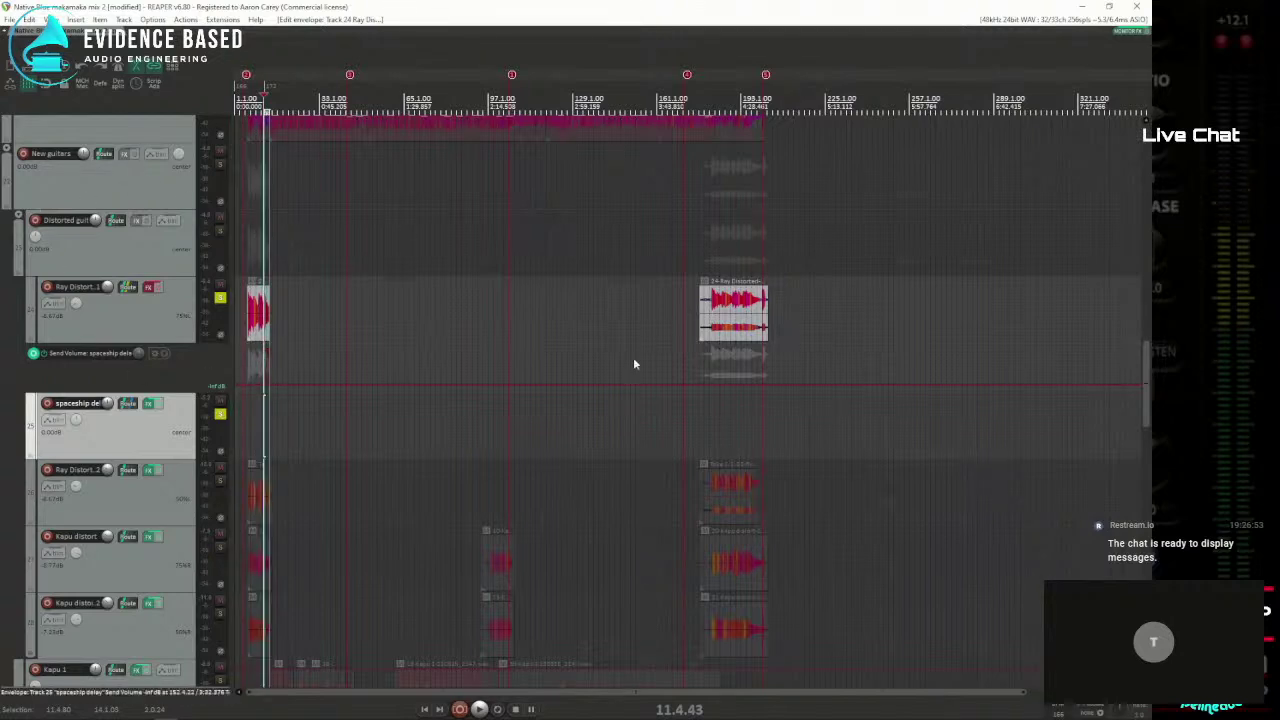
{"action": "scroll", "coordinate": [551, 378], "scroll_direction": "down", "scroll_amount": 2}
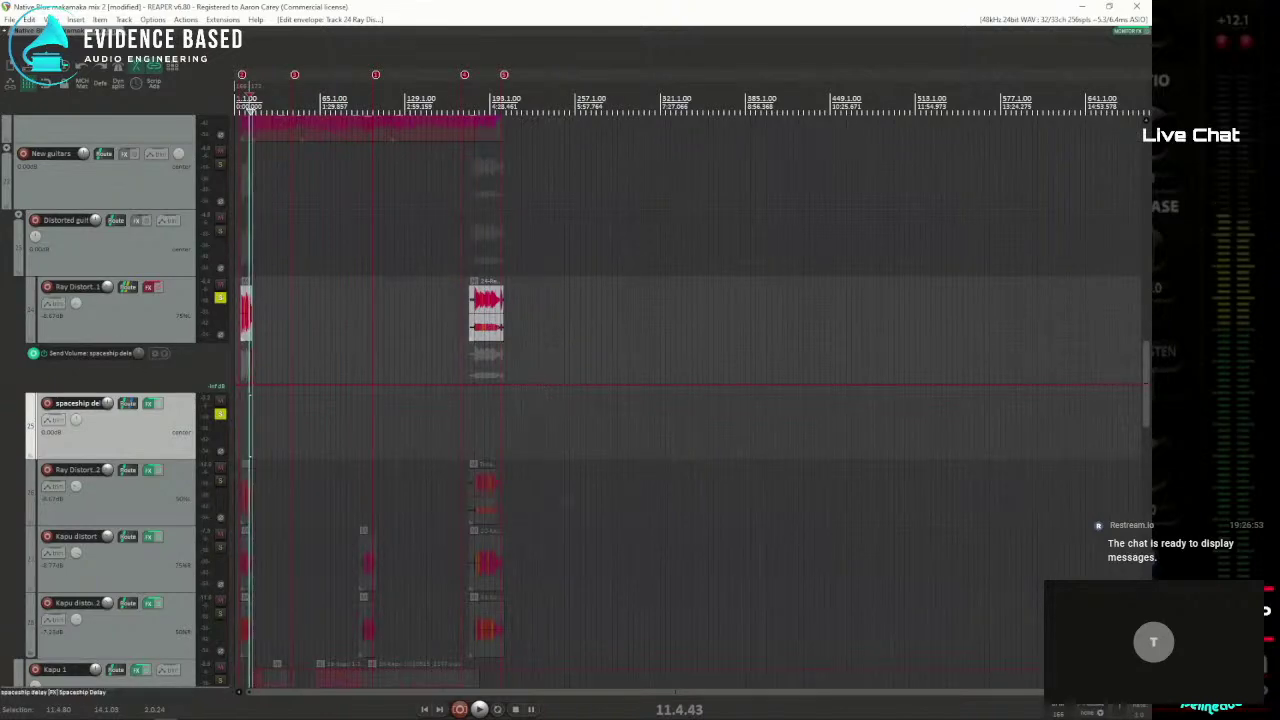
{"action": "left_click", "coordinate": [258, 378]}
{"action": "scroll", "coordinate": [300, 370], "scroll_direction": "up", "scroll_amount": 10}
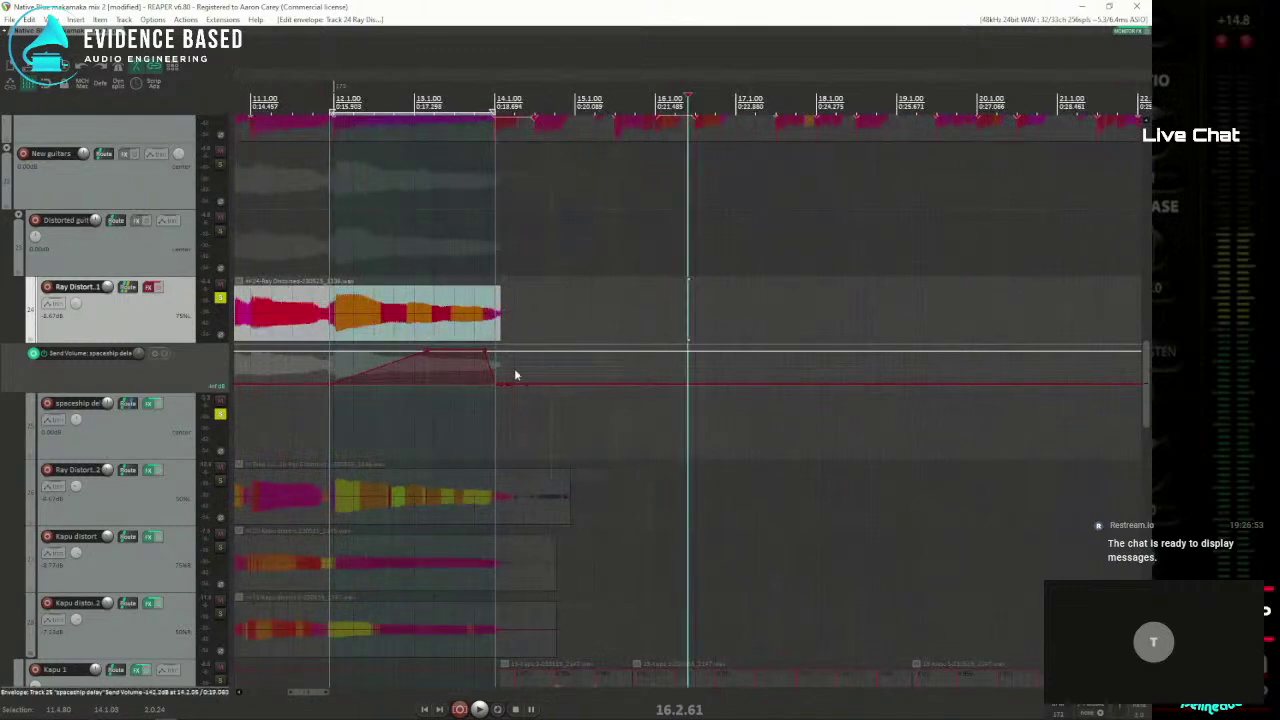
{"action": "scroll", "coordinate": [457, 371], "scroll_direction": "down", "scroll_amount": 2}
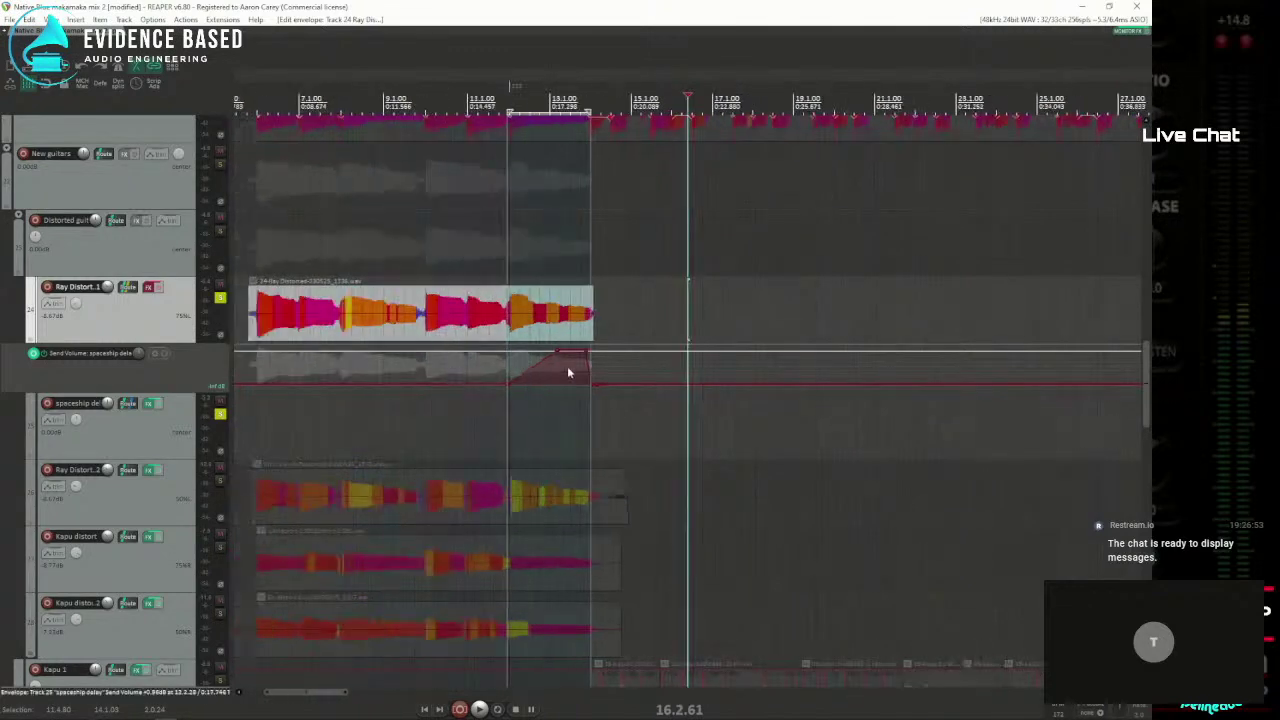